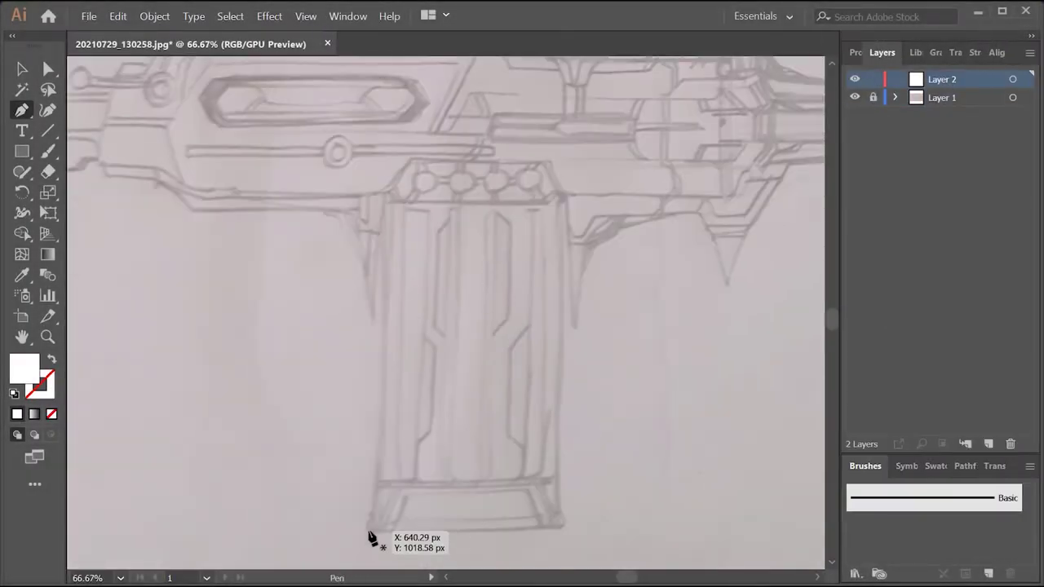
- Trace the magazine's closed outline, including the angled notch at the top-right
left_click(368, 531)
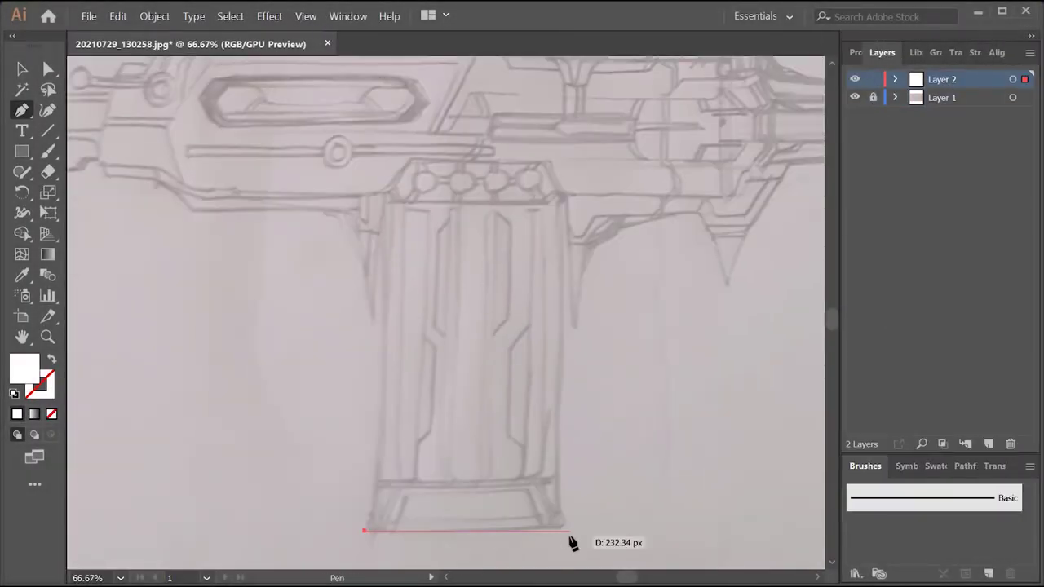
left_click(563, 524)
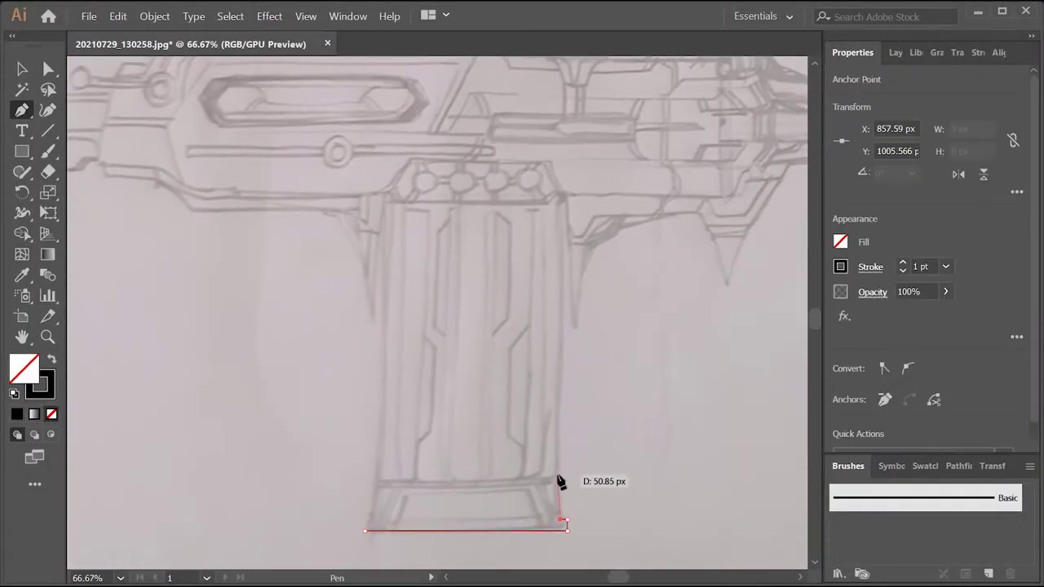
left_click(563, 199)
left_click(638, 246)
left_click(423, 246)
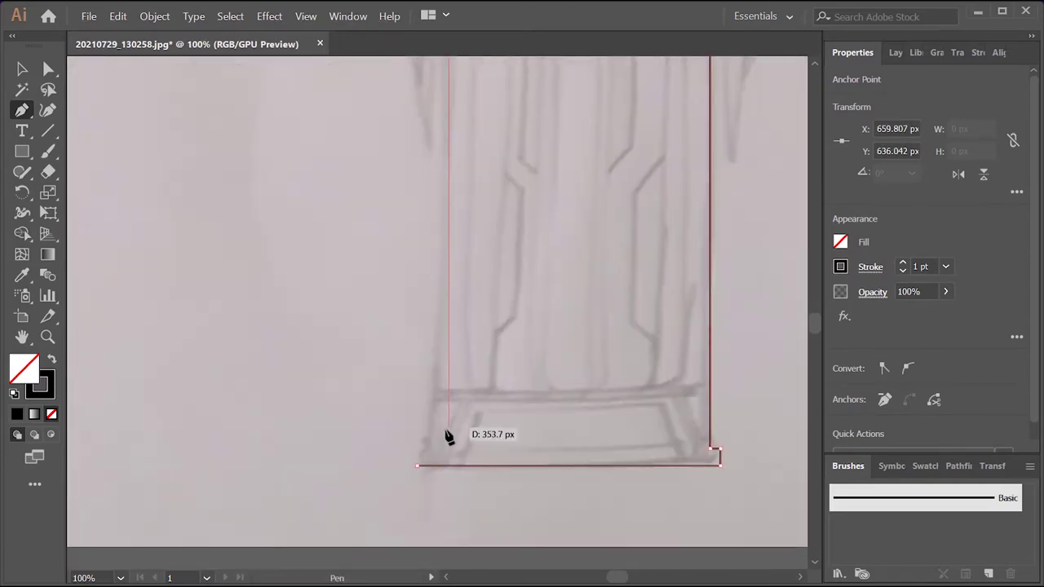
left_click(371, 235)
scroll(407, 237, "down", 3)
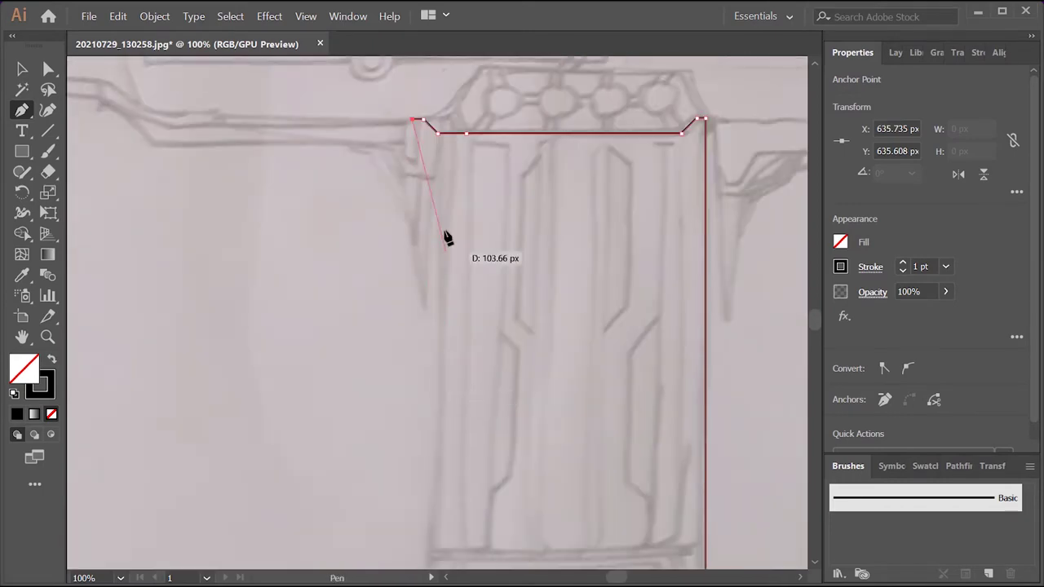
scroll(450, 139, "down", 5)
left_click(418, 406)
key("ctrl+minus")
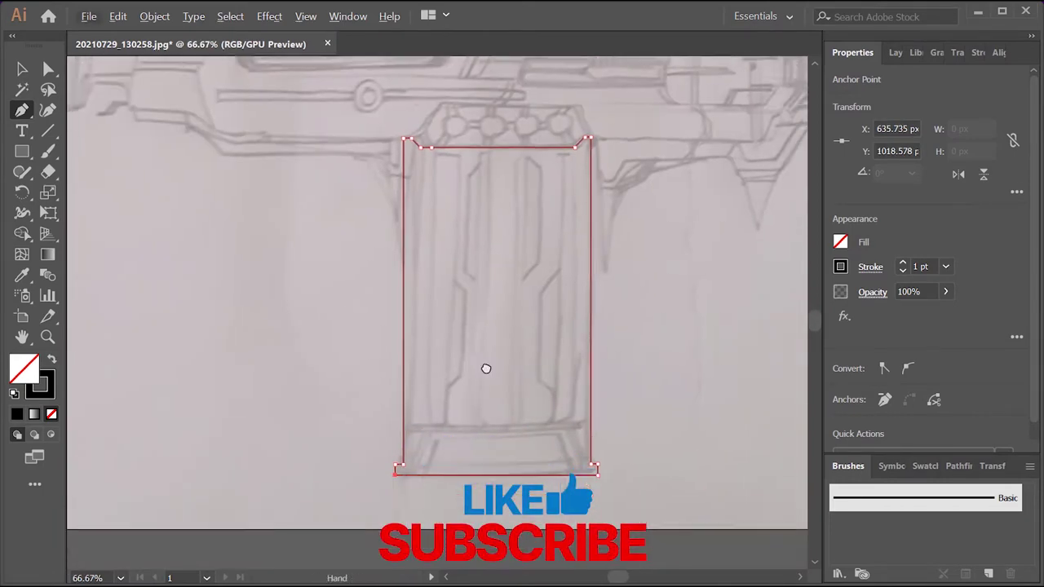
key("ctrl+plus")
- Draw a crossbar near the magazine base and a thin rectangular left slot
left_click(319, 479)
left_click(601, 478)
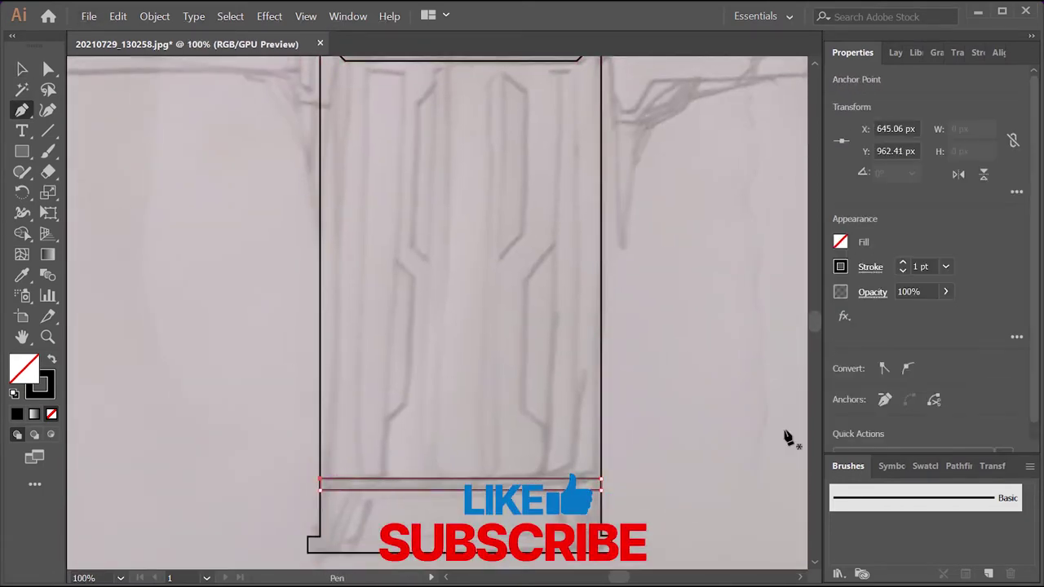
left_click(386, 108)
left_click(421, 108)
left_click(422, 503)
left_click(386, 503)
left_click(386, 108)
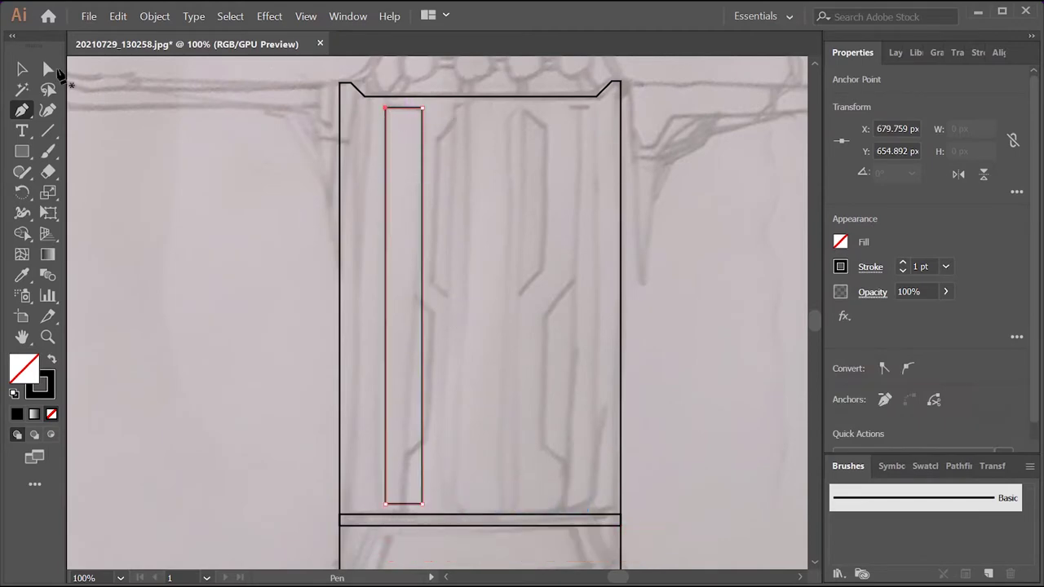
- Duplicate the slot onto the magazine's right side and nudge it into place
key("v")
left_click_drag(421, 196, 571, 196)
left_click(604, 360)
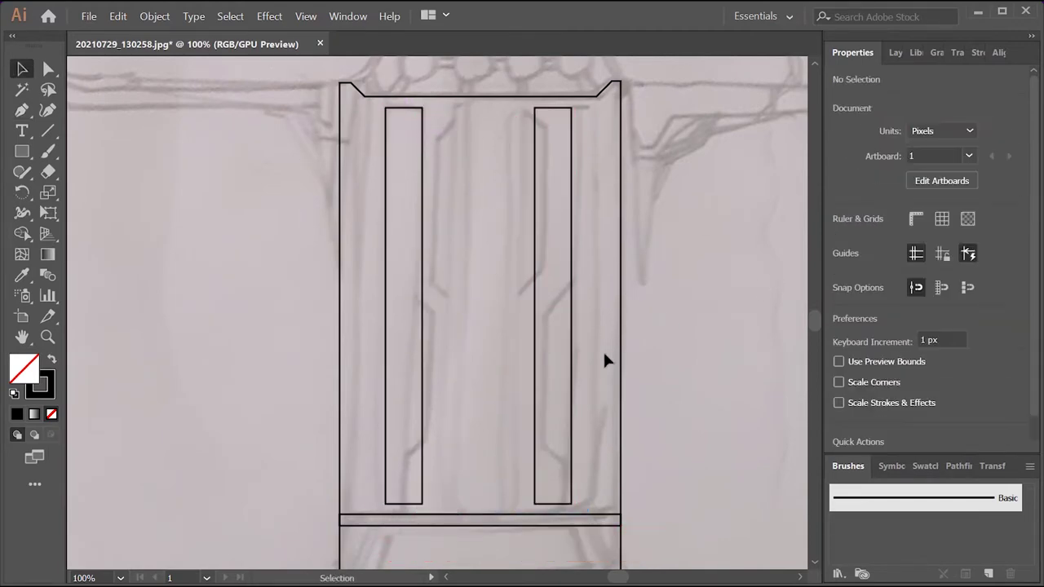
left_click_drag(571, 361, 575, 361)
- Begin the angled insert beside the left slot
key("p")
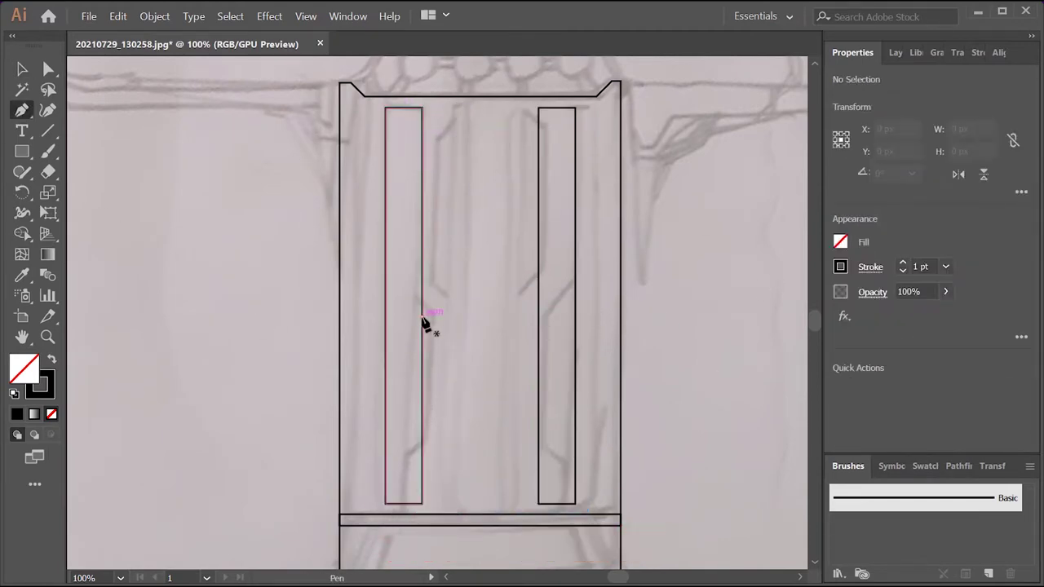
left_click(422, 318)
left_click(438, 331)
- Close the angled insert and place a vertically mirrored copy beside the right slot
left_click(422, 318)
key("v")
right_click(460, 365)
left_click(489, 245)
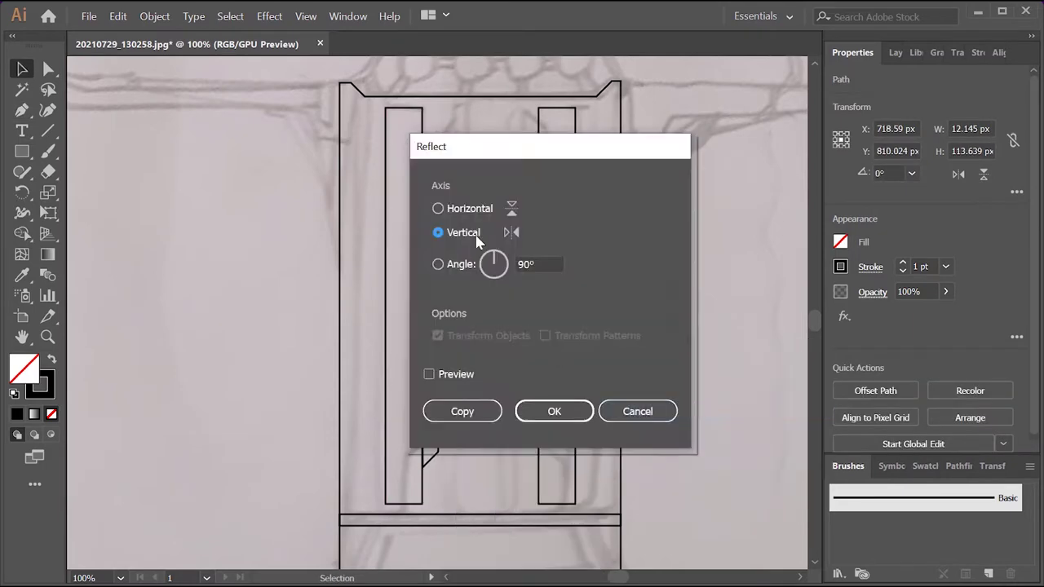
left_click(462, 408)
left_click_drag(438, 367, 538, 358)
- Draw the central channel rectangle down the middle of the magazine
key("p")
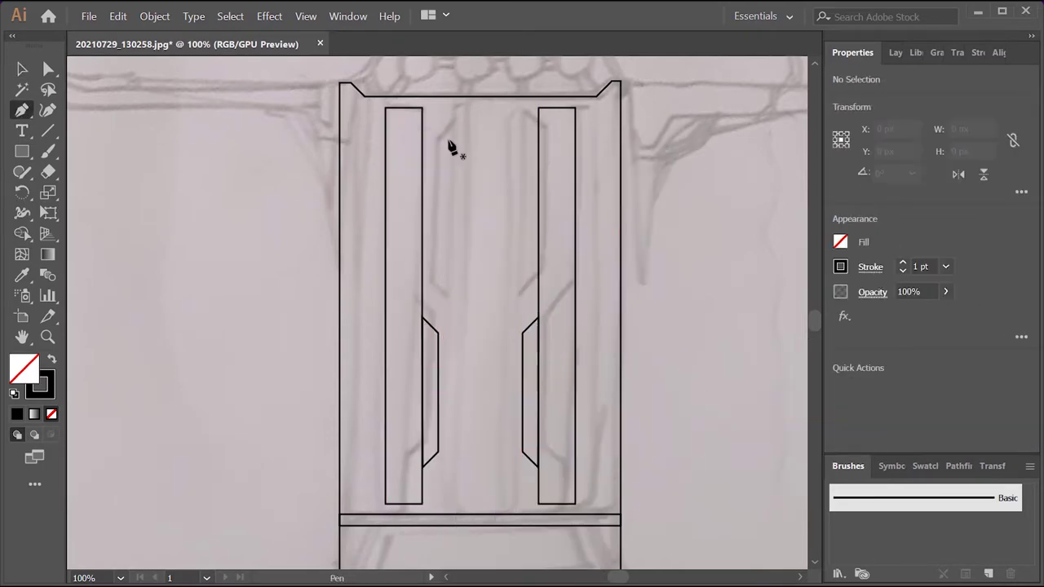
left_click(459, 98)
left_click(459, 514)
left_click(504, 514)
left_click(503, 98)
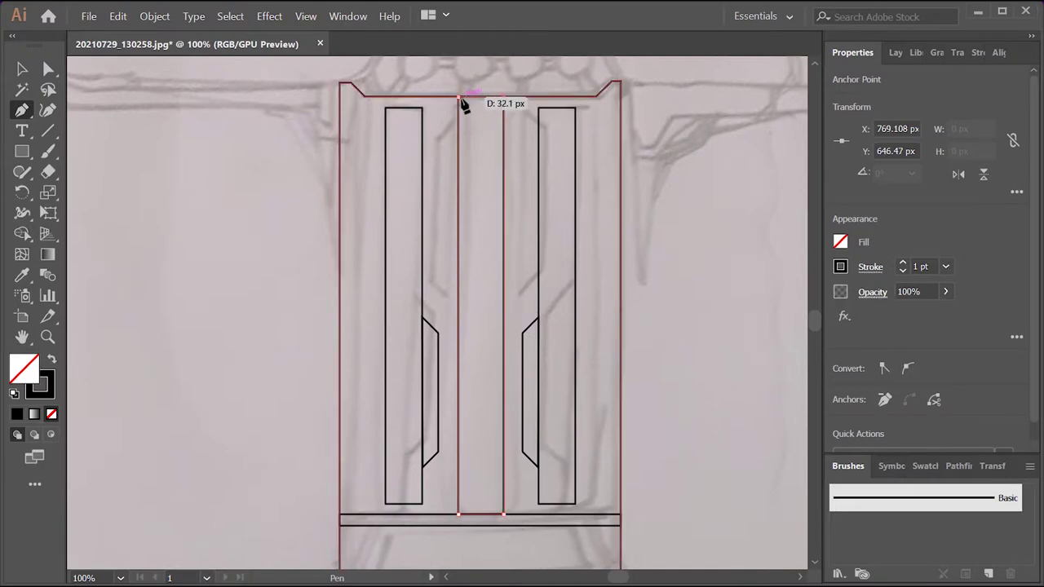
- Draw an angled inner piece along the left side of the channel
left_click(458, 98)
left_click(458, 120)
left_click(439, 139)
left_click(440, 288)
left_click(459, 307)
left_click(458, 120)
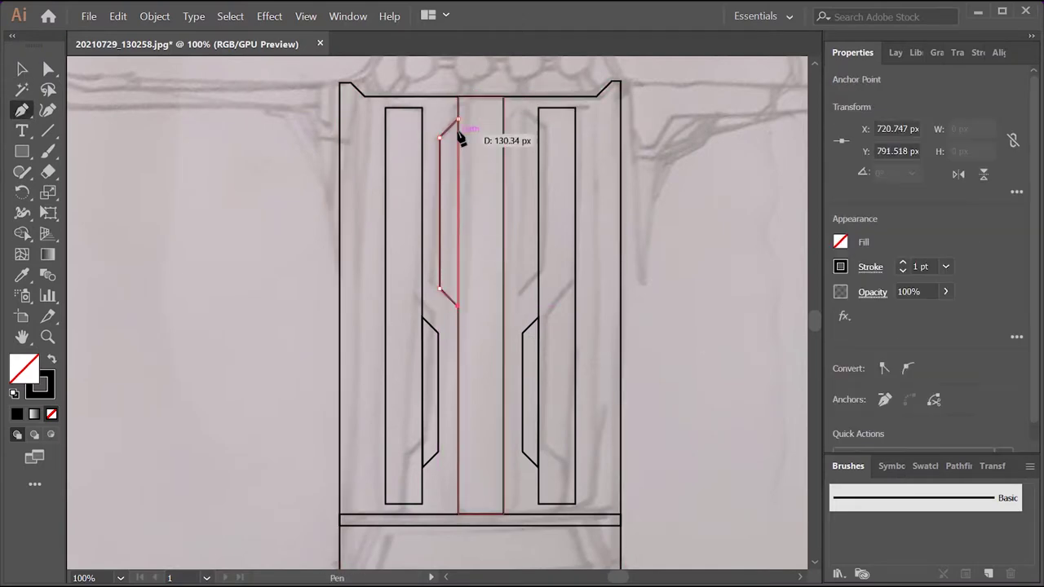
- Mirror a copy of the angled piece to the right of the channel
key("v")
right_click(457, 184)
key("ctrl+c")
key("ctrl+v")
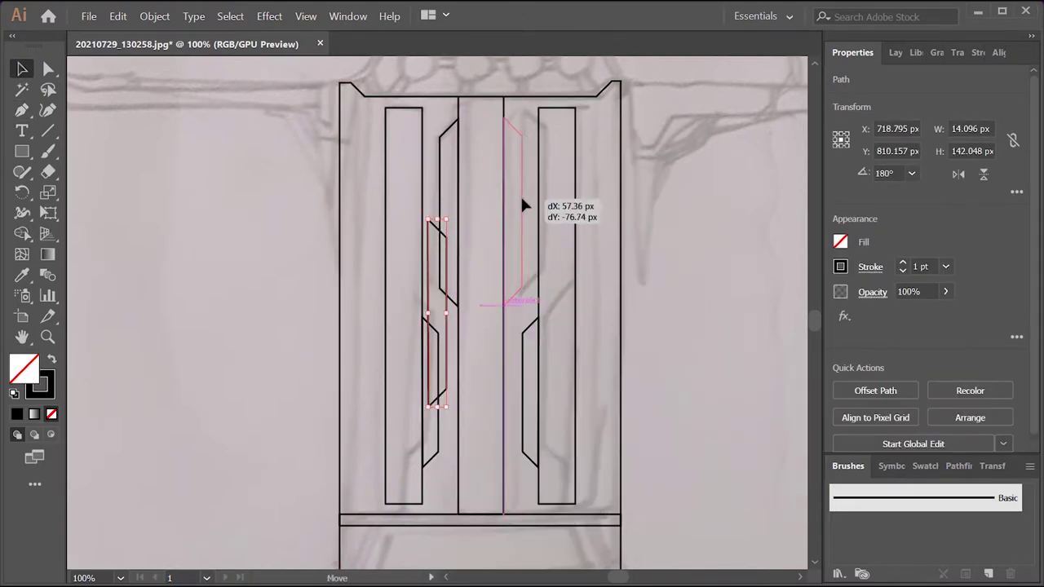
left_click_drag(447, 258, 523, 257)
scroll(625, 298, "down", 2)
scroll(371, 404, "up", 2)
- Draw the base band with raised and lower centre notches
left_click(22, 110)
left_click(301, 426)
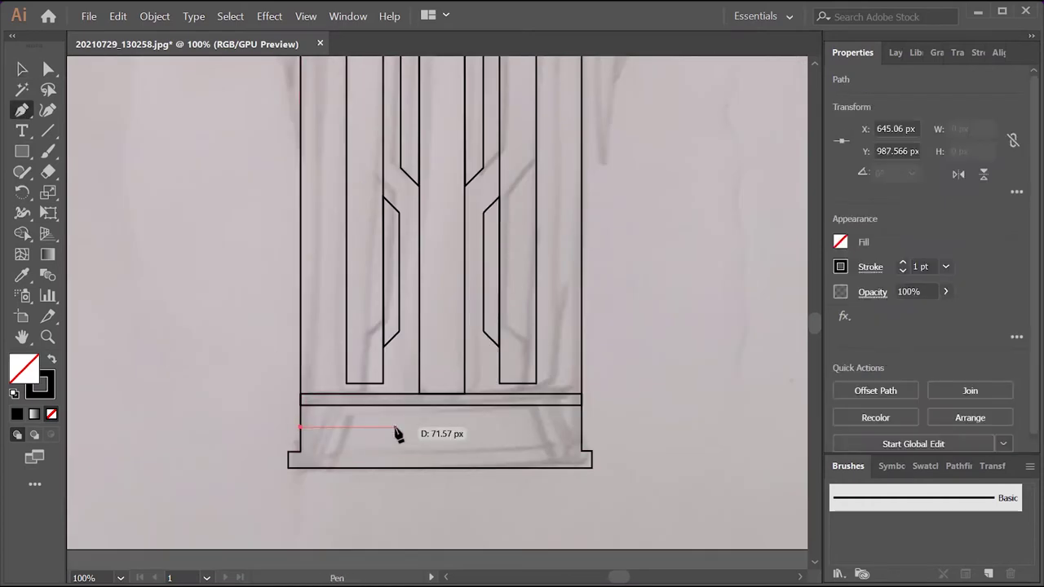
left_click(399, 427)
left_click(419, 405)
left_click(464, 405)
left_click(486, 426)
left_click(464, 448)
left_click(419, 449)
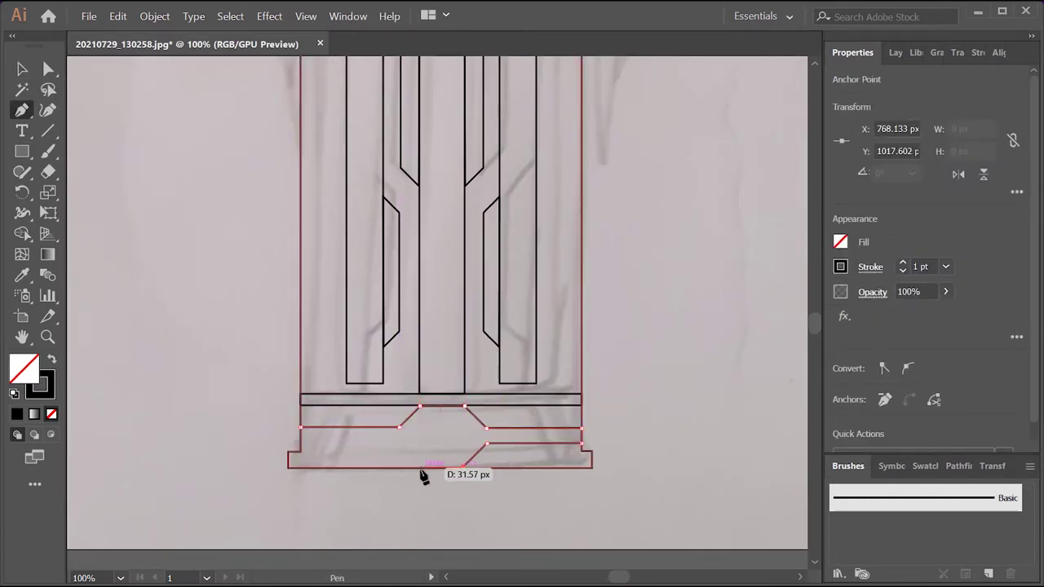
left_click(400, 426)
left_click(301, 426)
- Reset the view to 100% and select the magazine's layer in the Layers panel
key("v")
scroll(627, 350, "down", 1)
key("p")
key("ctrl+1")
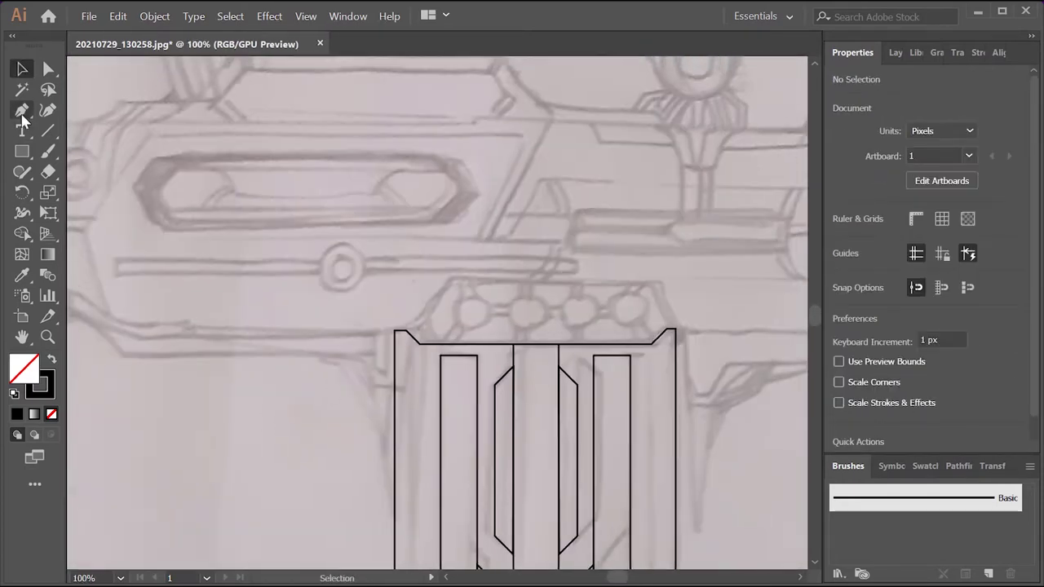
left_click(881, 52)
left_click(941, 79)
left_click_drag(694, 444, 574, 326)
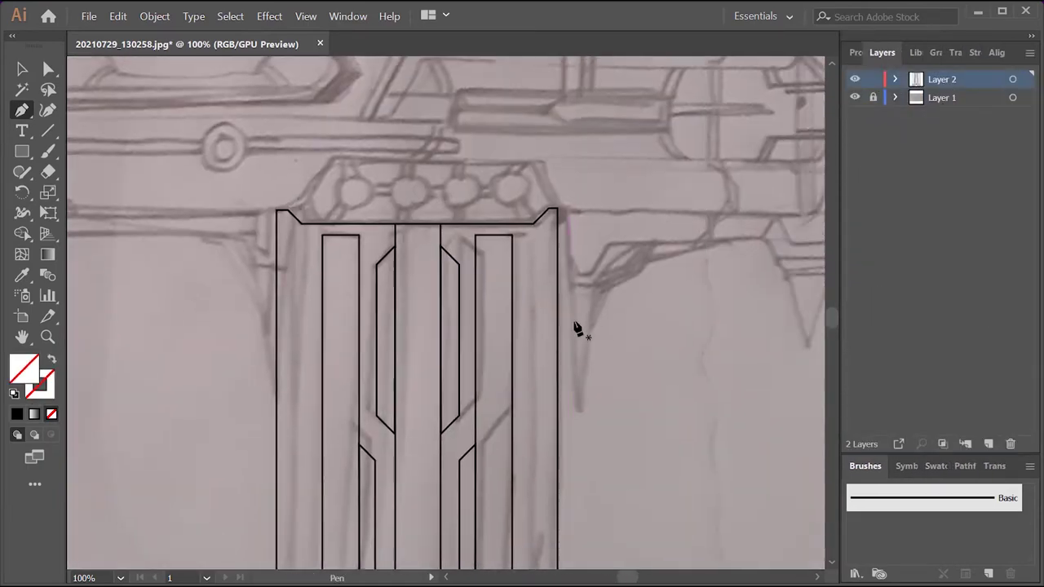
- Lock the magazine's layer and bring the gun barrel into view
left_click(872, 79)
scroll(453, 310, "down", 2)
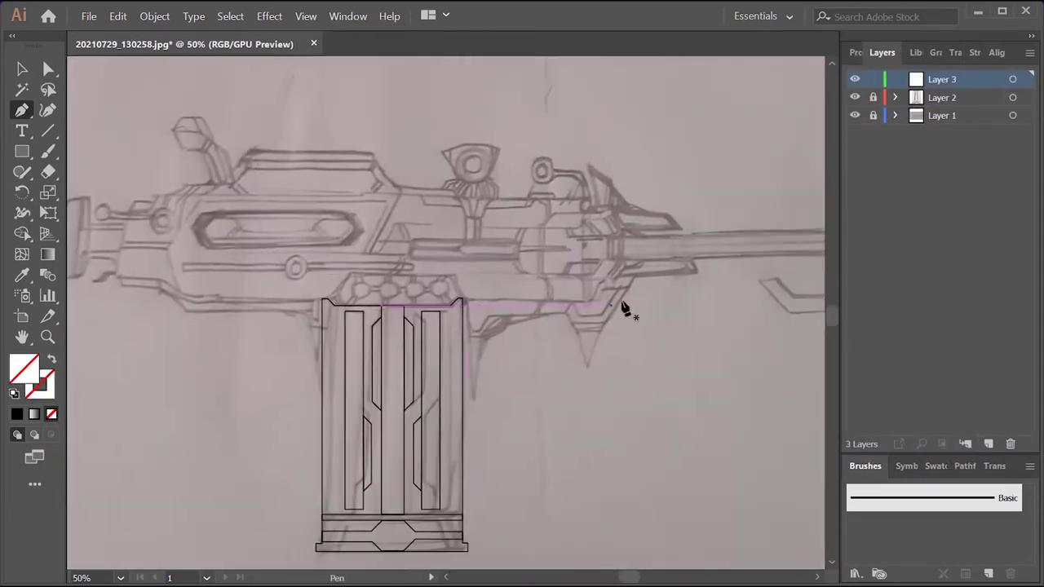
scroll(622, 302, "up", 3)
scroll(389, 226, "down", 3)
left_click_drag(419, 301, 545, 281)
scroll(545, 280, "up", 2)
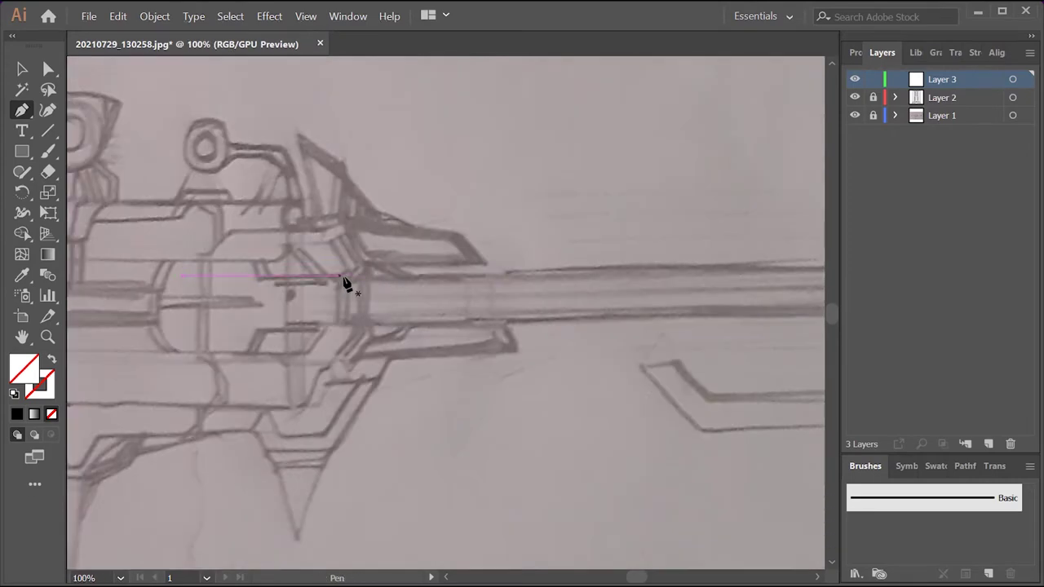
scroll(342, 282, "down", 2)
- Begin tracing the barrel's top edge with anchors toward the barrel end
left_click_drag(421, 310, 502, 312)
scroll(676, 312, "up", 4)
left_click(465, 343)
scroll(508, 319, "down", 2)
left_click(451, 301)
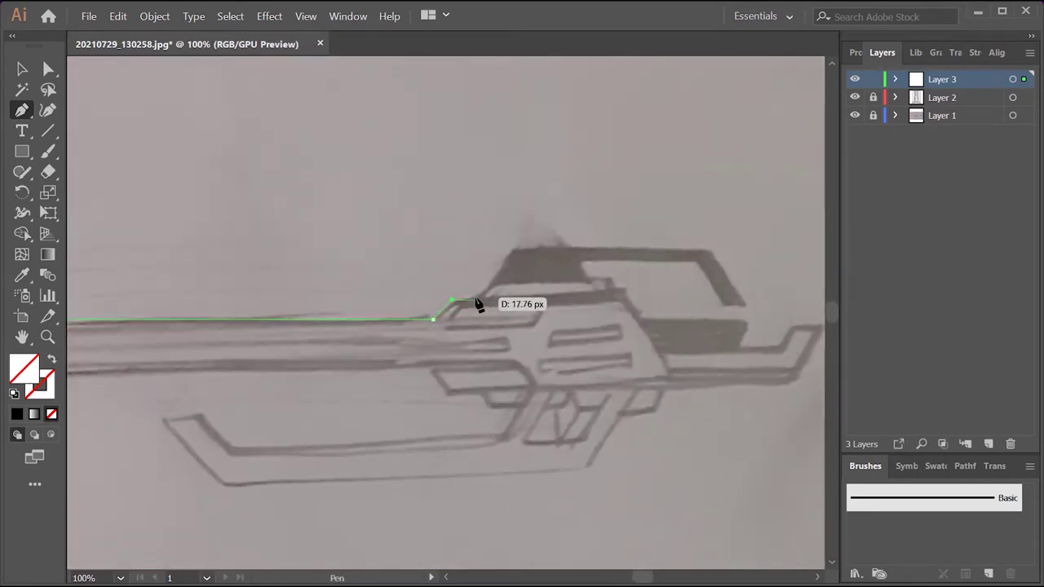
key("Escape")
- Trace a new path along the gun's front top edge and down the front outline
left_click(701, 261)
left_click(581, 261)
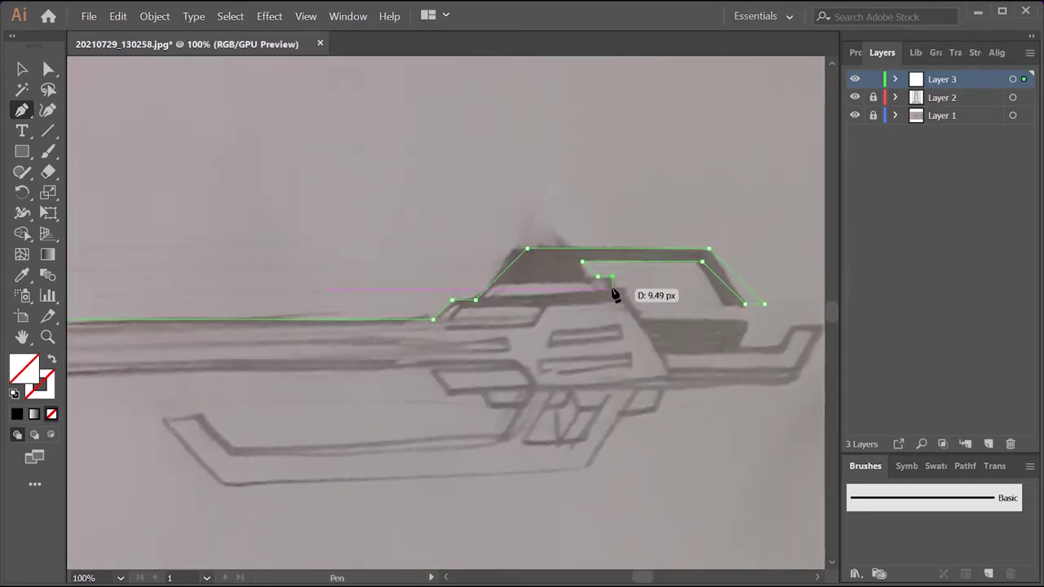
left_click_drag(799, 331, 744, 341)
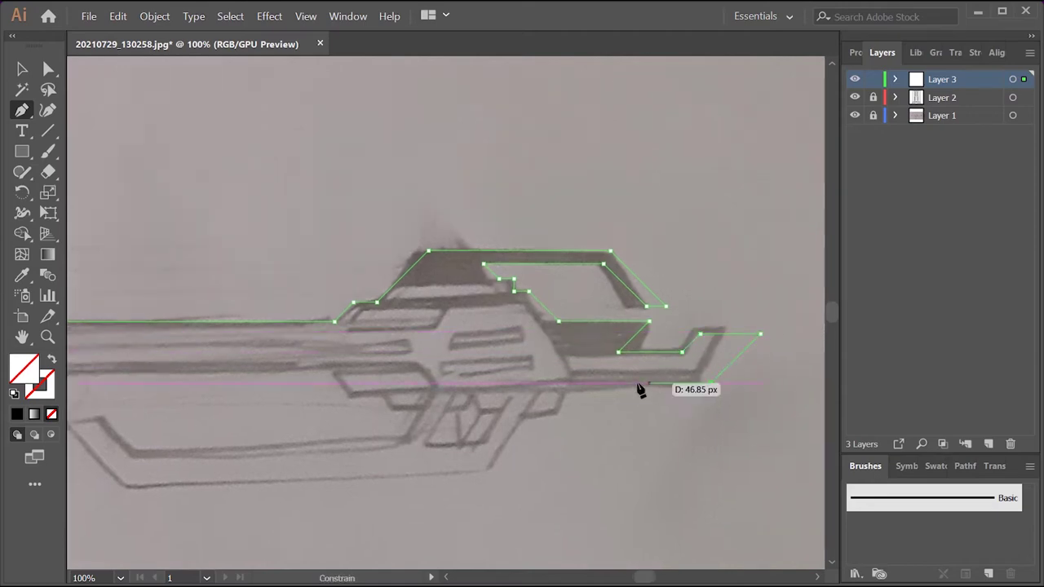
left_click(450, 472)
- Trace the lower rail's bottom edge, undoing a misplaced anchor
scroll(424, 408, "left", 5)
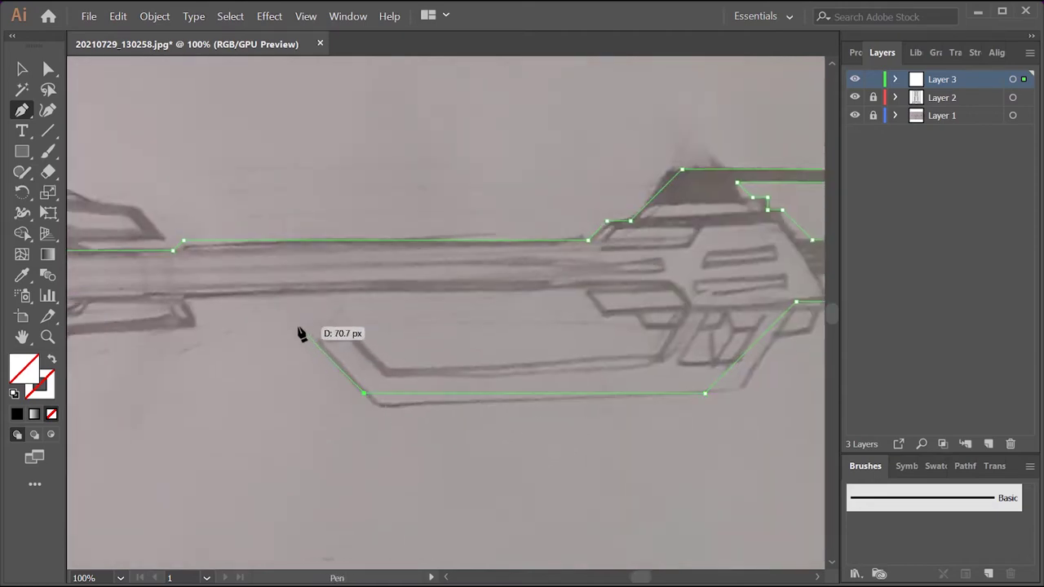
left_click(670, 285)
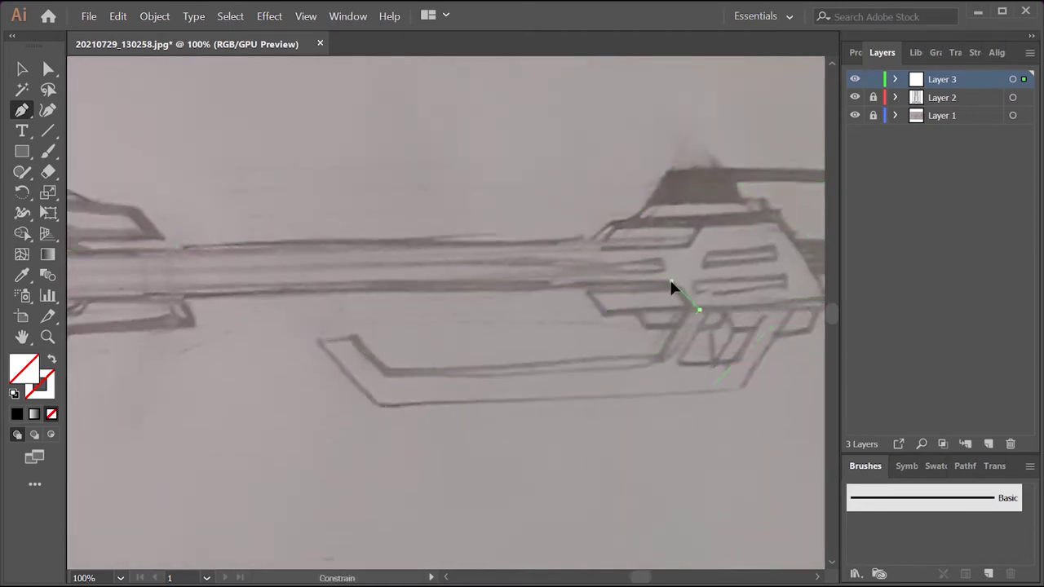
scroll(489, 294, "left", 4)
left_click(352, 286)
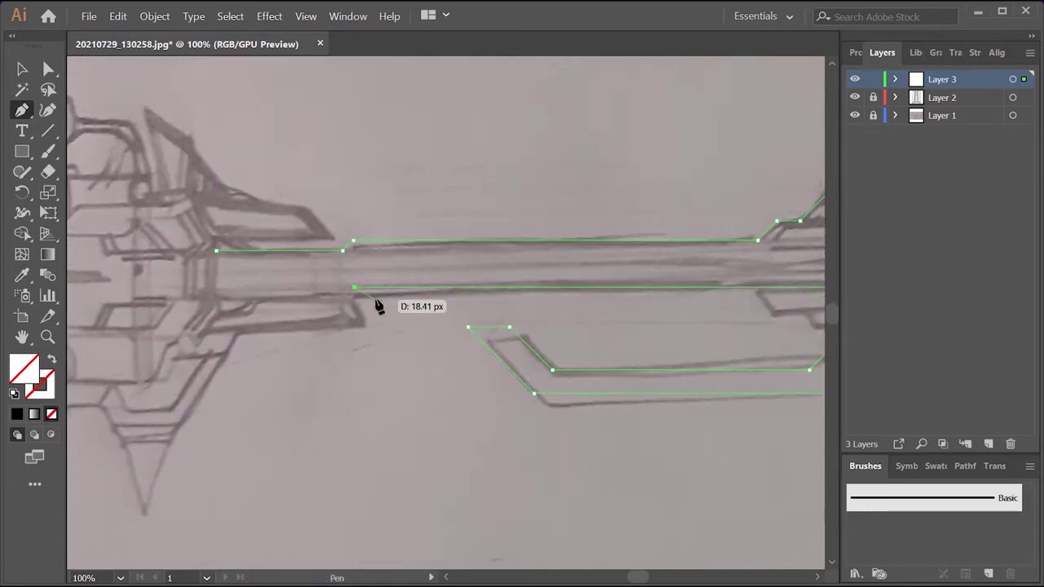
key("ctrl+z")
- Select the traced barrel path
scroll(204, 281, "down", 3)
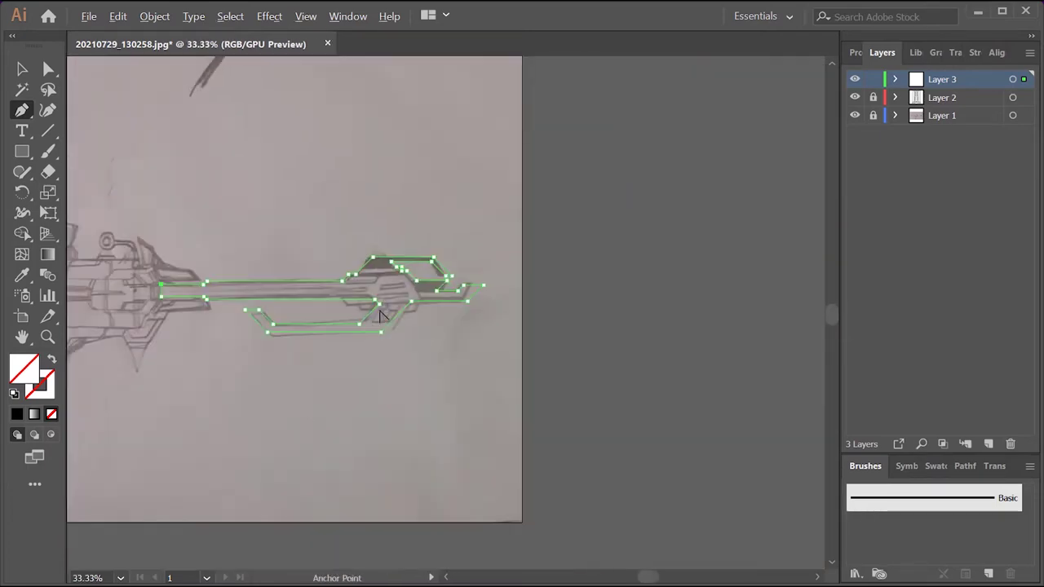
scroll(403, 285, "up", 4)
key("v")
left_click(510, 189)
- Move the small parallelogram up beneath the upper barrel shape
key("ctrl+shift+a")
key("p")
left_click(896, 53)
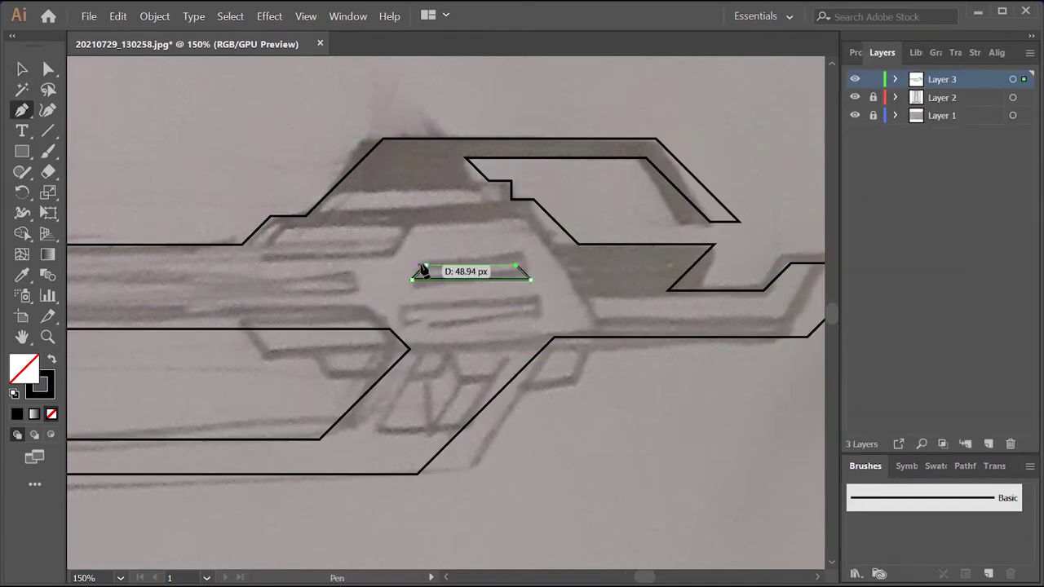
left_click_drag(468, 324, 494, 310)
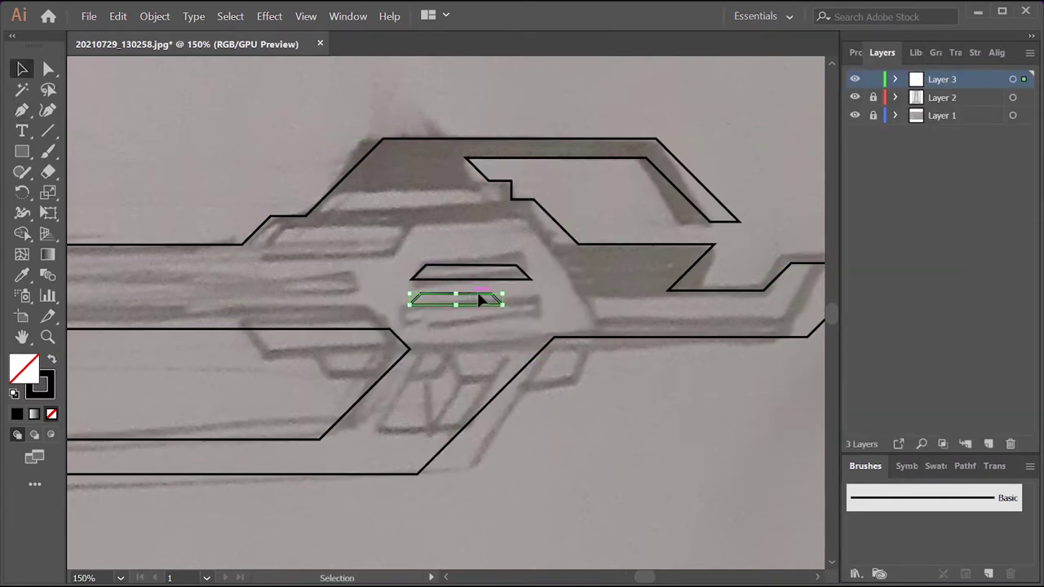
key("ctrl+shift+a")
scroll(481, 300, "down", 3)
scroll(554, 362, "up", 3)
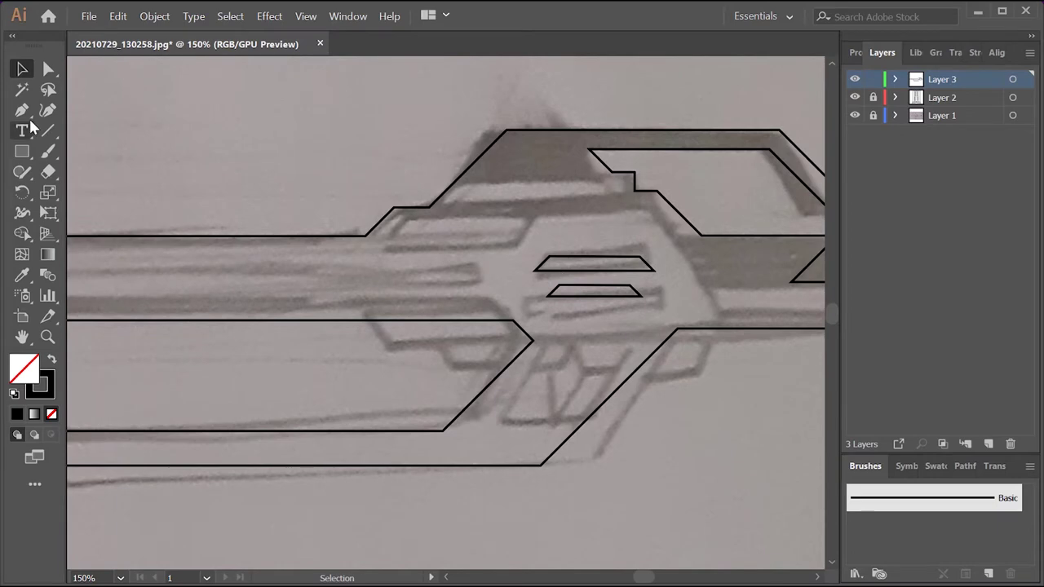
- Close the new parallelogram and draw a small slanted shape beneath it
left_click(538, 222)
left_click(407, 220)
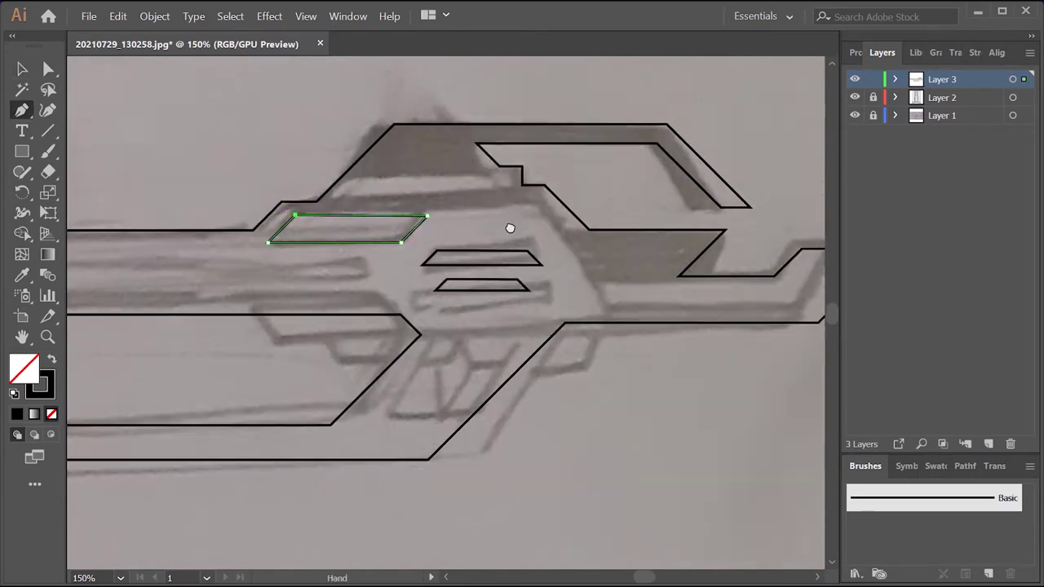
scroll(508, 226, "down", 1)
left_click(530, 291)
left_click(515, 267)
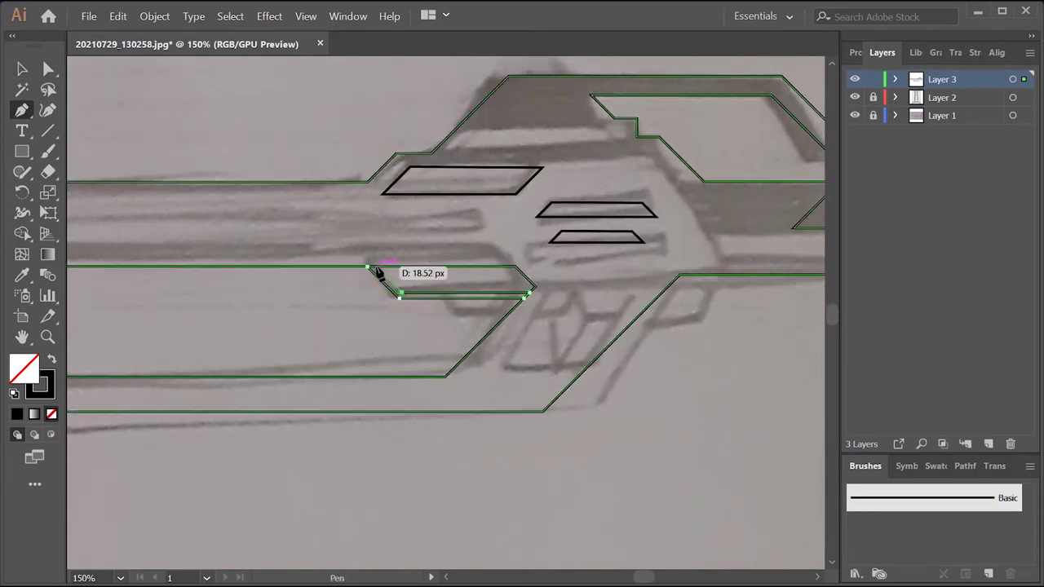
left_click(367, 266)
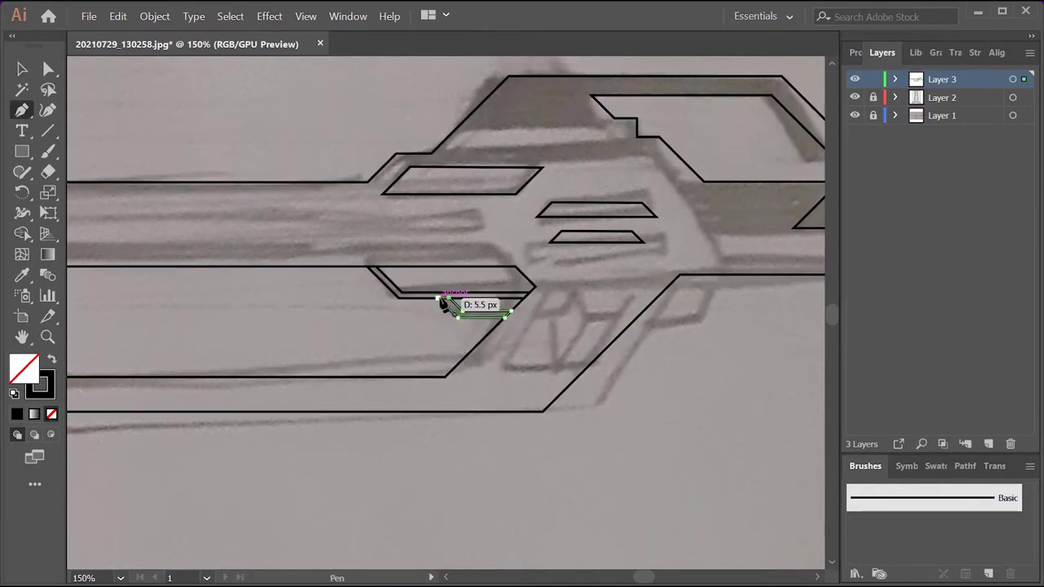
scroll(454, 299, "up", 5)
- Draw a closed slanted stripe shape under the gun body
key("a")
scroll(447, 293, "down", 6)
scroll(538, 354, "up", 2)
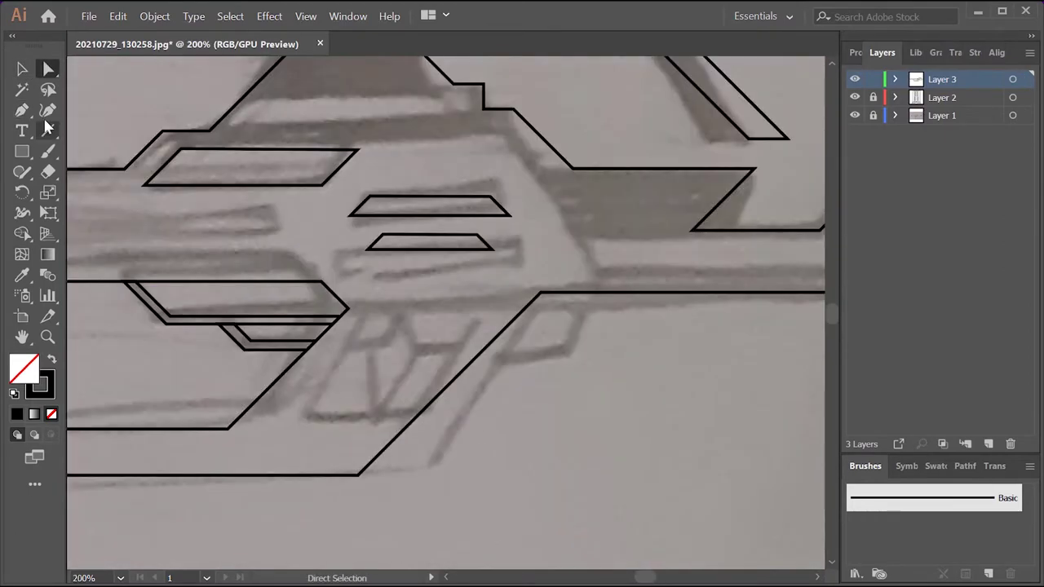
key("p")
left_click(470, 364)
left_click(555, 364)
left_click(700, 294)
left_click(556, 350)
left_click(483, 350)
left_click(471, 364)
scroll(462, 448, "down", 3)
- Close the block outline at the barrel's rear
key("v")
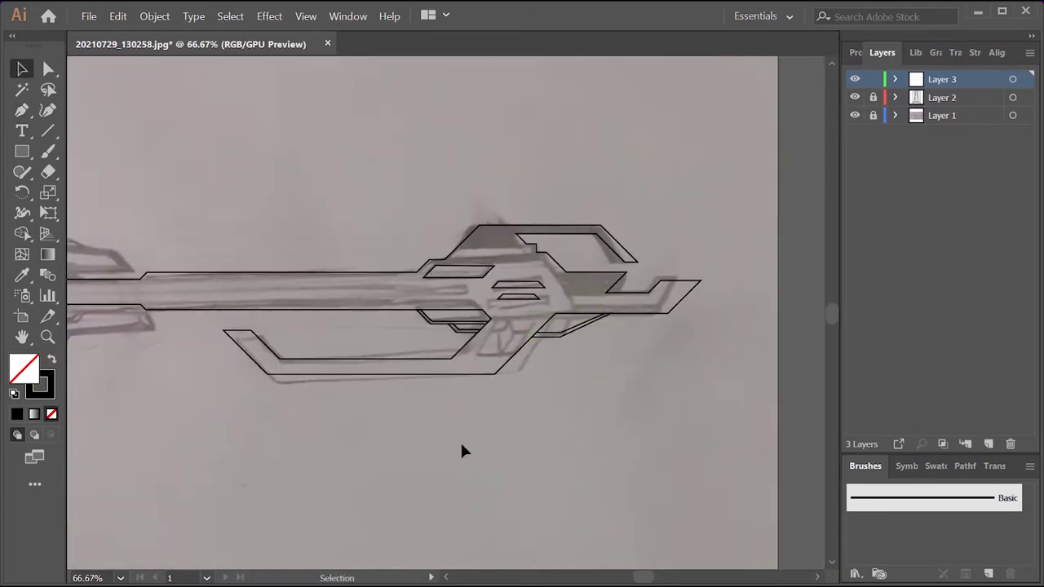
scroll(500, 391, "up", 4)
key("p")
scroll(455, 346, "down", 2)
scroll(535, 329, "down", 1)
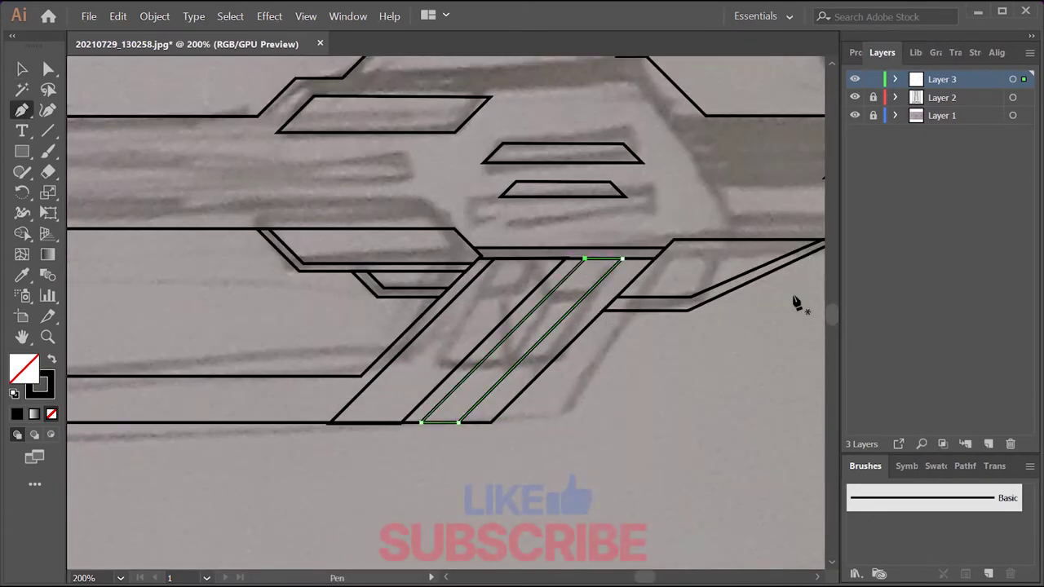
scroll(794, 299, "down", 3)
key("v")
scroll(560, 415, "up", 1)
key("p")
scroll(283, 298, "up", 1)
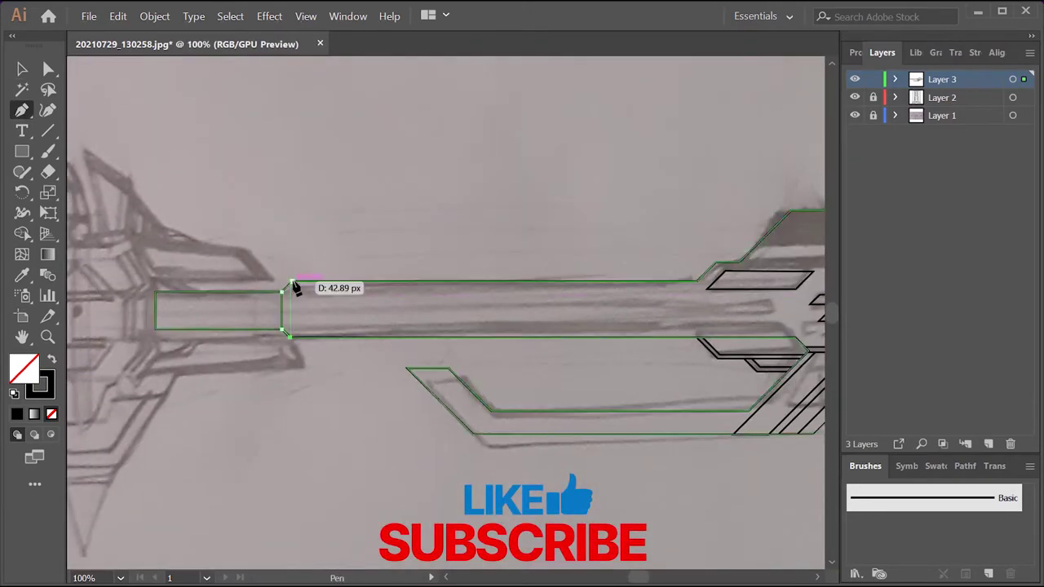
left_click(292, 284)
- Outline the barrel's top and bottom edges
left_click(409, 281)
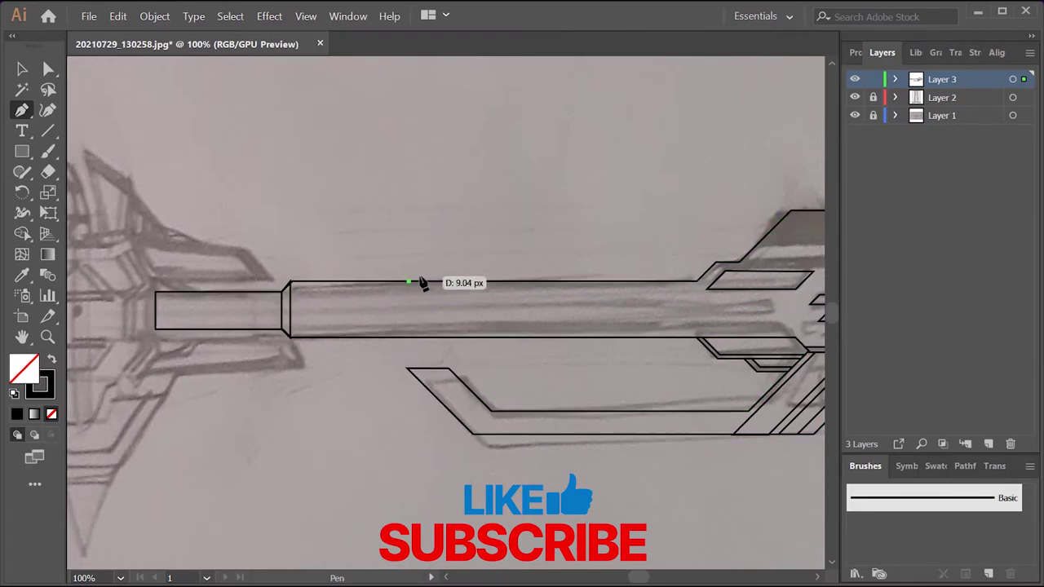
left_click(701, 274)
left_click(408, 336)
left_click(699, 337)
key("v")
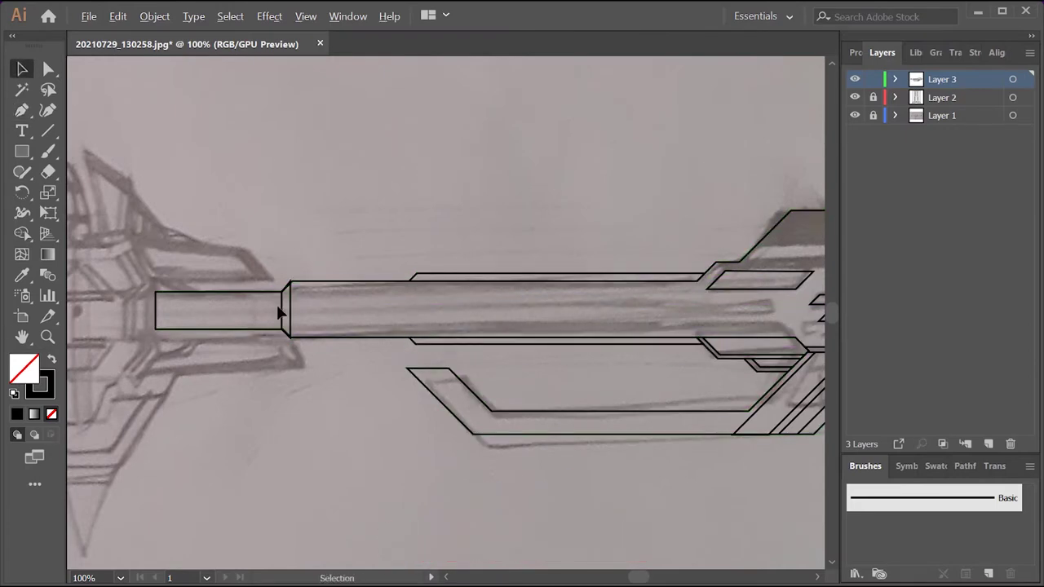
scroll(329, 346, "down", 3)
scroll(265, 260, "up", 3)
key("p")
- Draw a line across the barrel toward the gun's front
left_click(604, 246)
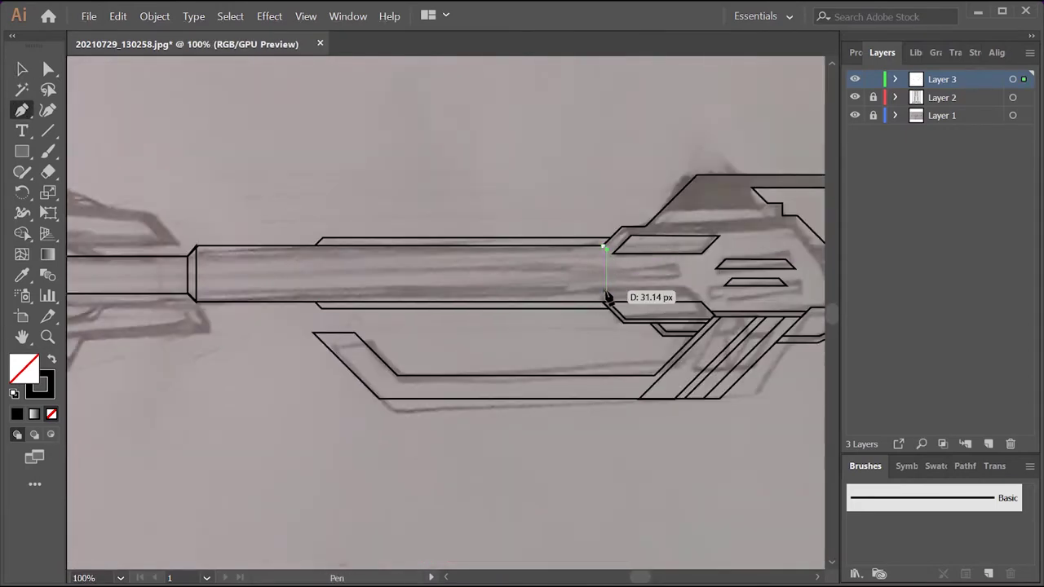
left_click_drag(610, 241, 375, 231)
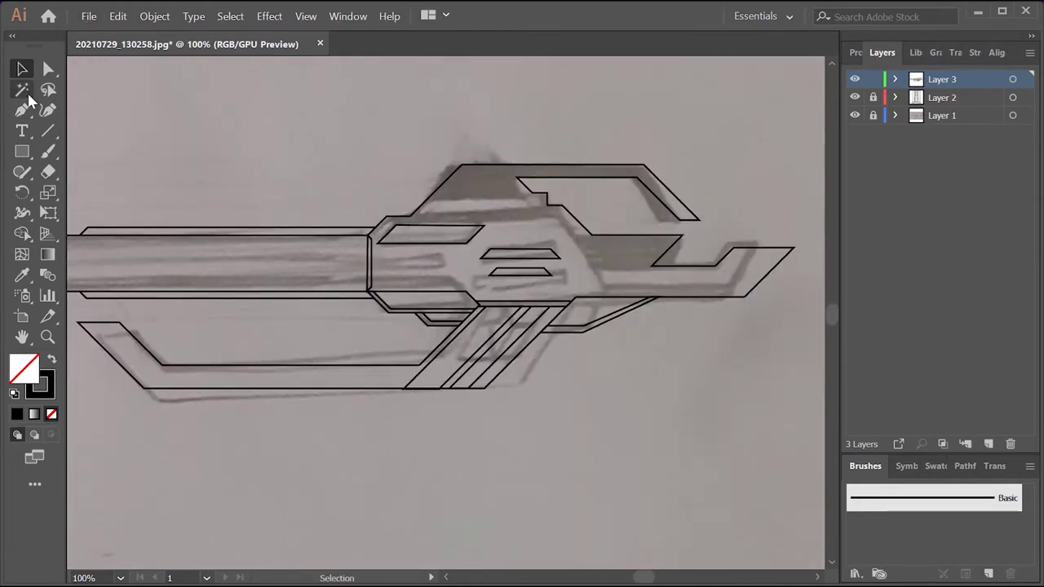
key("p")
left_click(369, 286)
left_click(743, 292)
key("v")
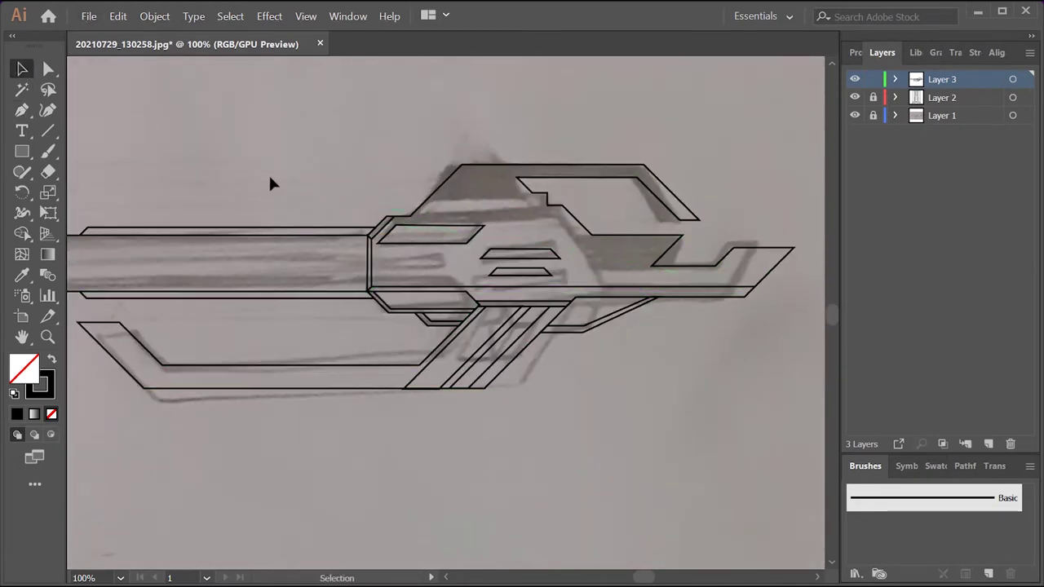
- Close the notched inner barrel channel and place a reflected copy below it
scroll(367, 269, "down", 3)
scroll(351, 351, "up", 3)
key("p")
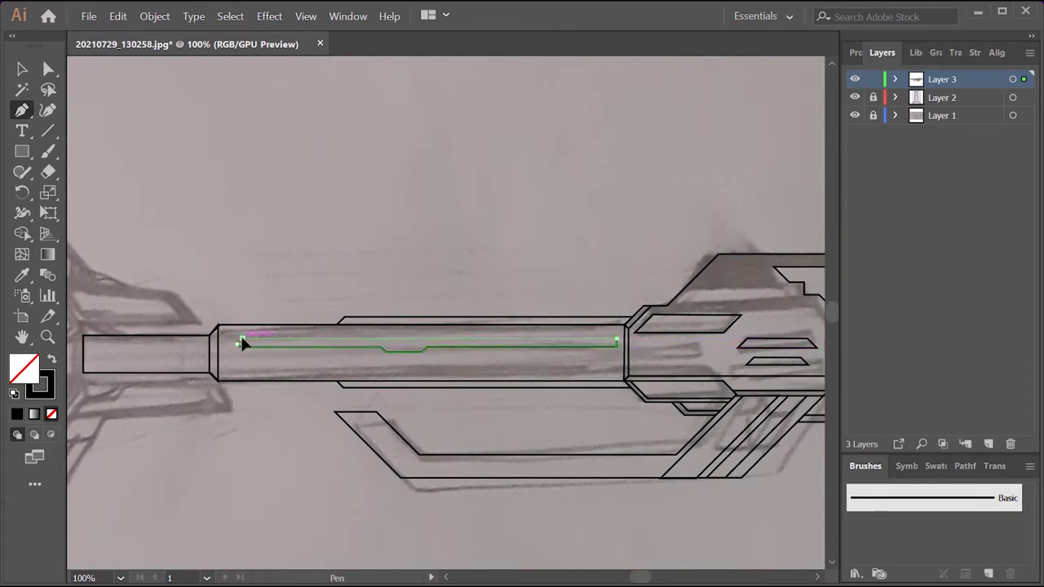
left_click(241, 343)
key("v")
right_click(482, 324)
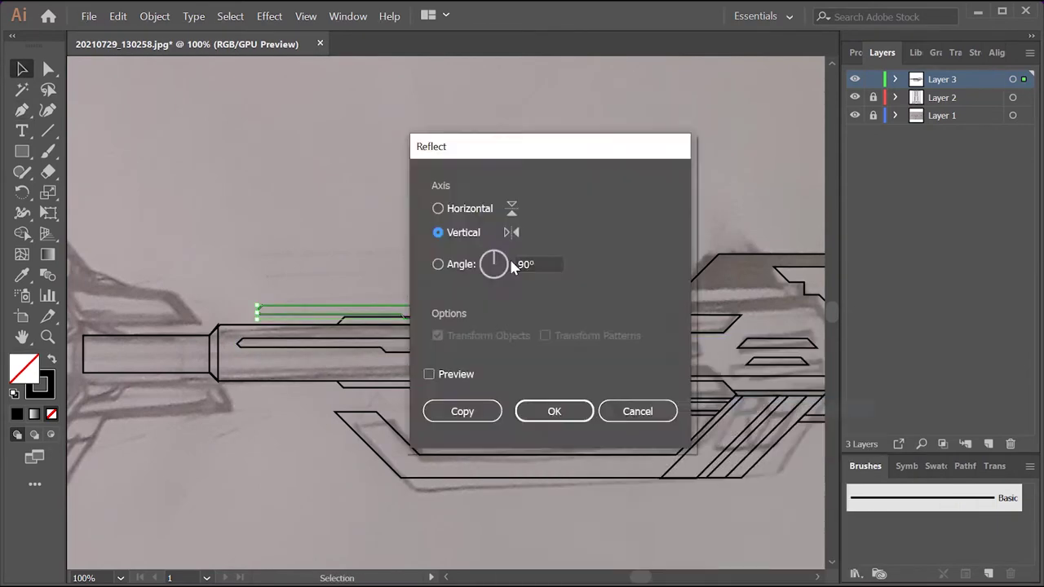
left_click(460, 410)
left_click_drag(478, 326, 478, 373)
key("ctrl+minus")
scroll(397, 342, "up", 5)
- Draw a four-corner chevron insert in the muzzle block
key("p")
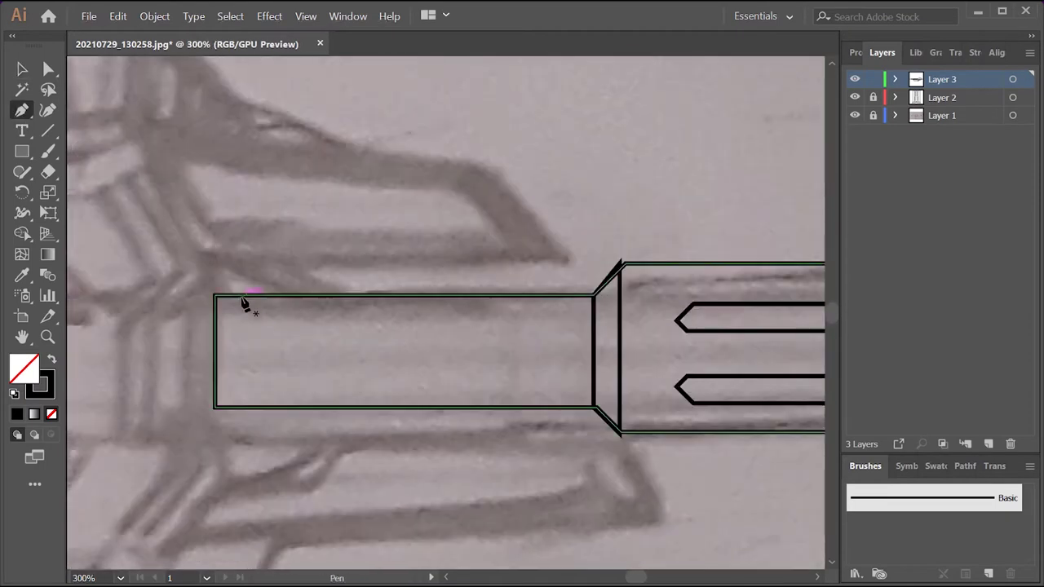
left_click(242, 295)
left_click(287, 341)
left_click(542, 341)
left_click(586, 299)
left_click(243, 295)
key("v")
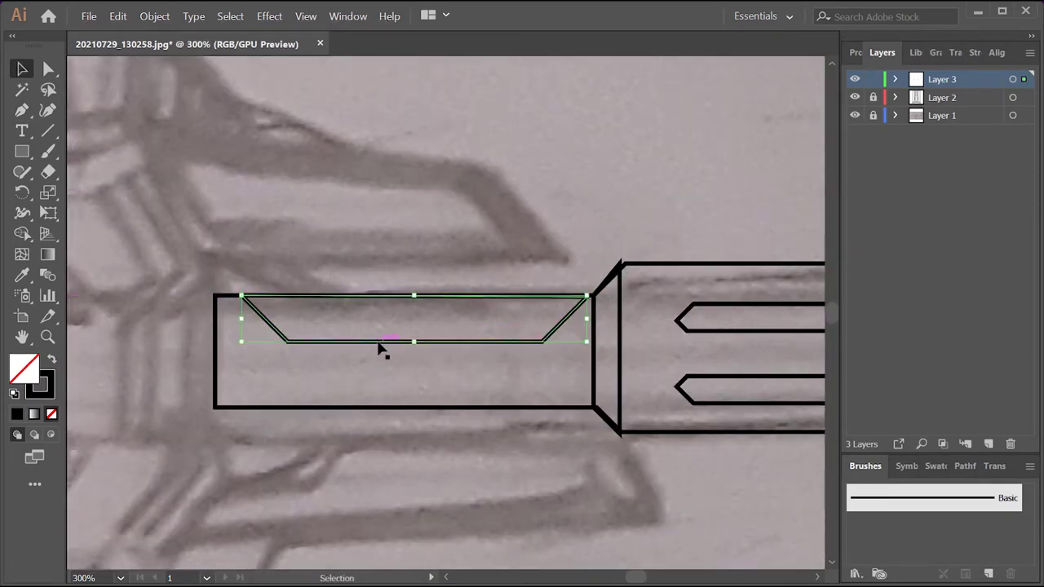
- Reflect a copy of the chevron into the muzzle block's lower half
right_click(482, 326)
left_click(708, 410)
left_click_drag(487, 310, 487, 372)
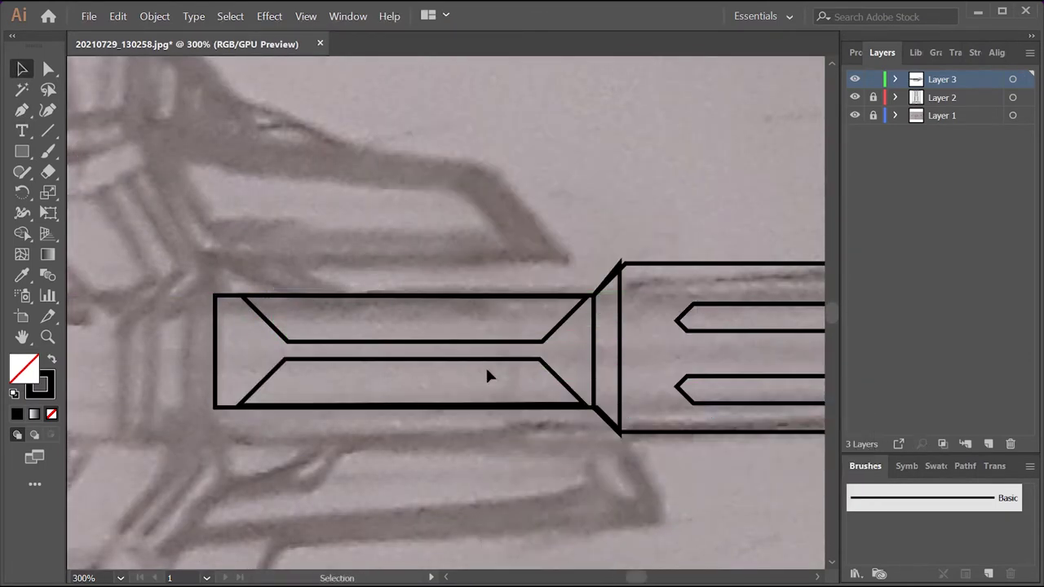
left_click(555, 236)
scroll(403, 494, "down", 5)
- Add a new layer for the gun body outline
scroll(359, 424, "up", 3)
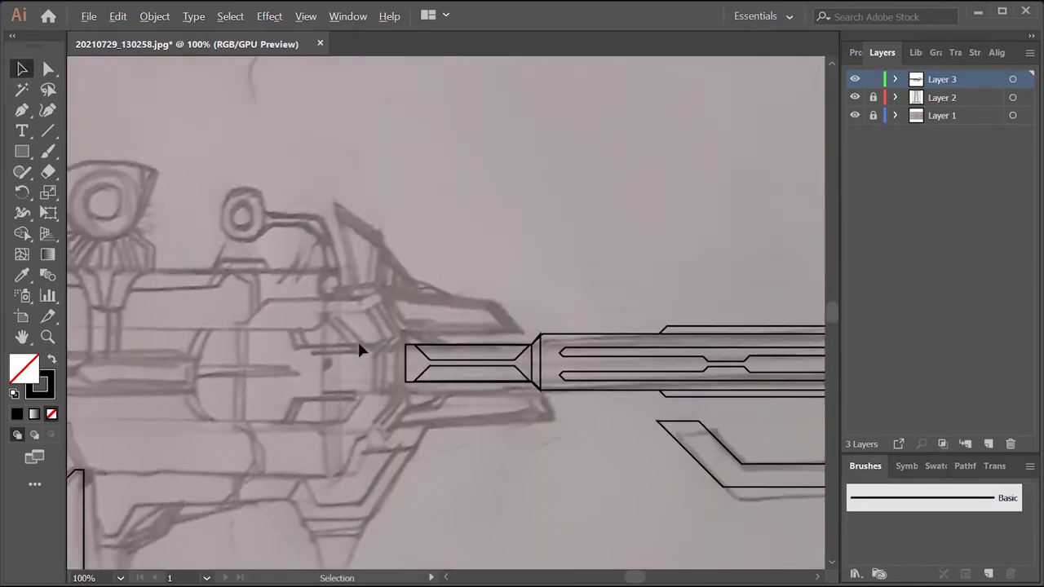
scroll(361, 349, "up", 2)
left_click(989, 444)
key("p")
left_click(852, 52)
- Trace from above the barrel up the spiked rear fin to its tip
left_click(562, 291)
left_click(505, 234)
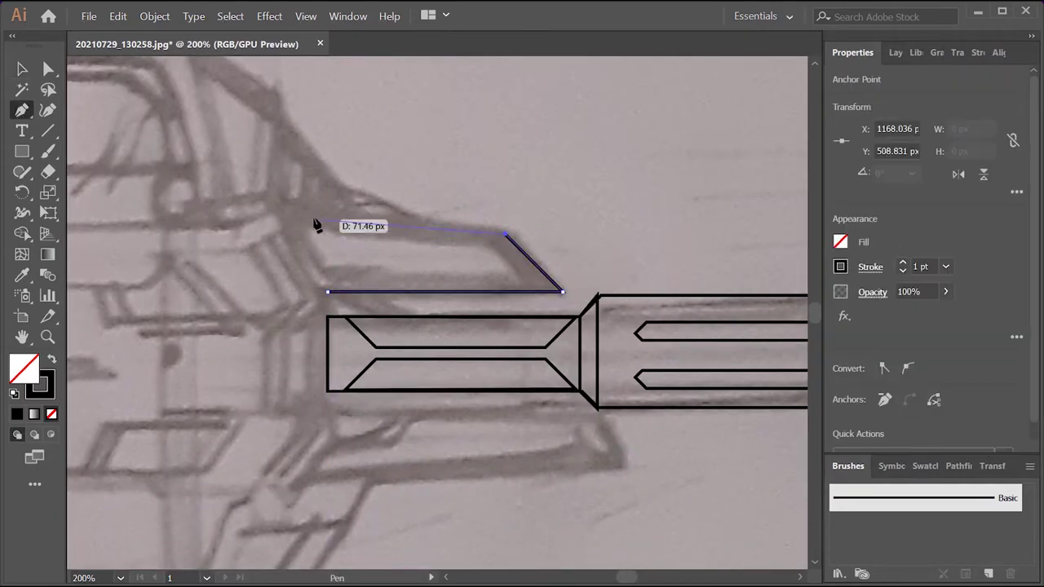
left_click(362, 210)
left_click(327, 172)
left_click(329, 216)
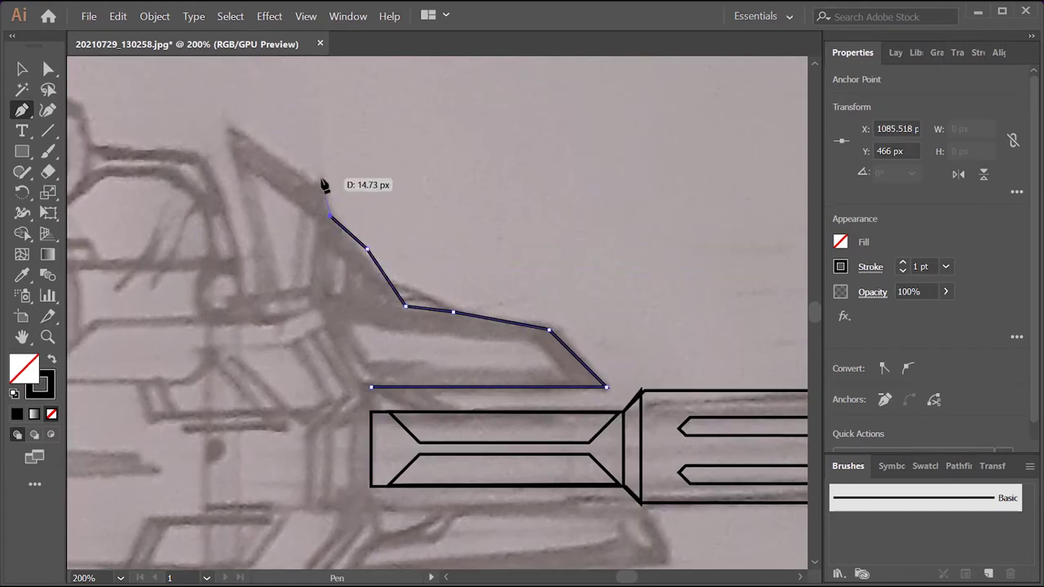
left_click(236, 174)
scroll(366, 289, "left", 5)
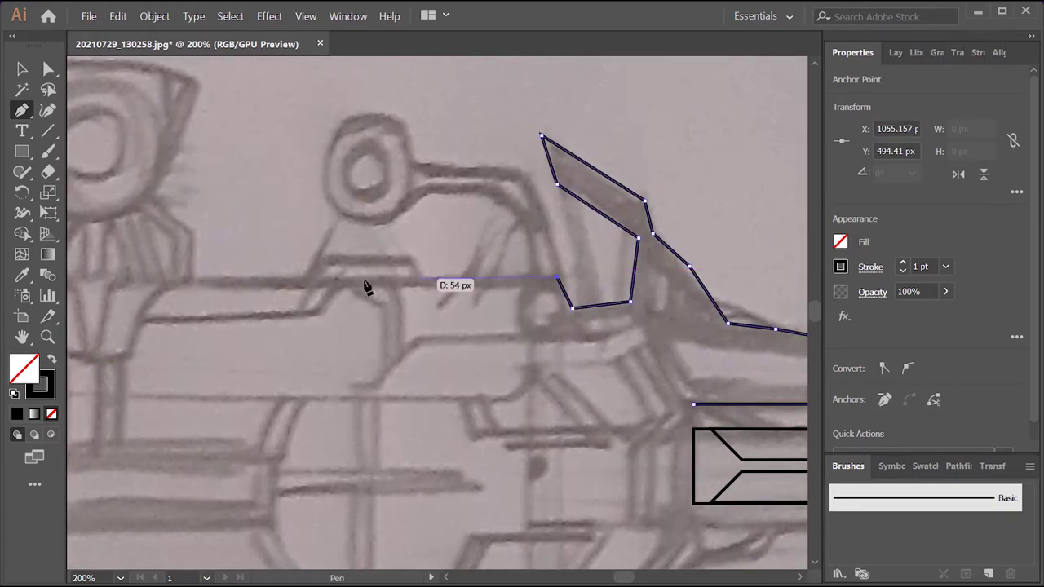
scroll(373, 293, "left", 3)
scroll(372, 294, "left", 4)
- Continue along the body top through the front-sight dip to a curved rear corner
left_click(472, 354)
left_click(422, 354)
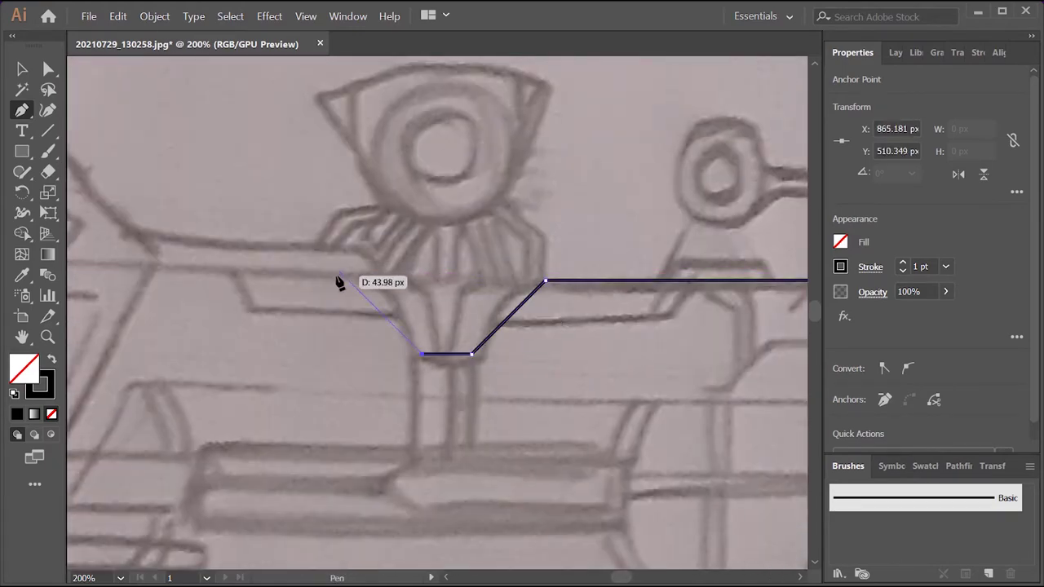
scroll(362, 257, "left", 5)
scroll(362, 257, "up", 2)
left_click(410, 339)
left_click(310, 233)
scroll(650, 282, "down", 3)
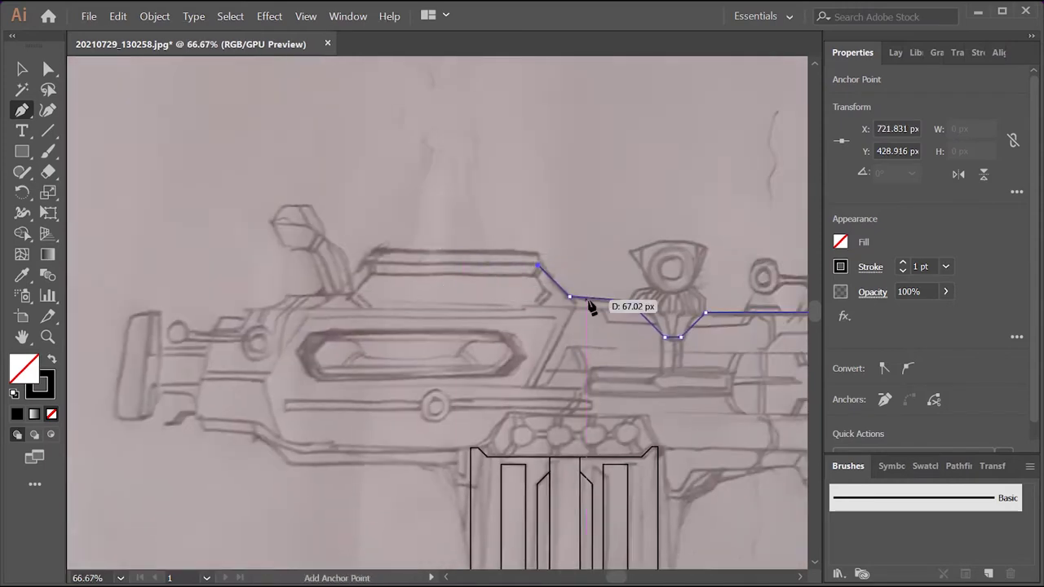
left_click_drag(369, 310, 350, 309)
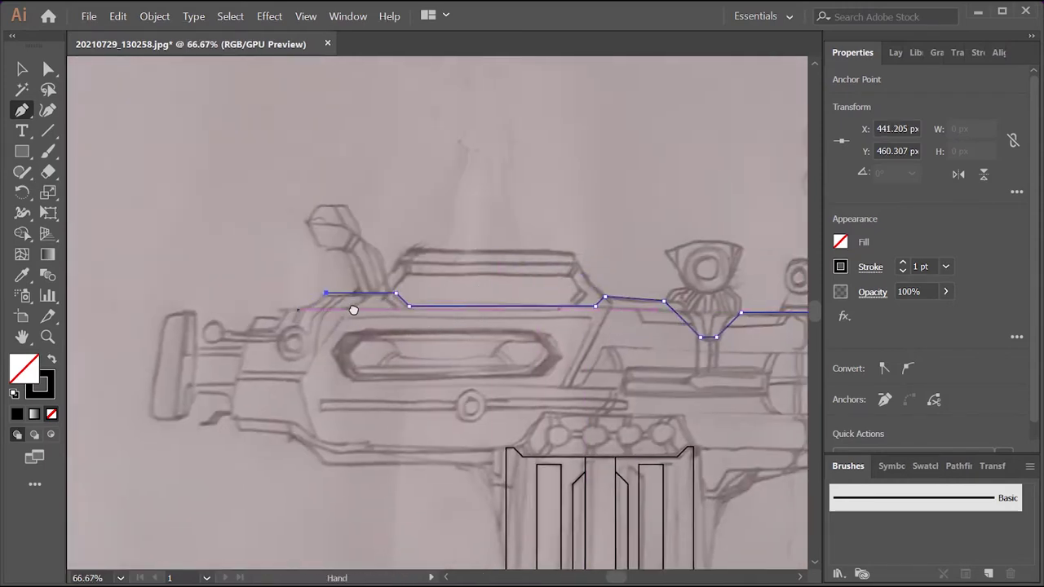
scroll(351, 310, "up", 2)
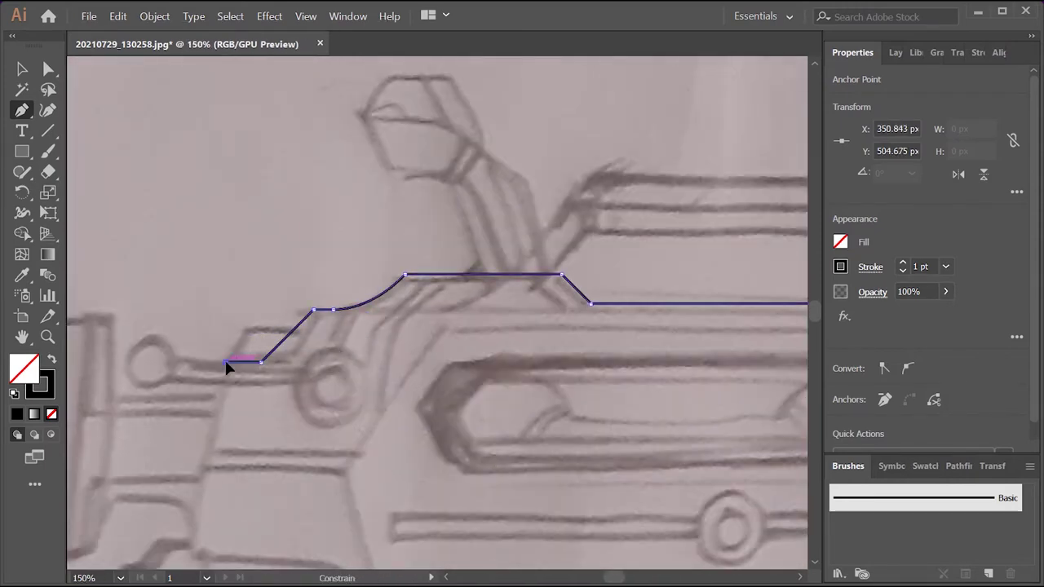
scroll(226, 368, "left", 3)
scroll(286, 363, "down", 1)
- Run the outline down the back, curving under the rear to the grip's angled edge
left_click(366, 507, "shift")
scroll(345, 392, "down", 1)
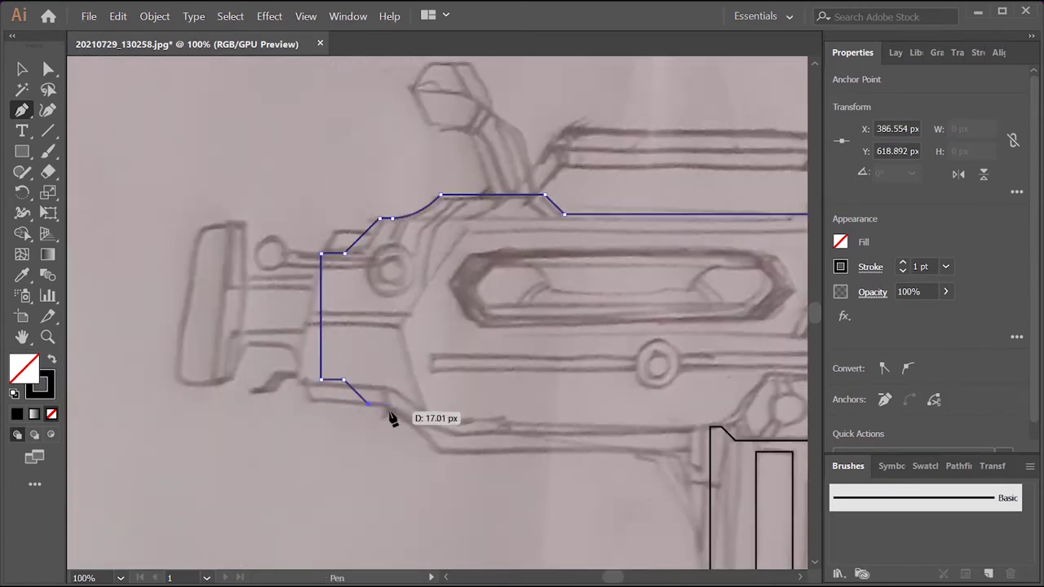
scroll(391, 417, "down", 2)
left_click_drag(410, 376, 419, 392)
scroll(420, 391, "right", 2)
scroll(443, 345, "right", 3)
left_click(432, 330, "shift")
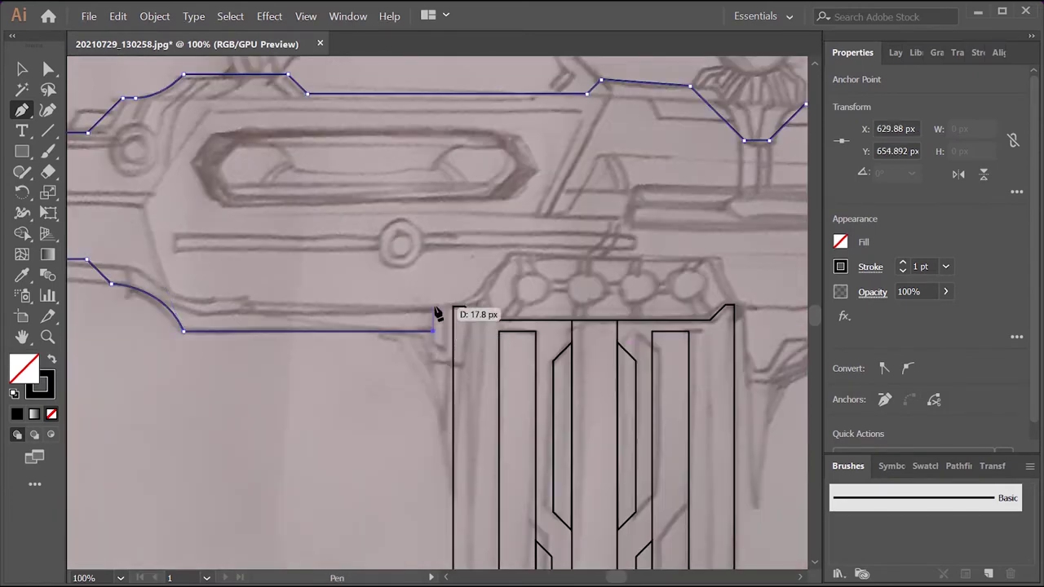
left_click(735, 305, "shift")
left_click_drag(736, 312, 364, 322)
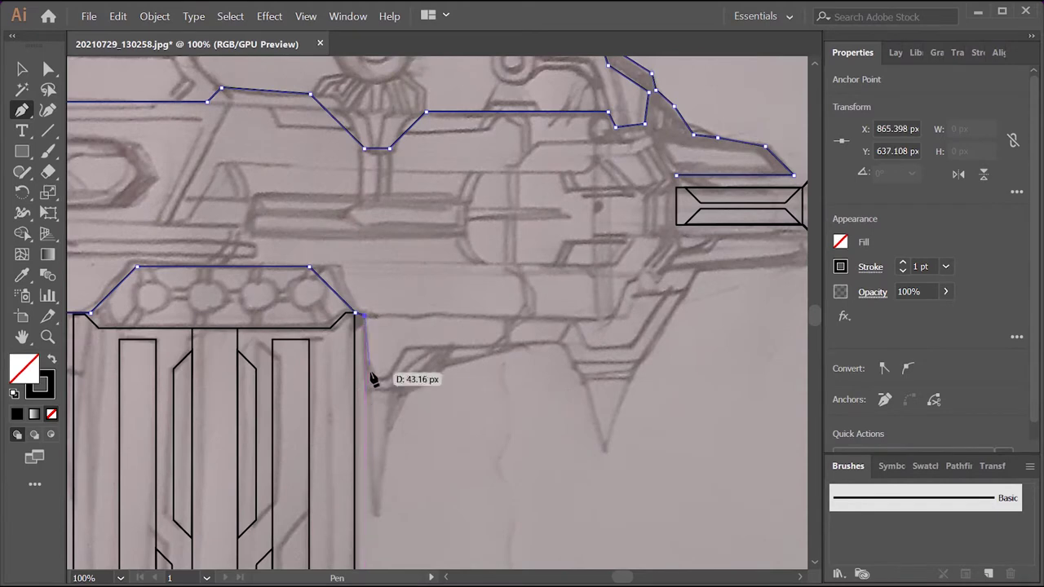
- Trace the lower housing and close the body outline at its start
left_click(574, 392, "shift")
left_click(444, 394, "shift")
left_click(511, 462, "shift")
left_click(567, 462, "shift")
left_click(634, 394, "shift")
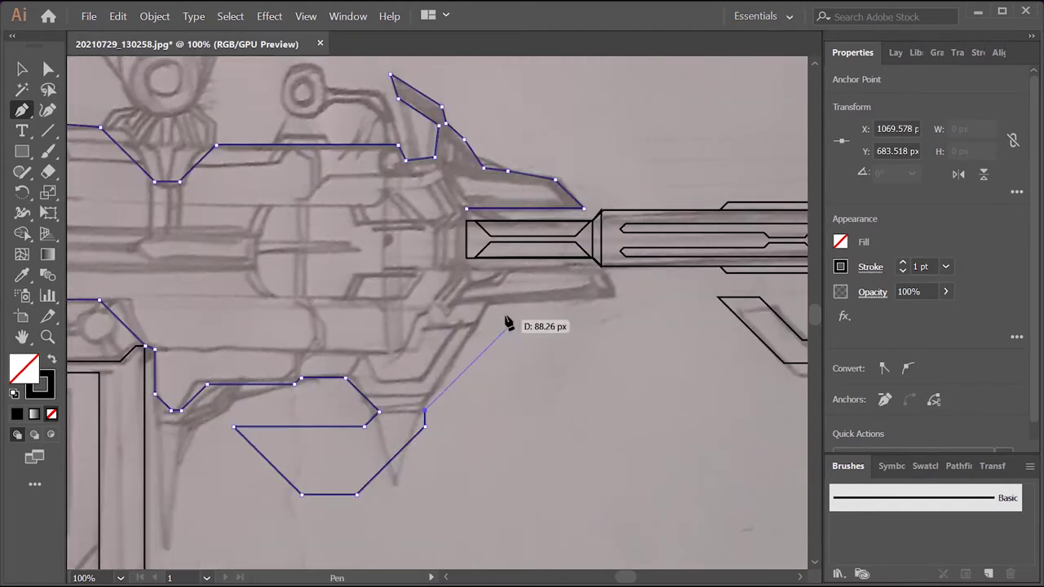
left_click(464, 214)
scroll(200, 133, "down", 3)
scroll(499, 230, "up", 2)
scroll(499, 230, "up", 3)
left_click(897, 51)
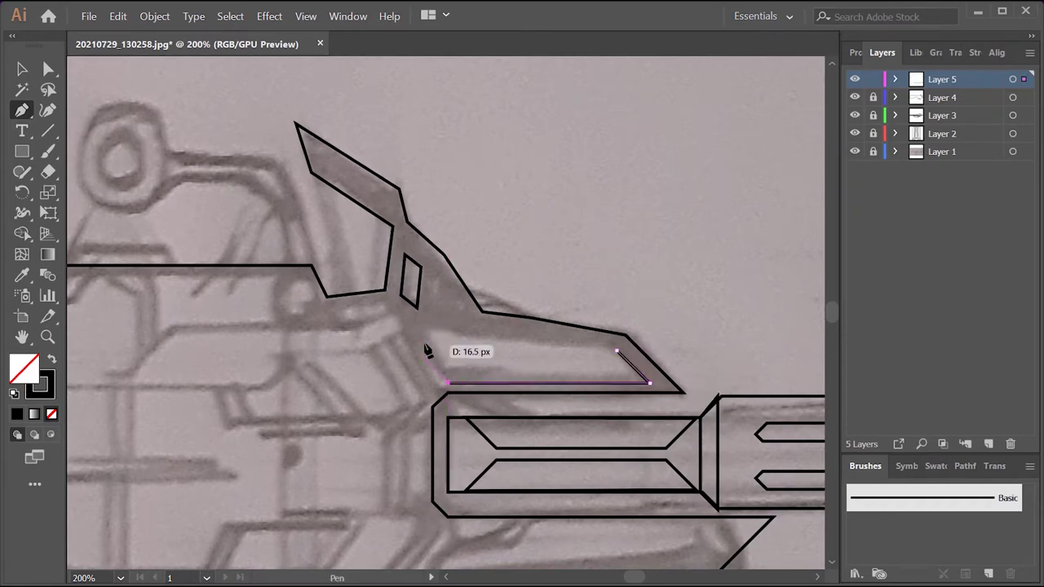
- Finish the fin detail and place two trapezoid copies along the band's top edge
left_click(615, 356)
scroll(326, 286, "down", 2)
scroll(279, 236, "up", 3)
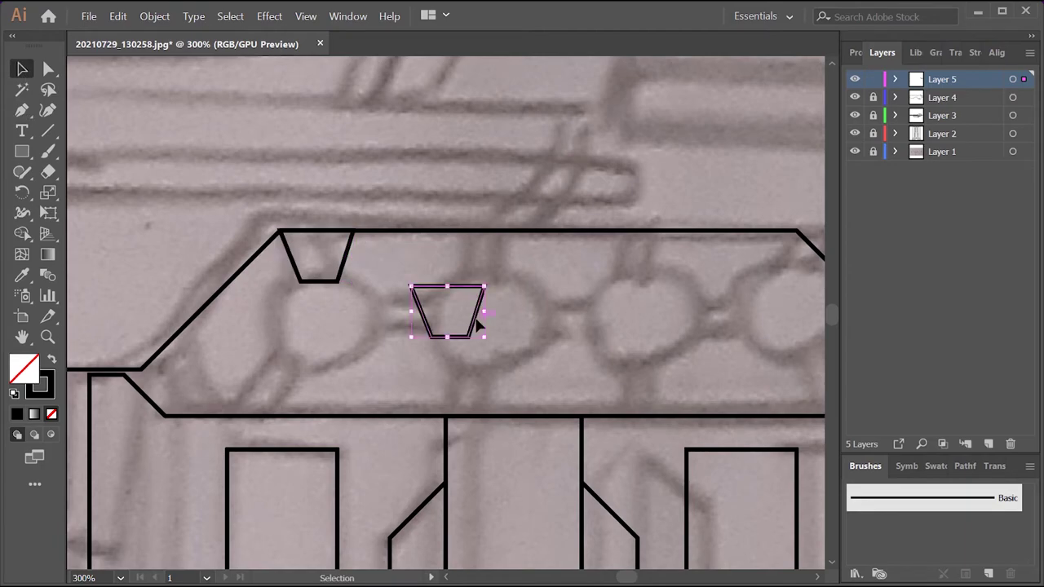
left_click_drag(513, 268, 514, 266)
scroll(457, 242, "down", 1)
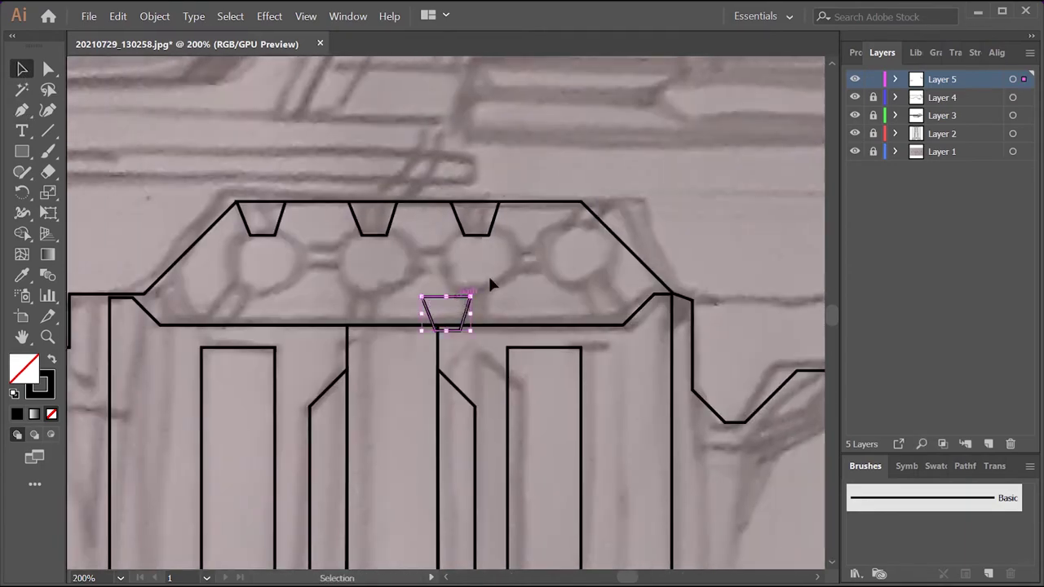
left_click_drag(457, 306, 493, 230)
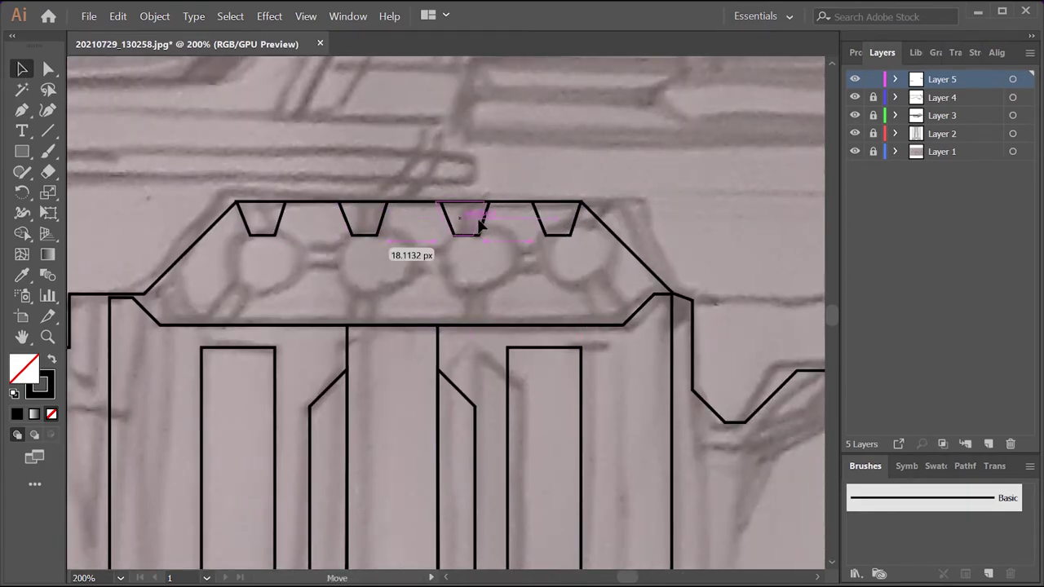
- Flip a trapezoid copy onto the bottom edge and repeat it along the band
scroll(480, 224, "left", 2)
right_click(473, 263)
mouse_move(367, 225)
left_mouse_down()
mouse_move(463, 335)
mouse_move(371, 299)
mouse_move(466, 286)
left_mouse_up()
left_click(702, 413)
key("Return")
mouse_move(541, 310)
left_mouse_down()
mouse_move(573, 304)
mouse_move(548, 310)
left_mouse_up()
key("ctrl+d")
key("ctrl+minus")
key("ctrl+minus")
key("ctrl+plus")
key("ctrl+plus")
key("ctrl+plus")
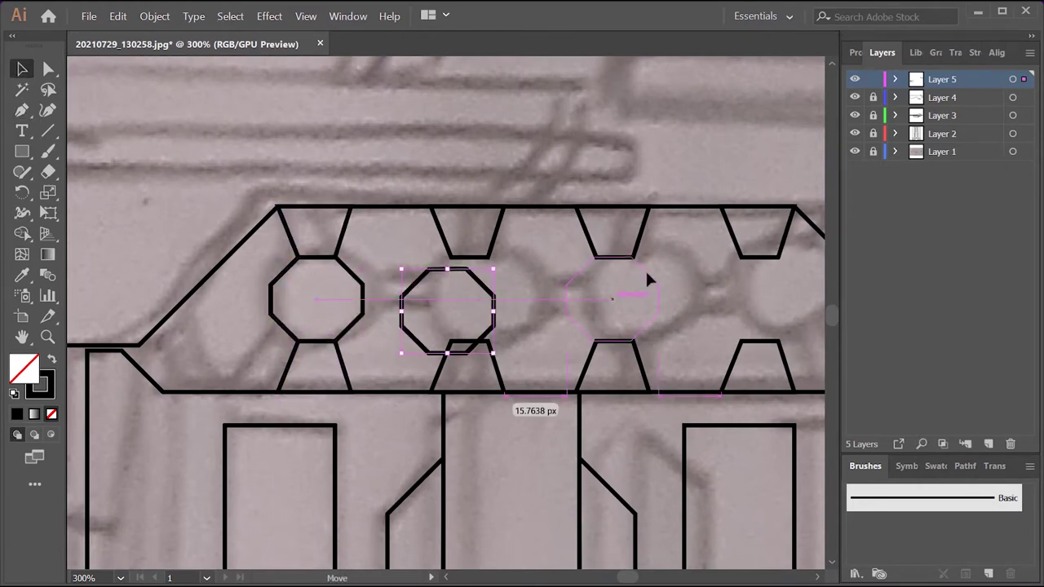
- Drop three octagon copies into the gaps, the last at the band's end
left_click_drag(646, 277, 647, 278)
left_click_drag(514, 279, 477, 292)
left_click_drag(789, 277, 789, 277)
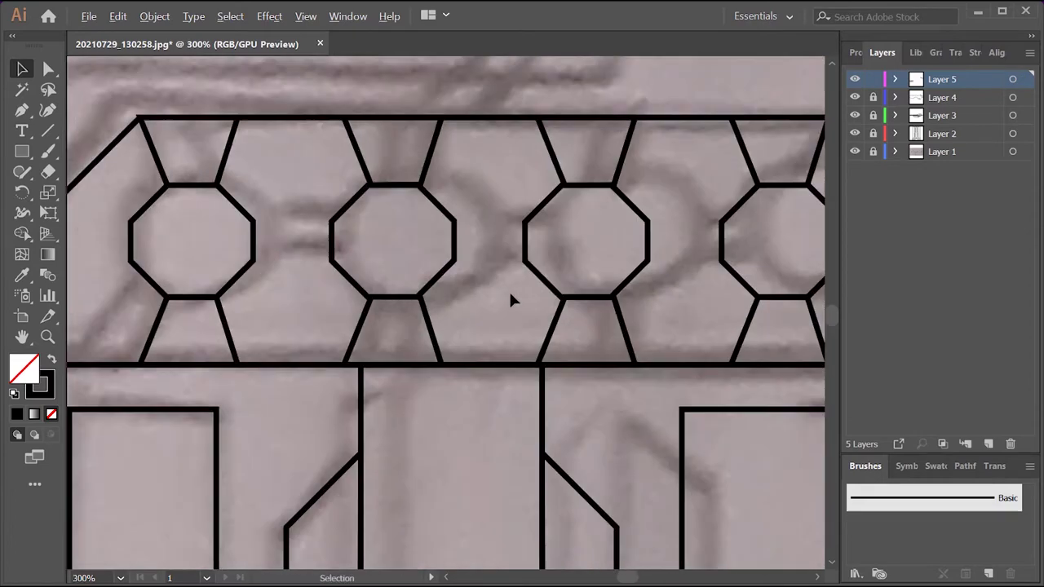
scroll(509, 289, "down", 5)
key("p")
scroll(214, 293, "up", 3)
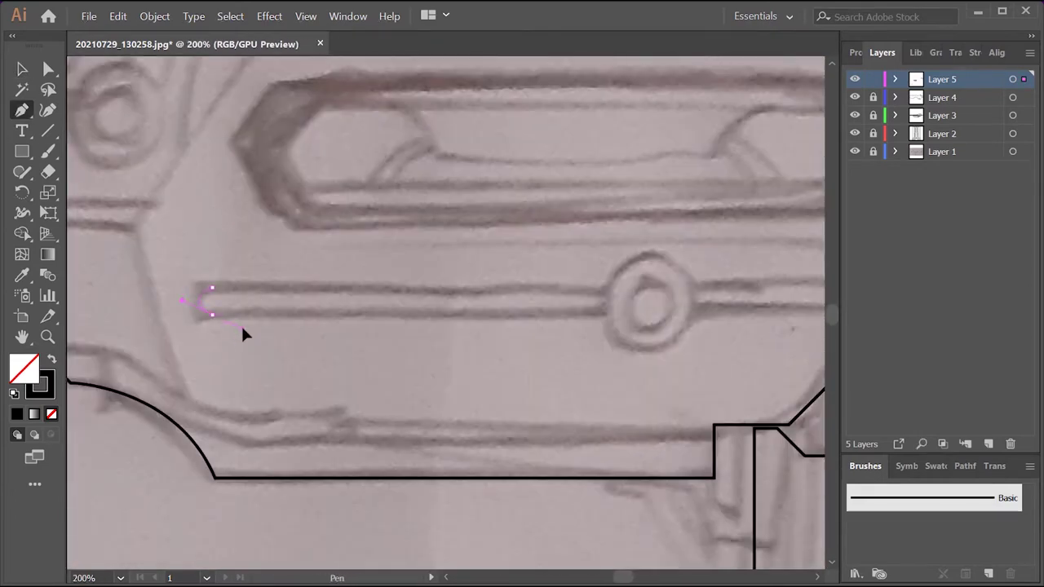
- Pen-trace the rod's long top edge with a raised, sloped bump near its end
scroll(431, 321, "down", 1)
scroll(334, 313, "down", 1)
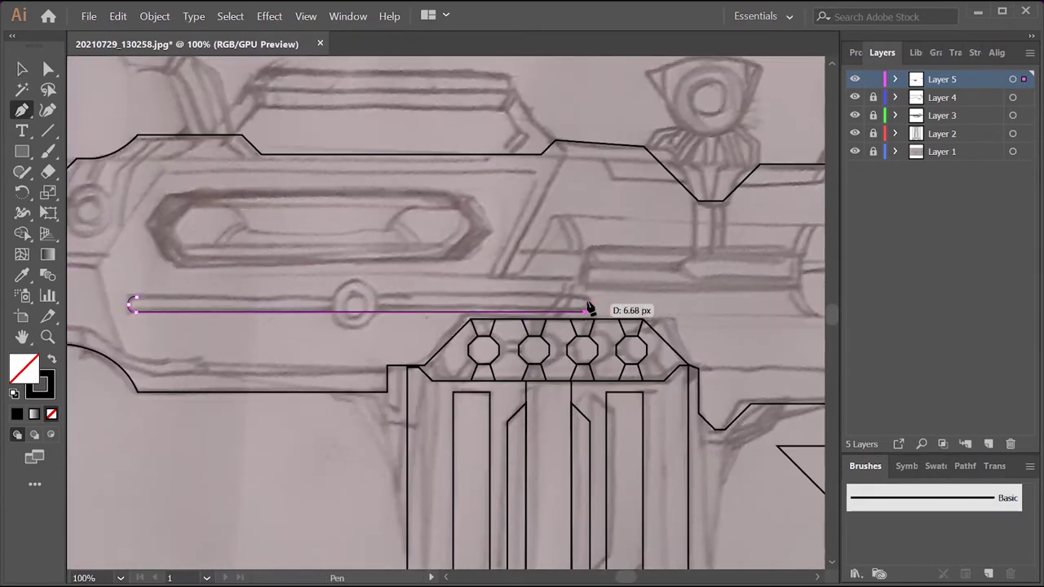
left_click(588, 305)
scroll(405, 364, "up", 4)
scroll(377, 335, "down", 1)
left_click(497, 305)
left_click(511, 290)
left_click(553, 290)
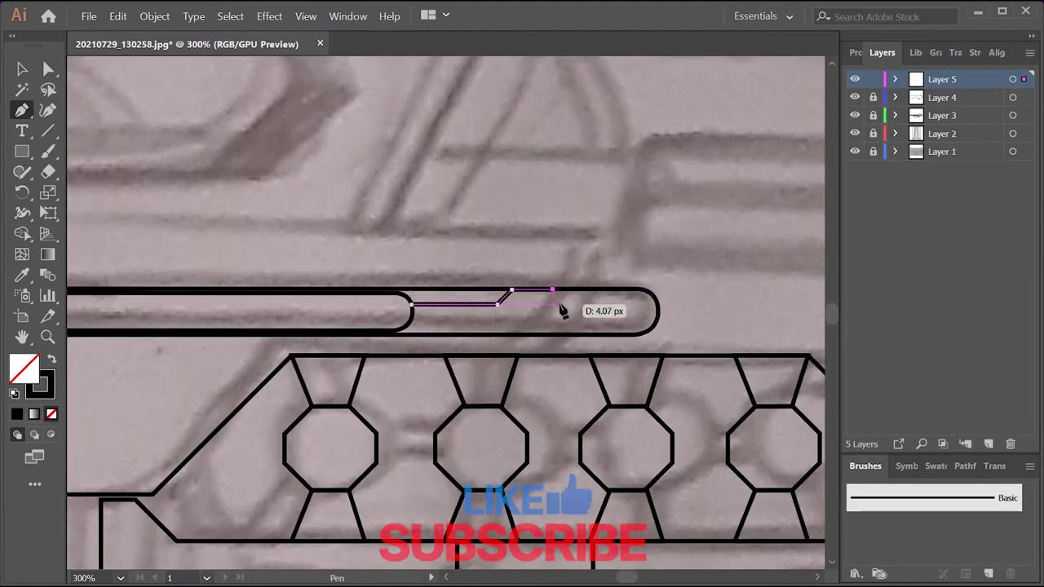
left_click(656, 305)
- Finish the rod outline with its bottom-left anchor and a curved closing edge at the tip
left_click(410, 322)
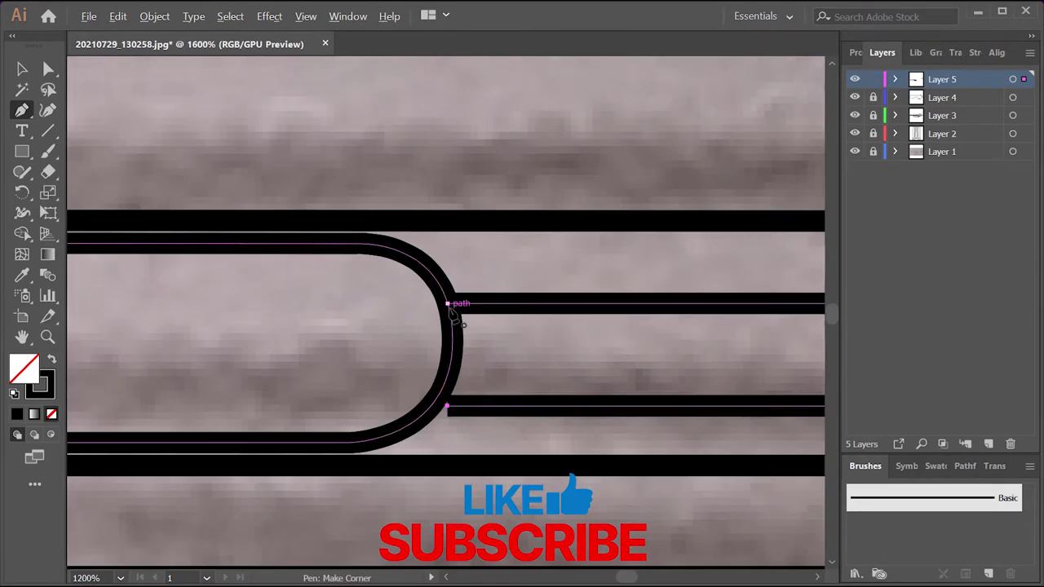
scroll(412, 303, "up", 5)
left_click_drag(446, 304, 430, 249)
scroll(430, 249, "down", 6)
scroll(559, 275, "up", 1)
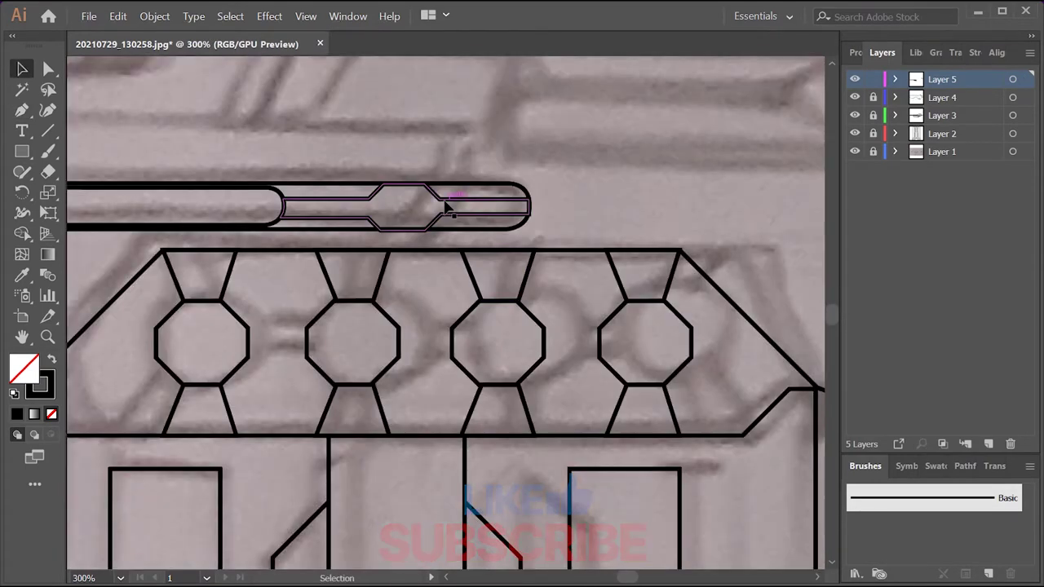
scroll(442, 205, "up", 1)
scroll(403, 270, "down", 4)
- Draw a circle across the rod with the Ellipse Tool
left_click(22, 151)
left_click(98, 194)
left_click_drag(201, 194, 265, 268)
scroll(237, 272, "up", 3)
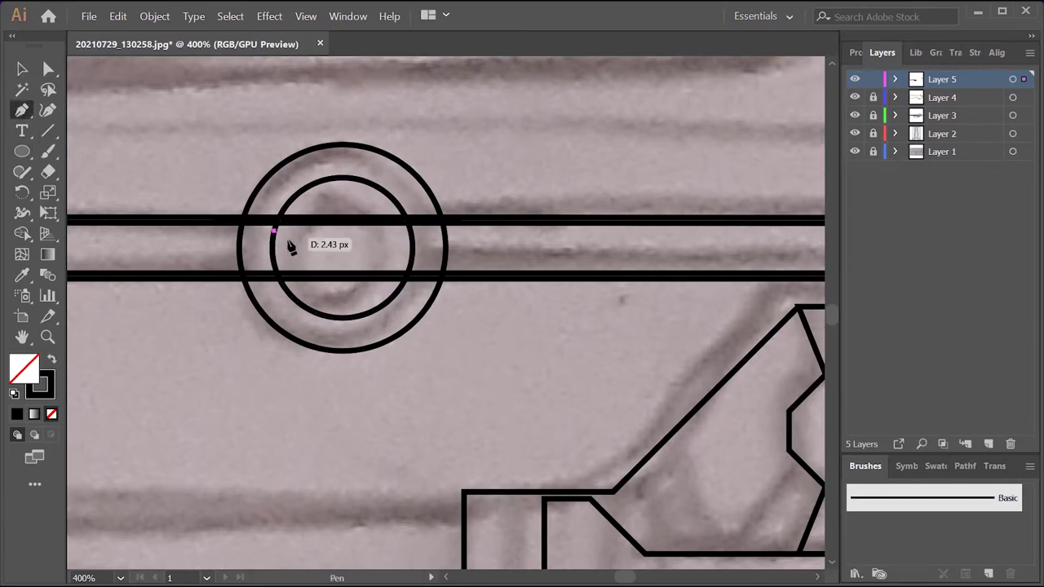
- Duplicate the small slot piece, reflect it horizontally, and move it inside the circle
key("ctrl+c")
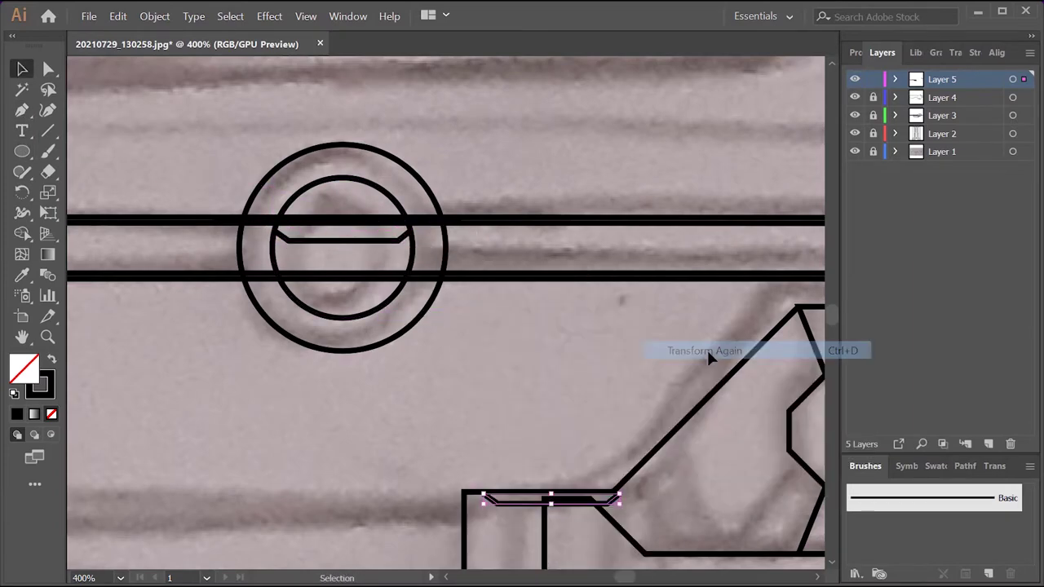
key("ctrl+v")
right_click(564, 388)
left_click(578, 406)
left_click_drag(477, 317, 371, 259)
scroll(522, 391, "down", 5)
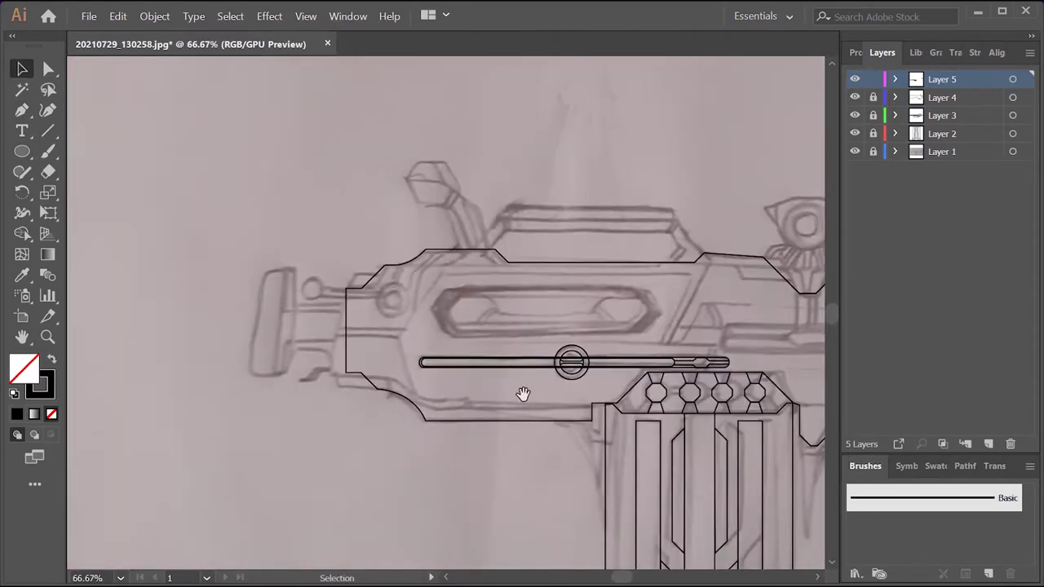
scroll(333, 294, "up", 1)
scroll(334, 294, "up", 1)
- Pen-trace the elongated window outline with beveled right corners
key("p")
left_click(601, 212)
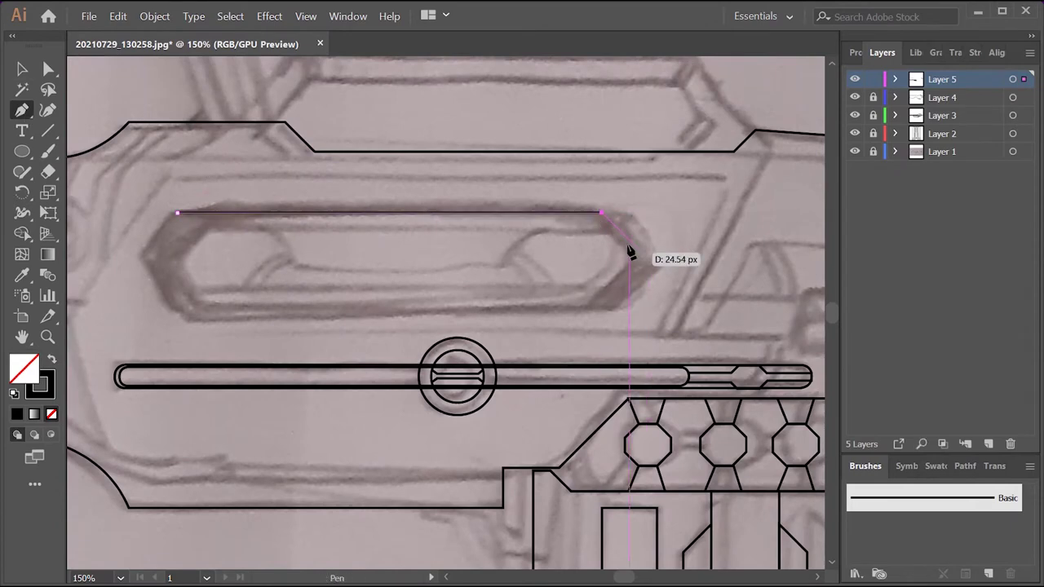
left_click(629, 241)
left_click(628, 274)
left_click(601, 302)
left_click(177, 302)
left_click(150, 240)
- Duplicate the window outline and scale the copy into a narrower inset outline
key("v")
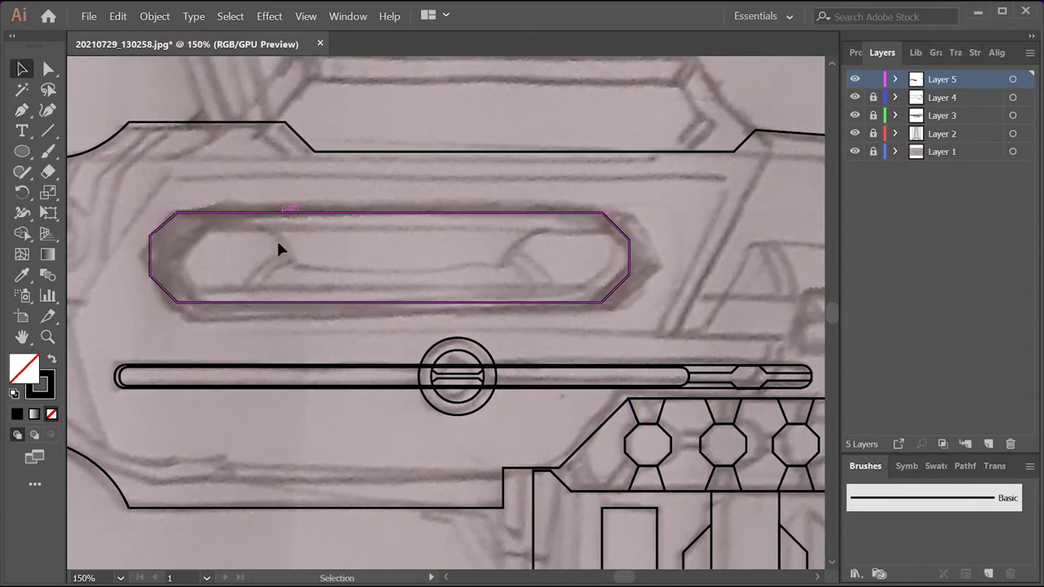
key("ctrl+c")
key("ctrl+v")
mouse_move(688, 316)
left_mouse_down()
mouse_move(660, 316)
mouse_move(604, 229)
left_mouse_up()
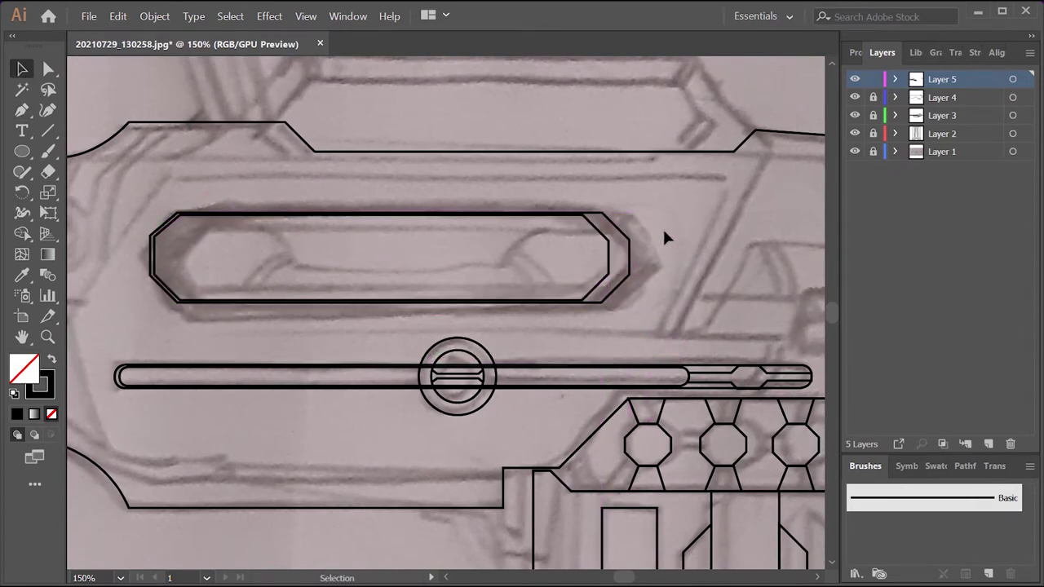
left_click(802, 261)
scroll(248, 240, "up", 1, "alt")
- Trace the inner opening with a curved inner edge rising to its top
key("p")
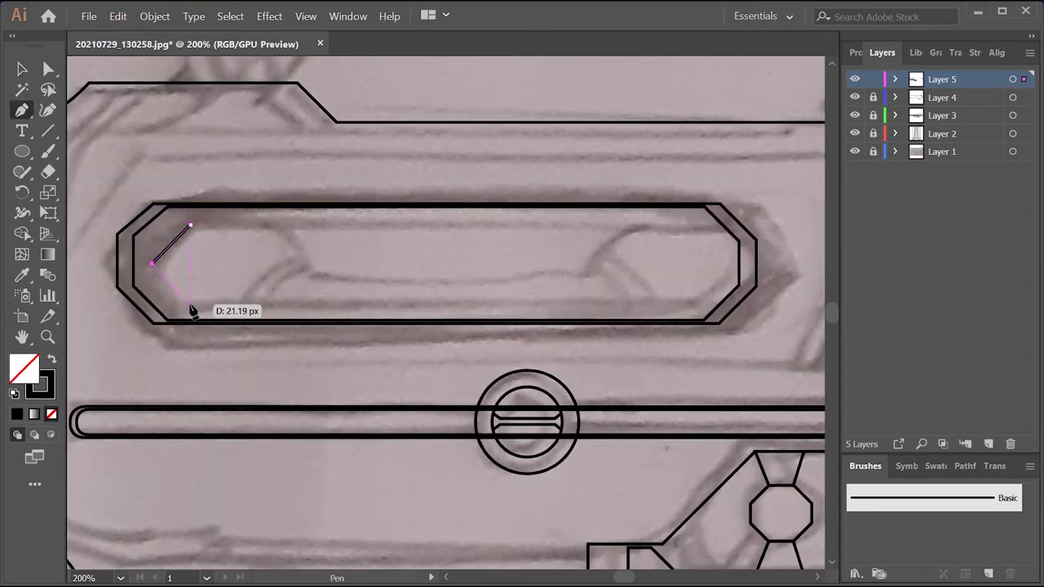
left_click(190, 304)
left_click(691, 305)
left_click(190, 224)
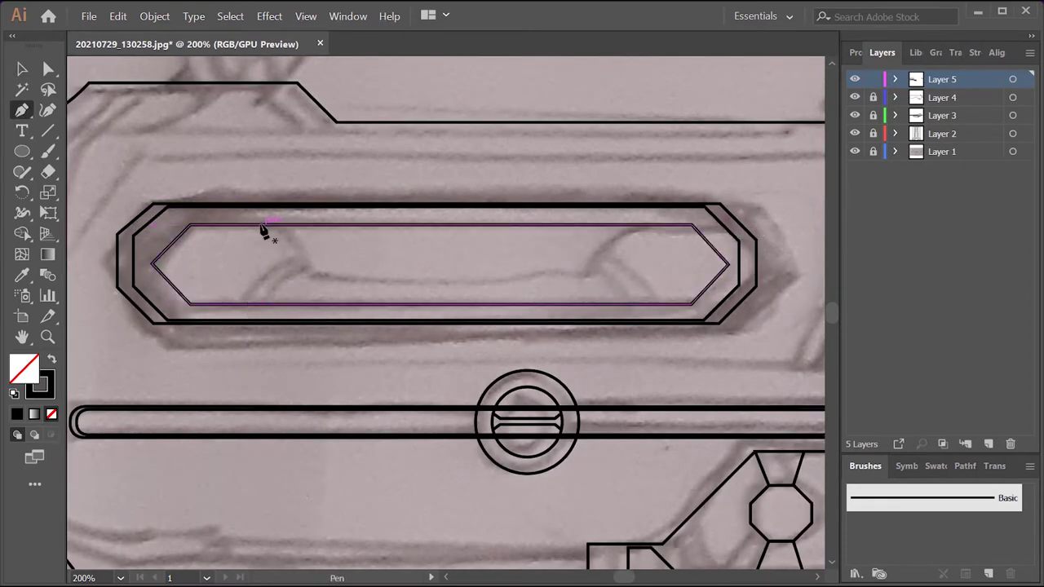
left_click(258, 224)
left_click_drag(313, 275, 314, 273)
left_click_drag(702, 251, 653, 231)
left_click(652, 226)
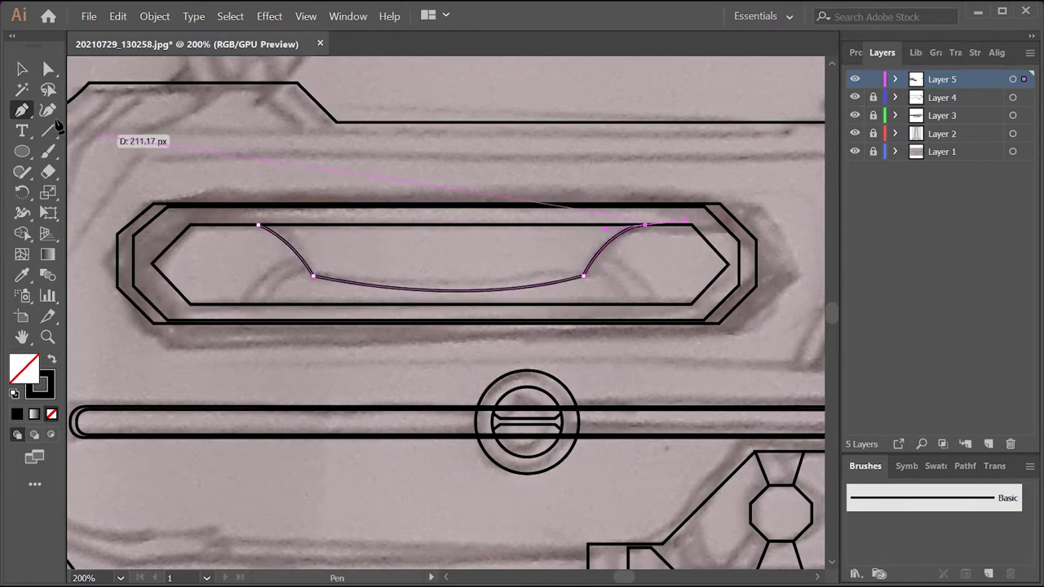
- Draw an arc from the opening's bottom edge and select it with Direct Selection
key("v")
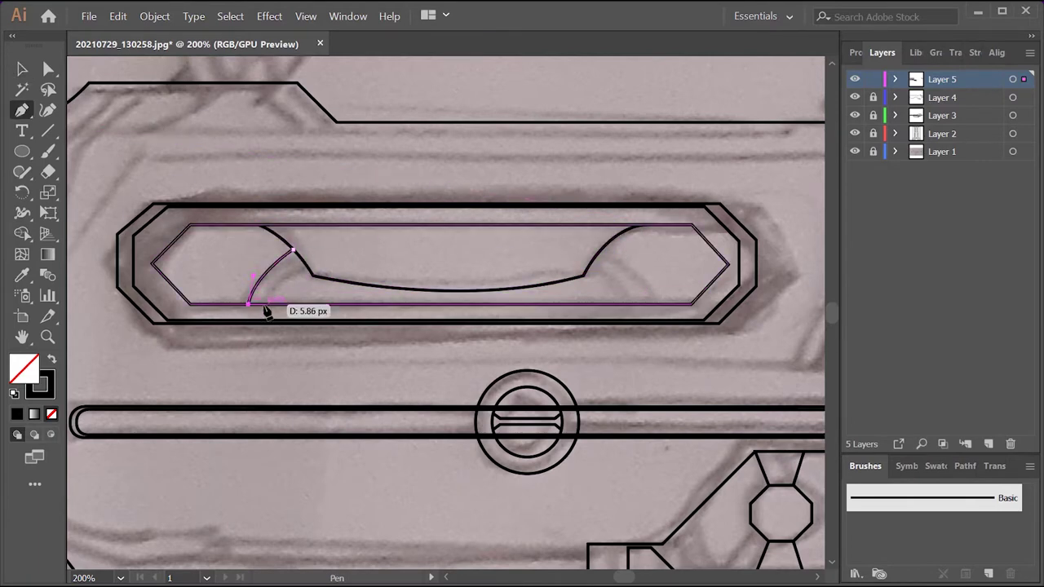
left_click_drag(304, 265, 330, 265)
key("ctrl+equal")
key("ctrl+equal")
key("ctrl+equal")
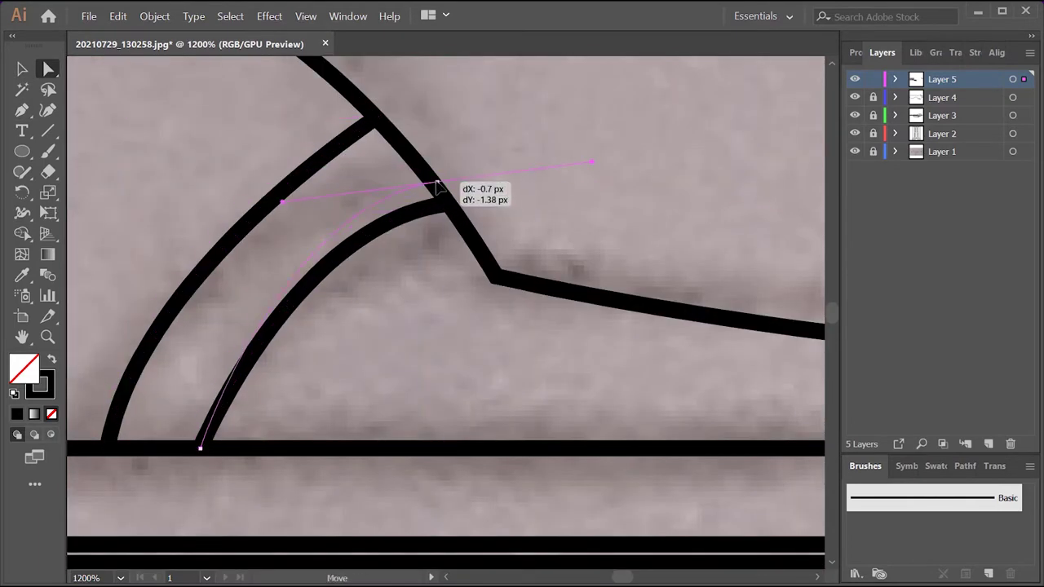
key("Escape")
key("a")
left_click(383, 116)
scroll(373, 244, "up", 3)
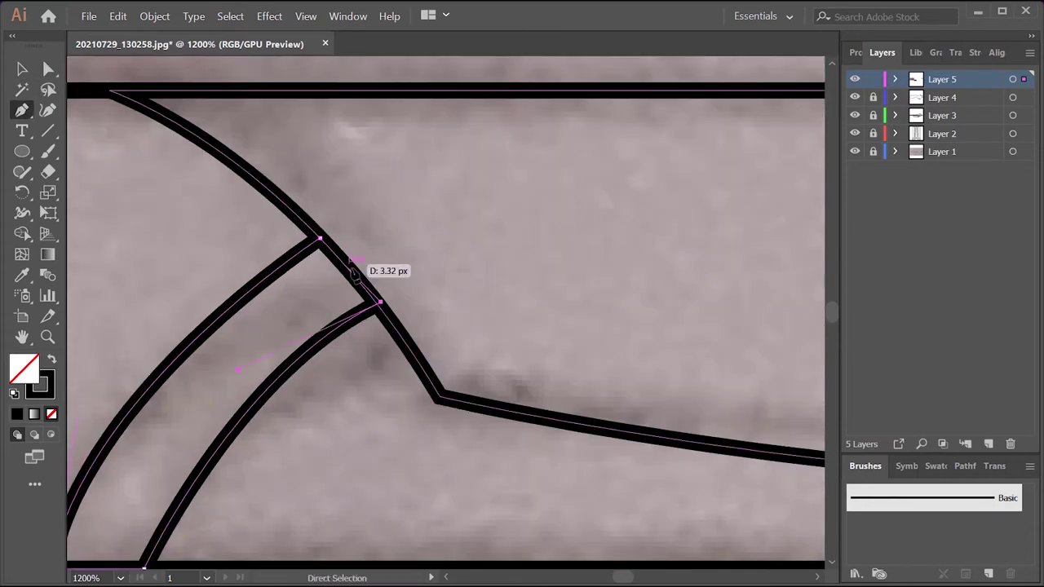
left_click(442, 280)
key("ctrl+minus")
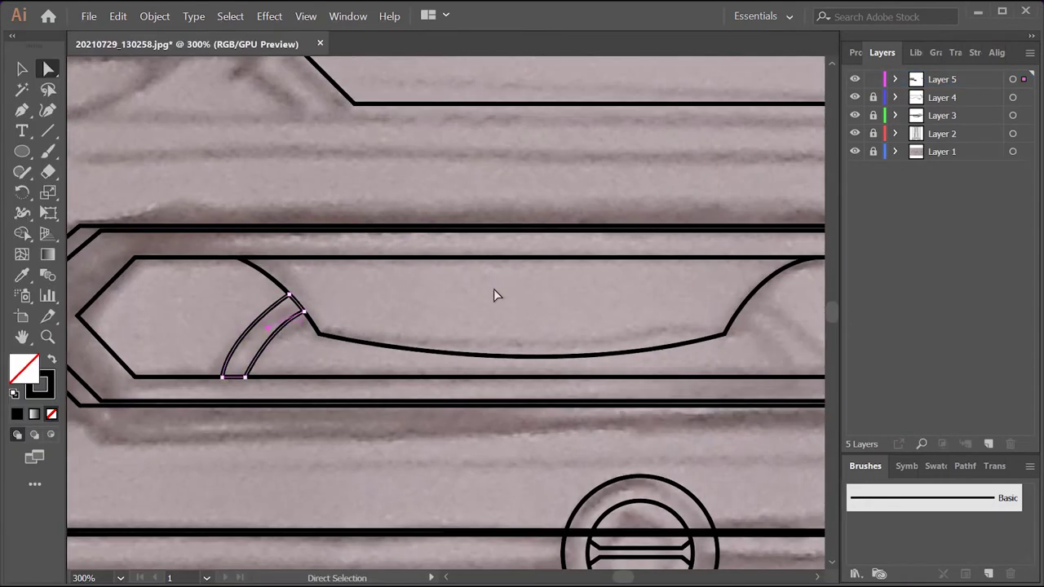
- Reflect a copy of the arcs and move it to the opening's right end
right_click(474, 264)
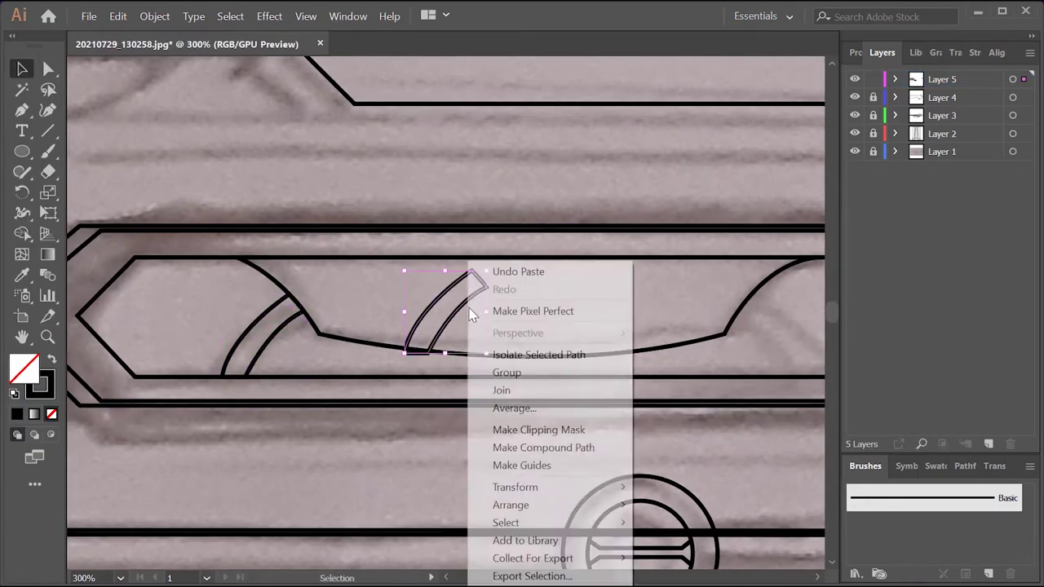
left_click(668, 457)
left_click(459, 410)
left_click_drag(342, 293, 672, 318)
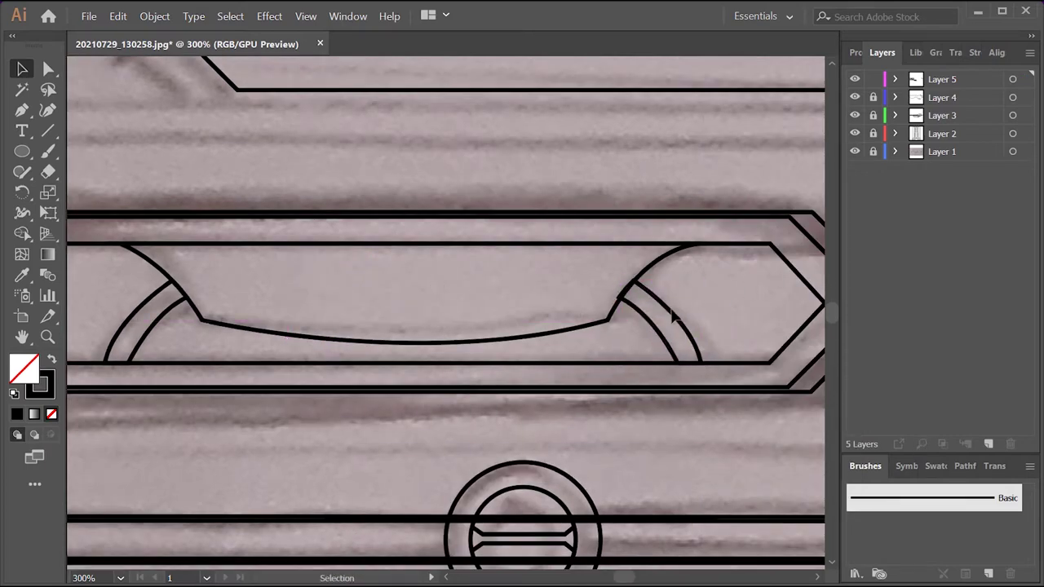
scroll(671, 303, "up", 5)
scroll(457, 359, "down", 4)
left_click(448, 351)
left_click(530, 311)
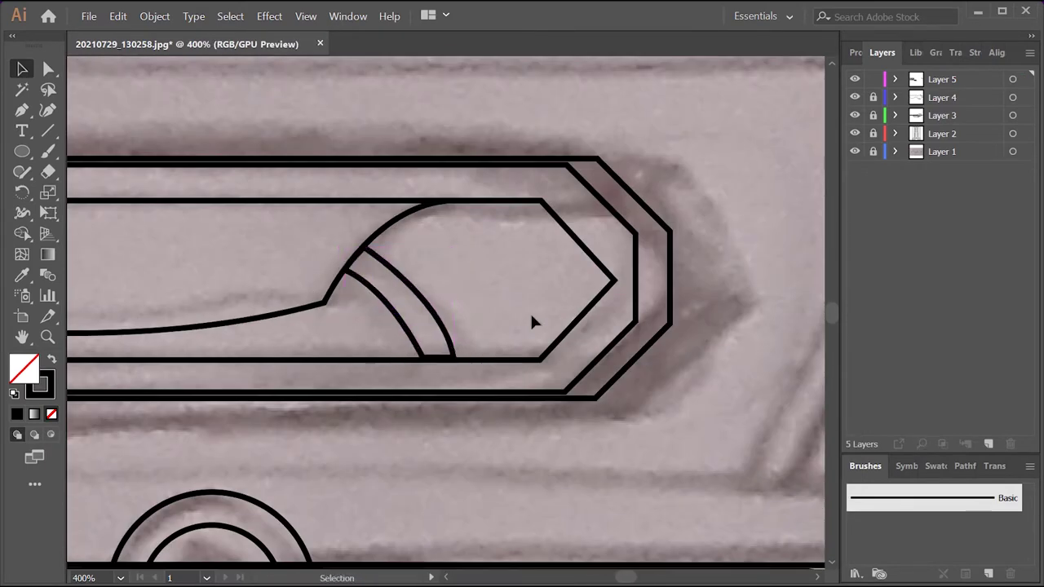
scroll(530, 311, "down", 6)
scroll(425, 277, "up", 1)
scroll(298, 301, "up", 3)
- Close the angled panel outline at the body's top corner
key("p")
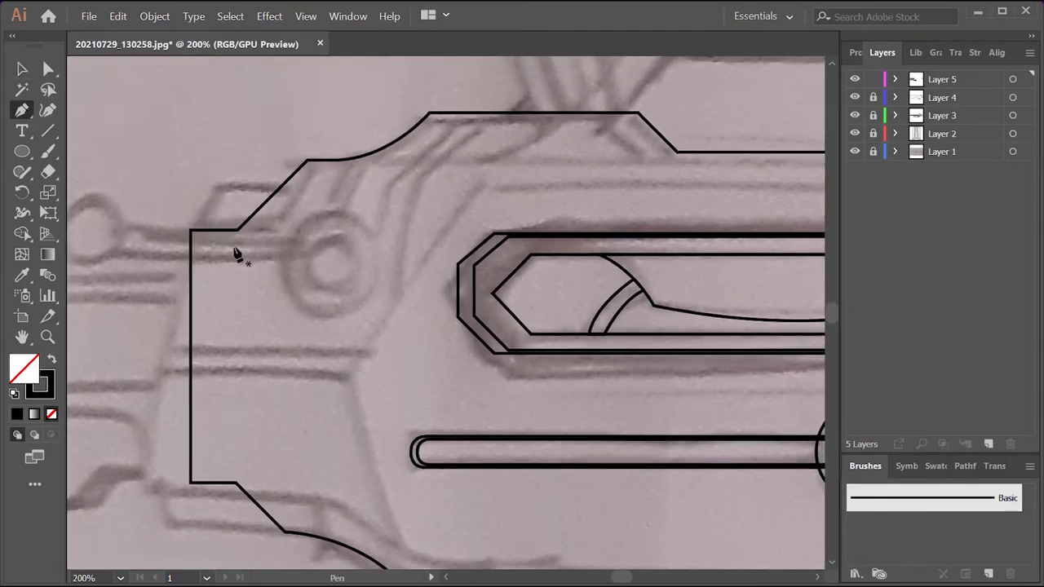
left_click(428, 113)
left_click(190, 263)
key("v")
scroll(352, 250, "down", 3)
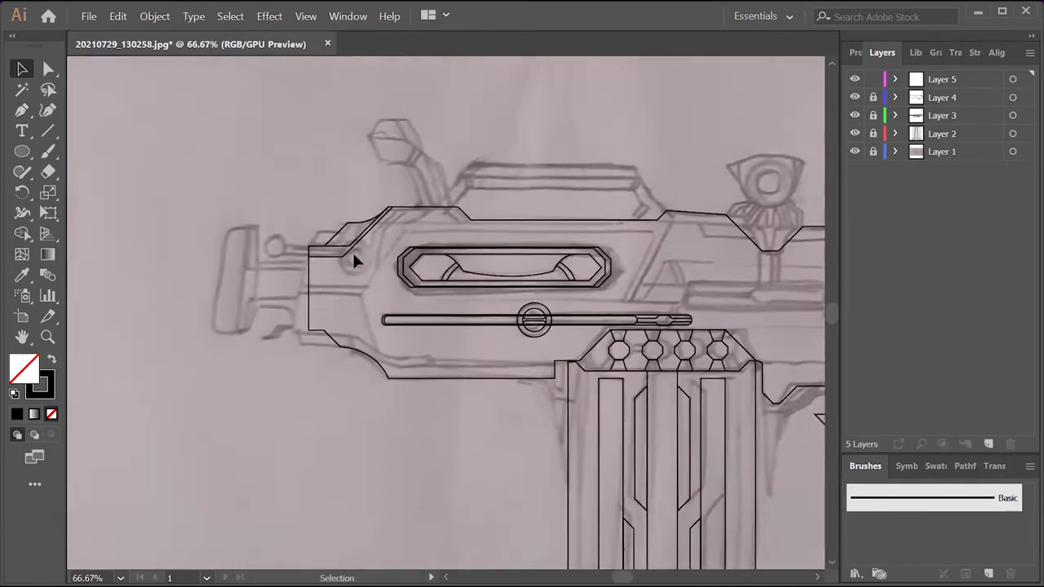
scroll(342, 350, "down", 3)
scroll(460, 326, "up", 4)
scroll(249, 282, "up", 3)
- Close the next trigger-guard panel path at its top anchor
key("p")
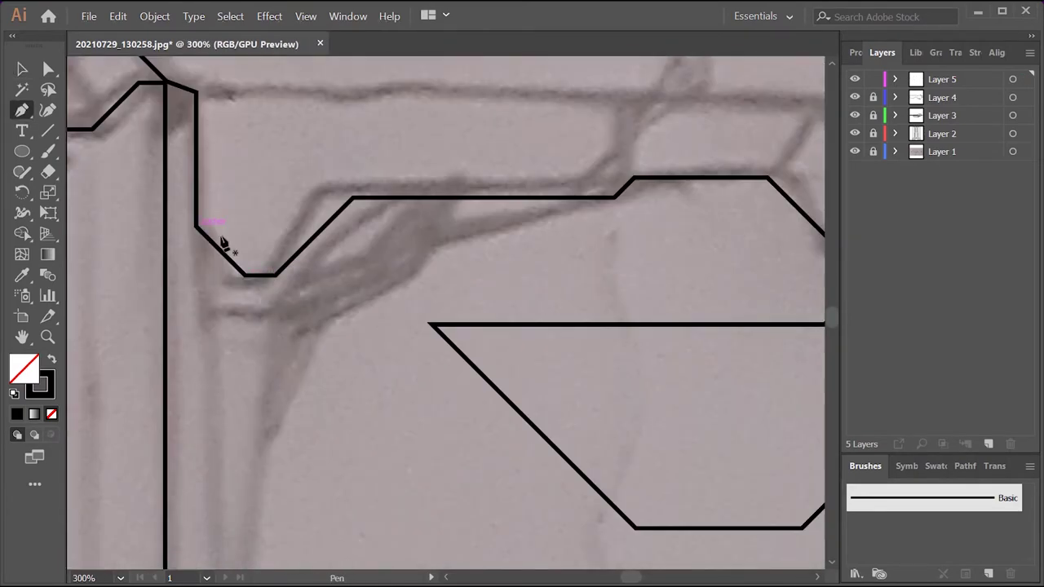
left_click(369, 196)
key("v")
scroll(489, 289, "down", 2)
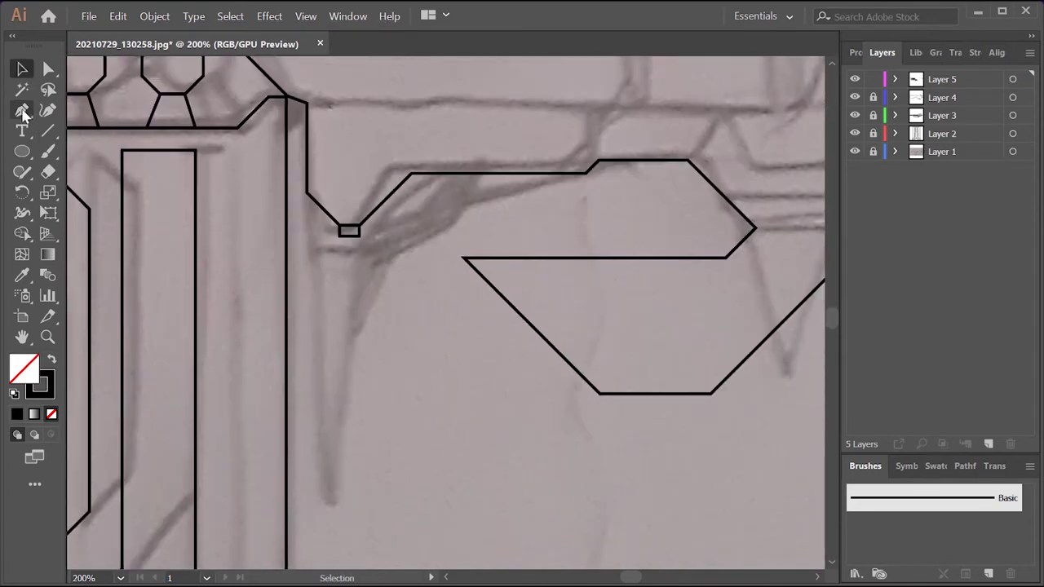
key("v")
scroll(343, 248, "up", 5)
scroll(296, 412, "down", 4)
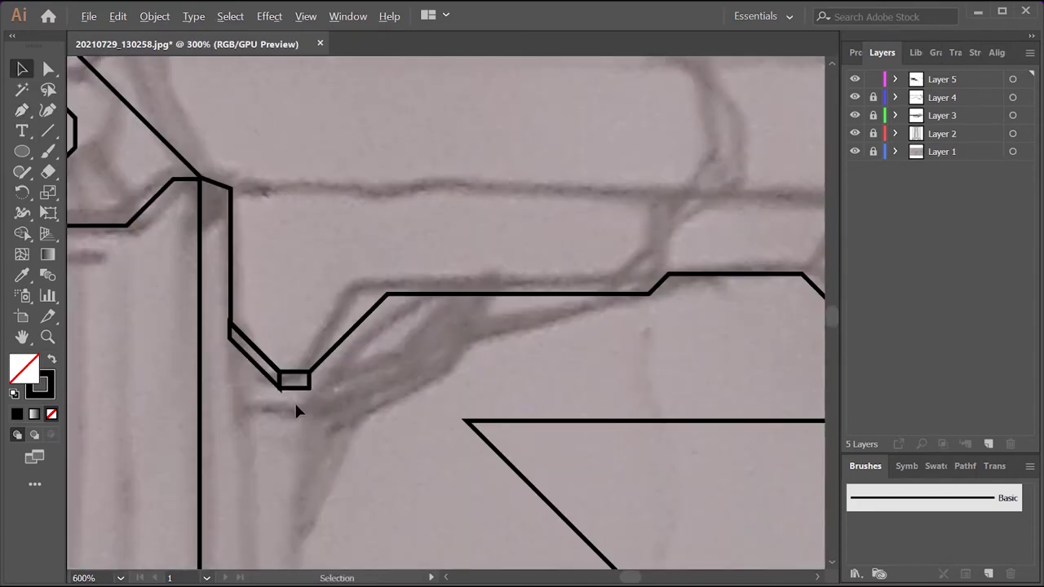
- Trace a new angled brace outline at the trigger-guard joint
left_click(21, 114)
scroll(396, 225, "down", 2)
scroll(396, 226, "down", 1)
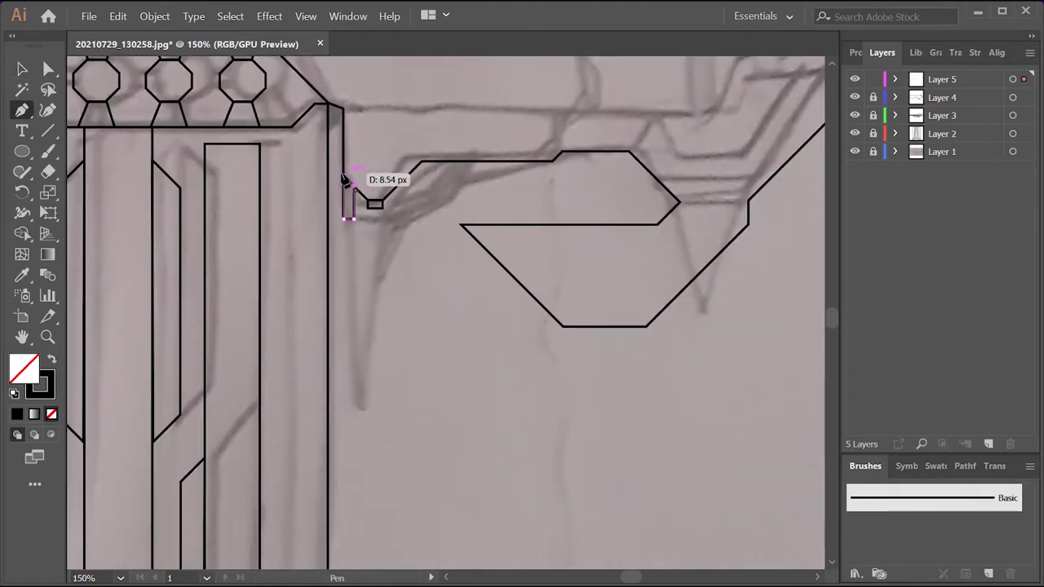
left_click(352, 221)
left_click(343, 436)
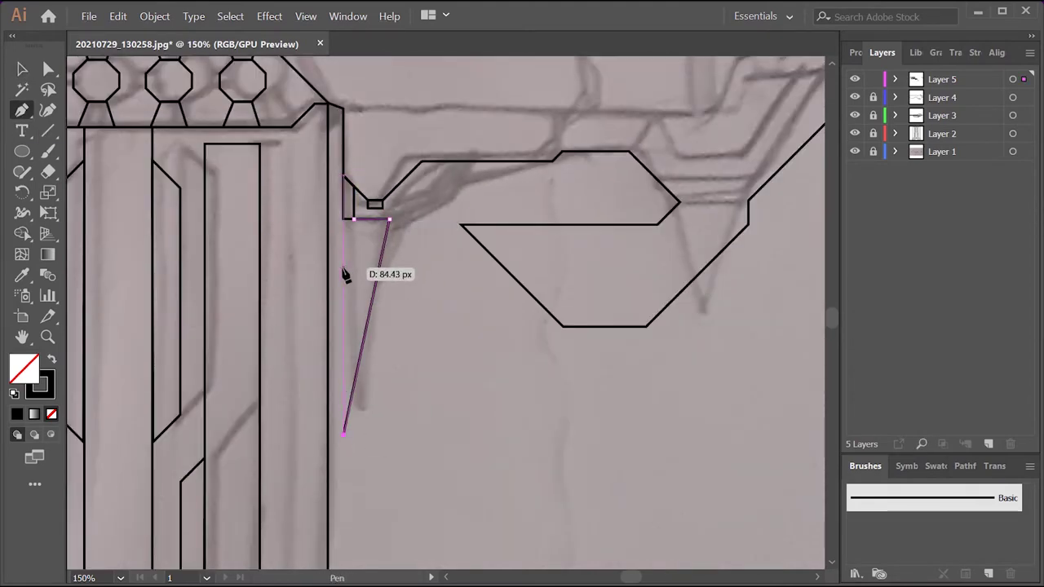
left_click(343, 269)
scroll(351, 368, "up", 2)
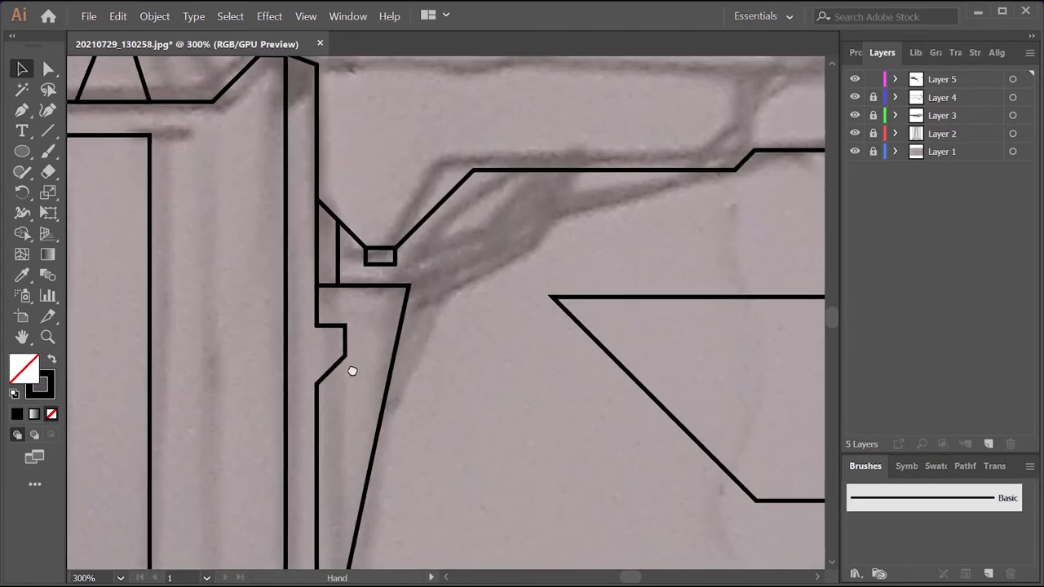
scroll(318, 334, "right", 3)
left_click(472, 228)
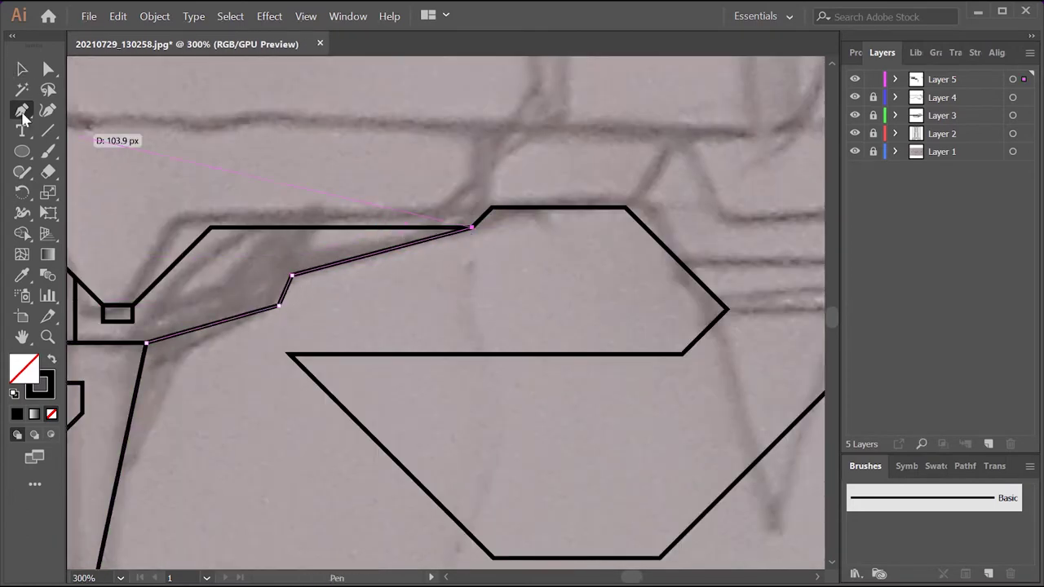
scroll(84, 122, "left", 3)
scroll(84, 122, "down", 1)
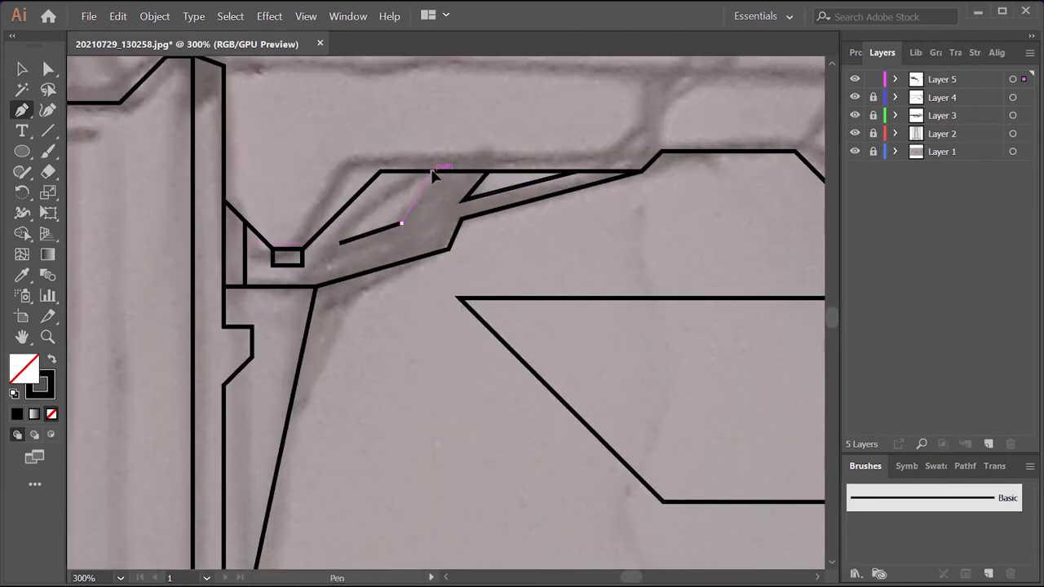
- Review the joint at different zooms, then start the notch outline on the grip edge
key("v")
scroll(366, 140, "up", 2)
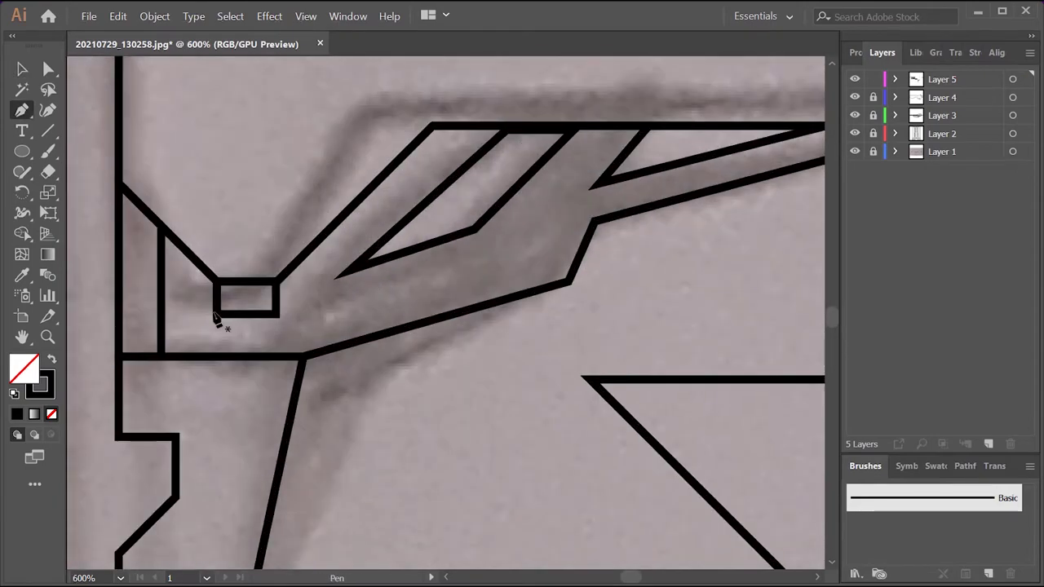
key("v")
scroll(384, 315, "down", 5)
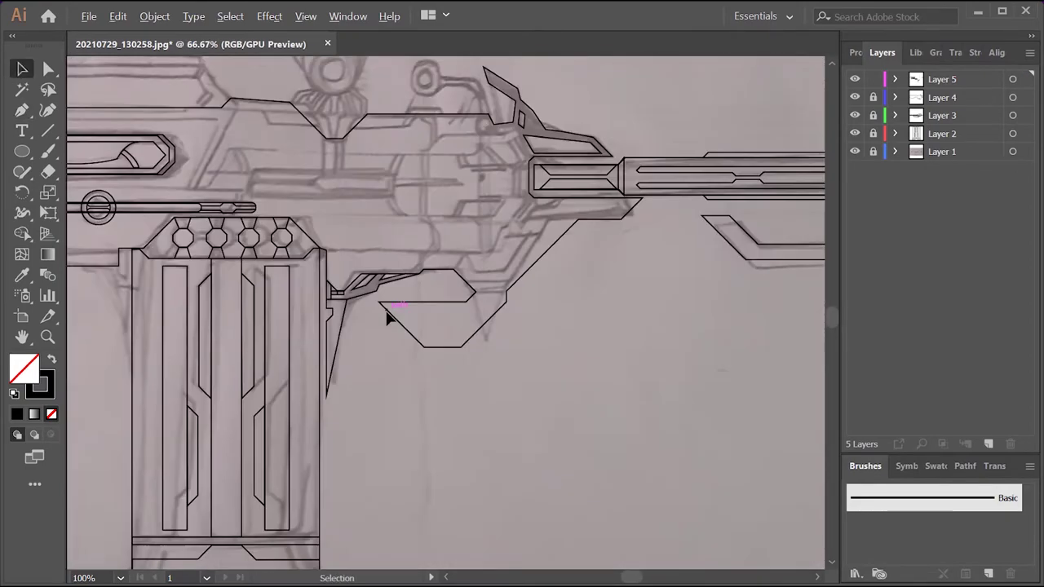
scroll(384, 315, "up", 4)
left_click(22, 110)
left_click(298, 259)
scroll(274, 333, "down", 3)
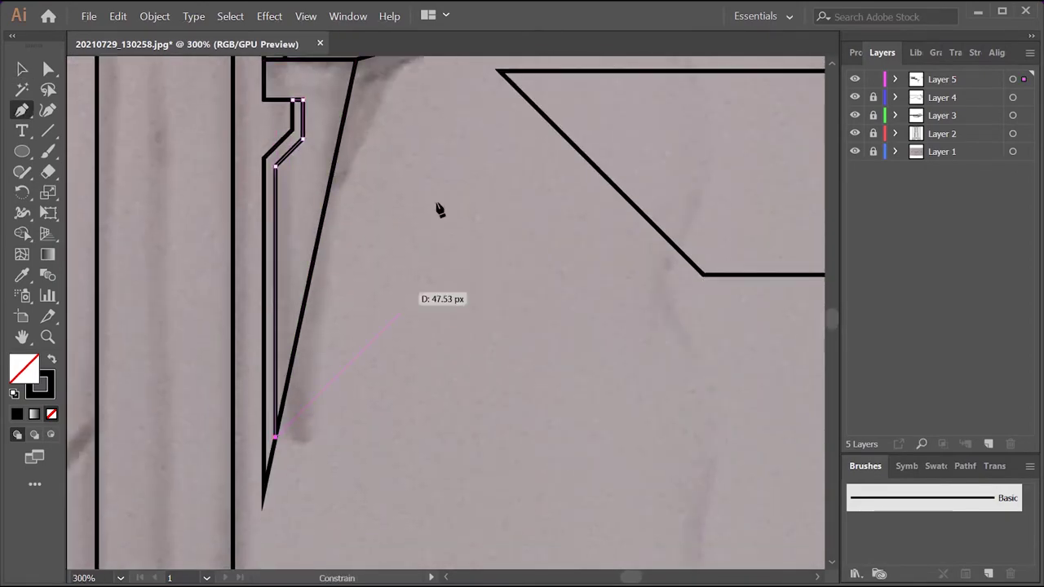
key("v")
scroll(473, 334, "down", 5)
scroll(247, 302, "up", 4)
- Trace the slim notch strip up along the grip edge
key("p")
left_click(245, 370)
left_click(257, 364)
left_click(307, 238)
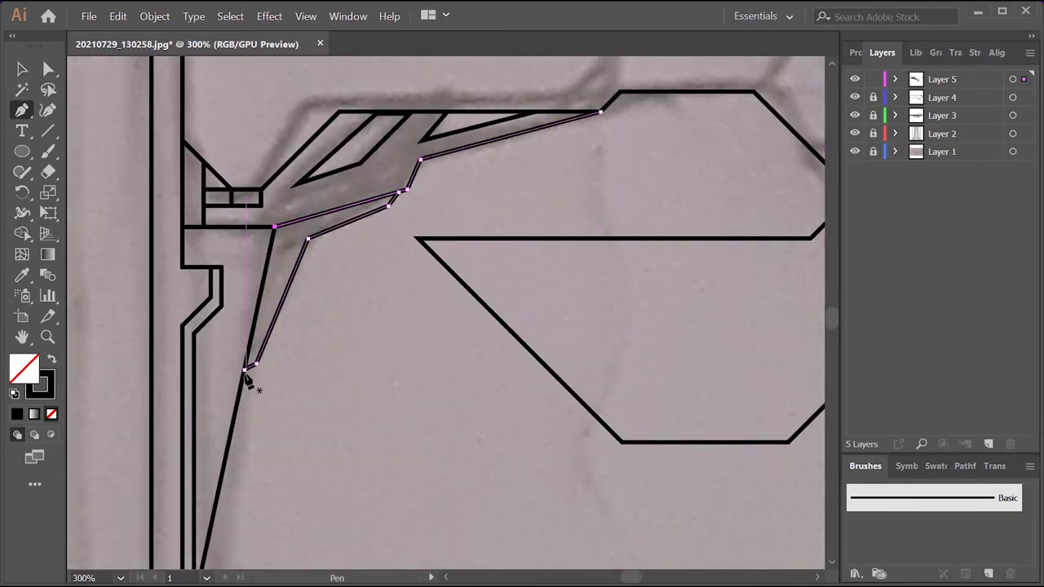
key("v")
scroll(388, 481, "down", 1)
scroll(429, 399, "down", 1)
scroll(277, 381, "left", 5)
- Pen-trace the ledge outline under the body
key("p")
left_click(264, 241)
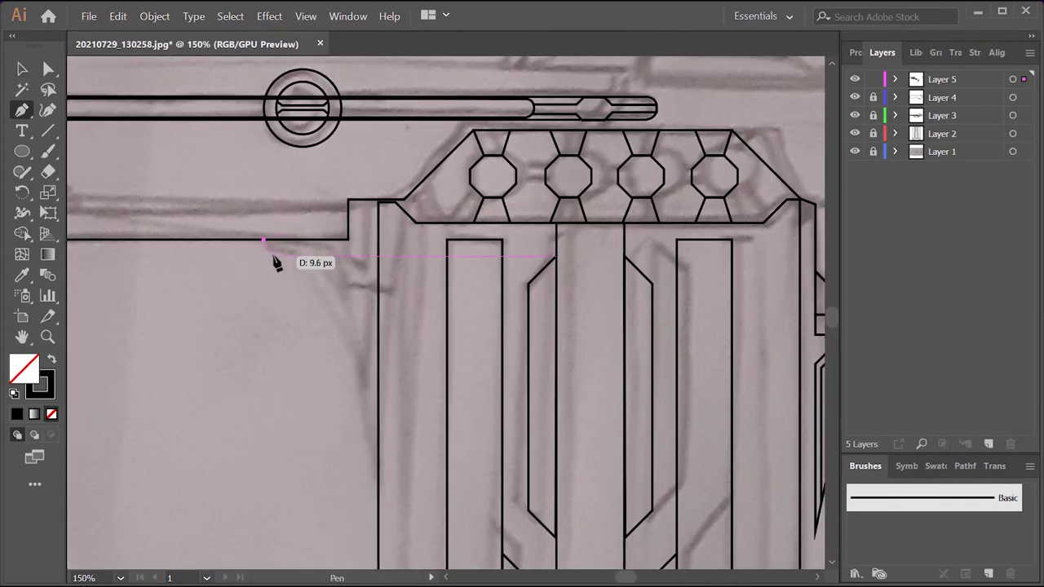
left_click(349, 199)
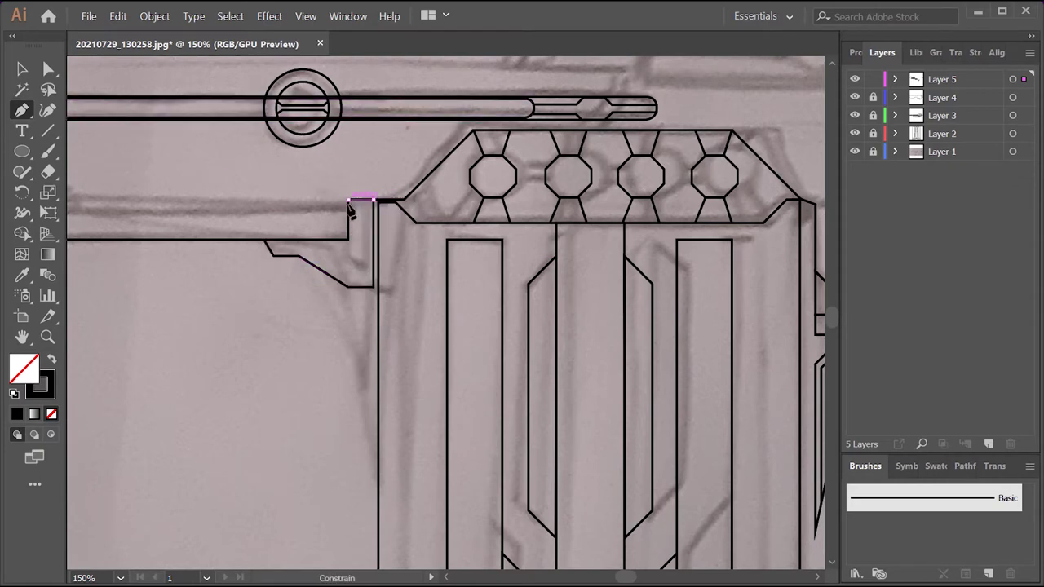
left_click(339, 335, "ctrl")
scroll(354, 303, "up", 2)
left_click(349, 279)
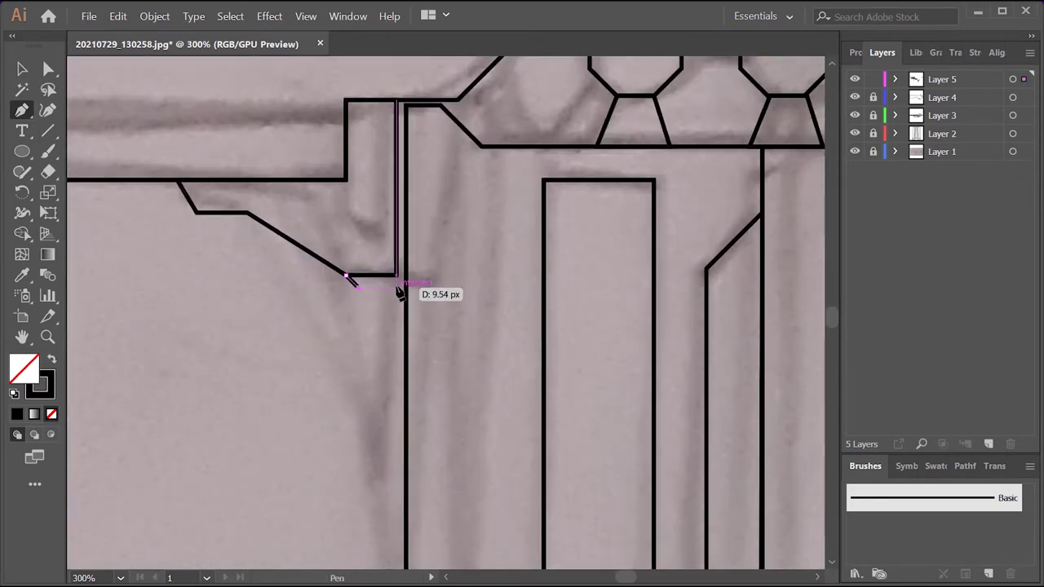
left_click(401, 296)
- Trace the angled bracket with stepped points beside the magazine's left edge
key("v")
scroll(260, 363, "down", 1)
scroll(260, 362, "down", 1)
key("p")
left_click(336, 259)
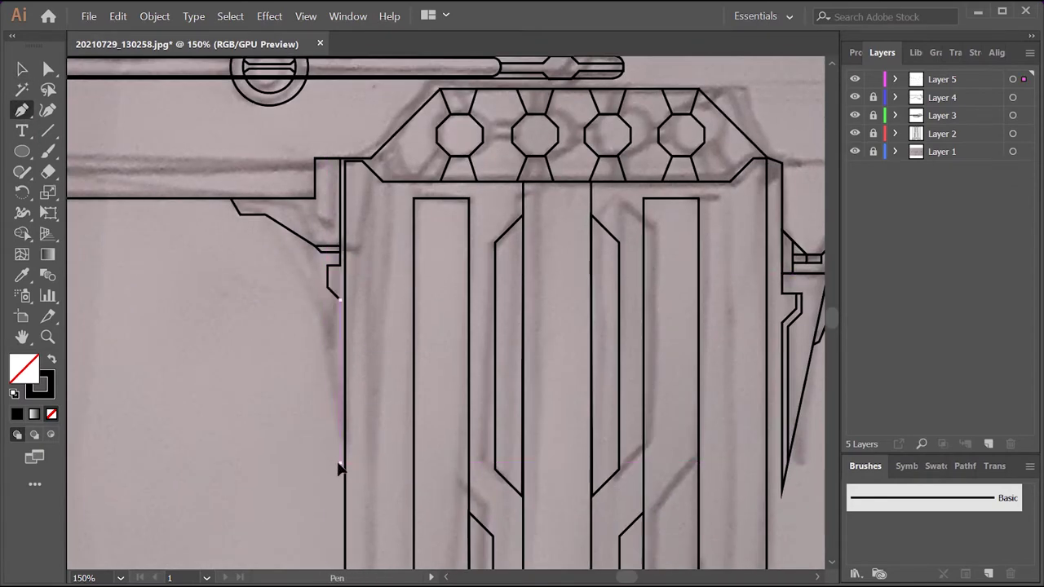
left_click(299, 283)
left_click(253, 215)
left_click(265, 215)
left_click(315, 245)
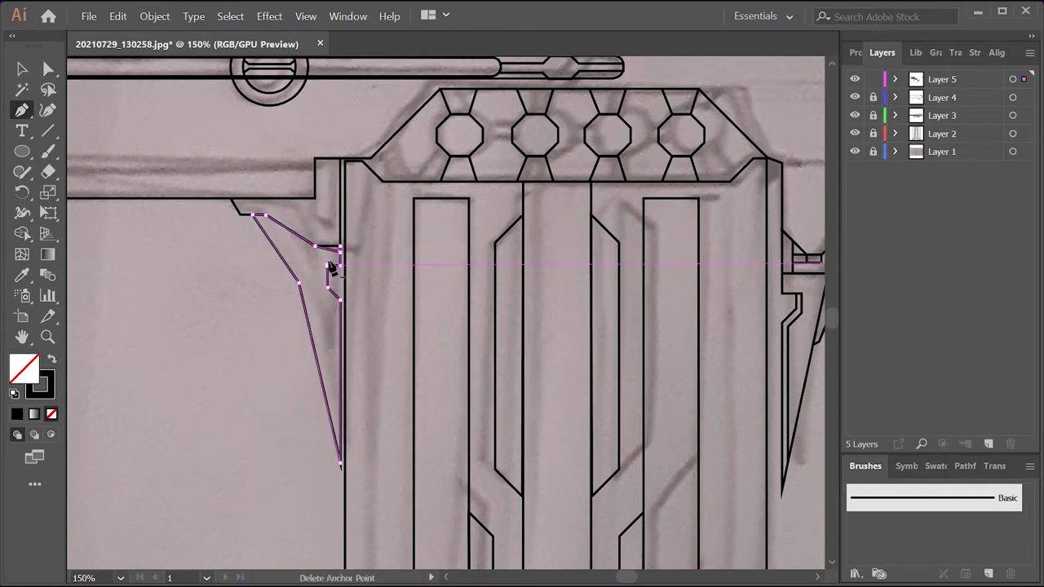
left_click(68, 134, "ctrl")
- Zoom in on the small step by the magazine, then out to view the whole gun
key("v")
scroll(273, 309, "up", 2)
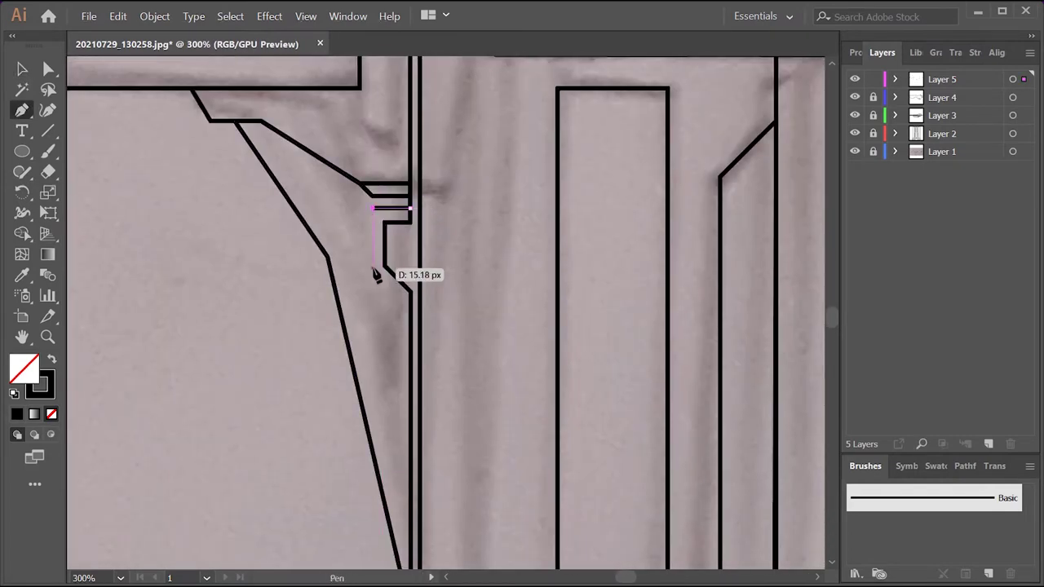
key("v")
scroll(256, 363, "down", 2)
key("p")
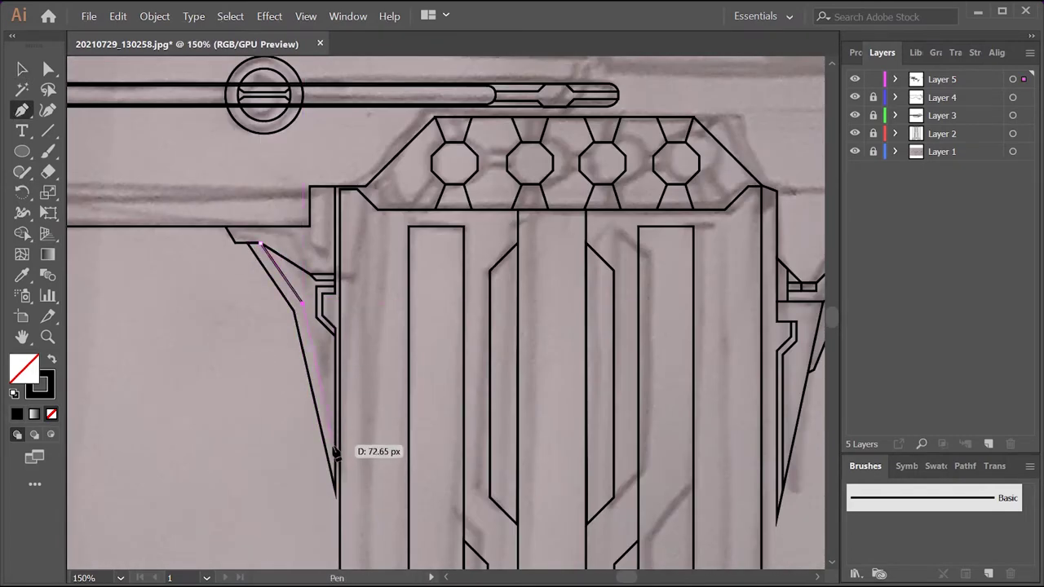
key("v")
scroll(334, 452, "down", 3)
scroll(559, 350, "up", 3)
scroll(513, 263, "up", 1)
- Draw the first stepped stripe inside the pointed shape under the body
key("p")
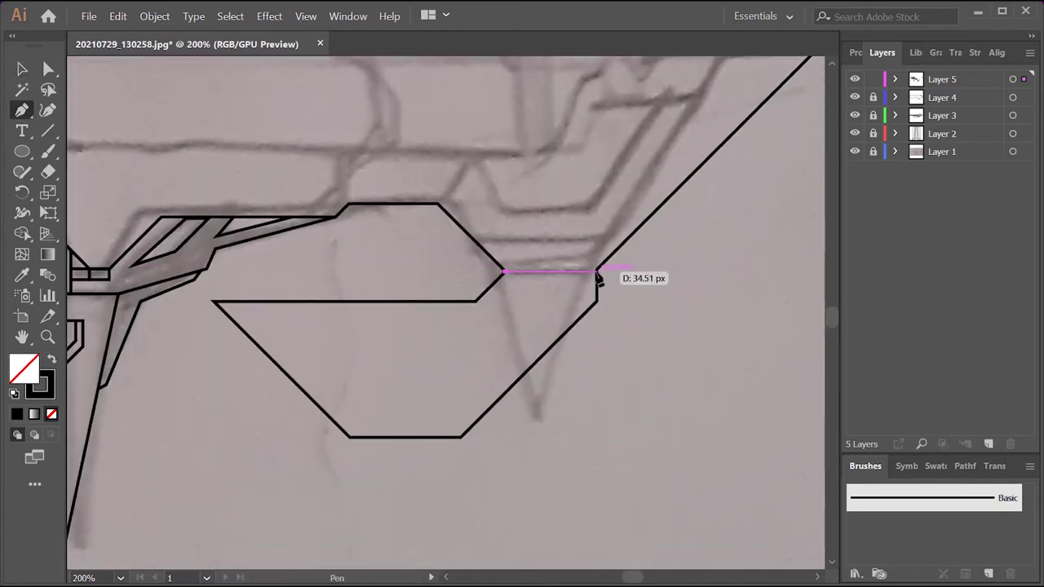
left_click(479, 301)
scroll(221, 160, "down", 2)
left_click(291, 269)
left_click(476, 268)
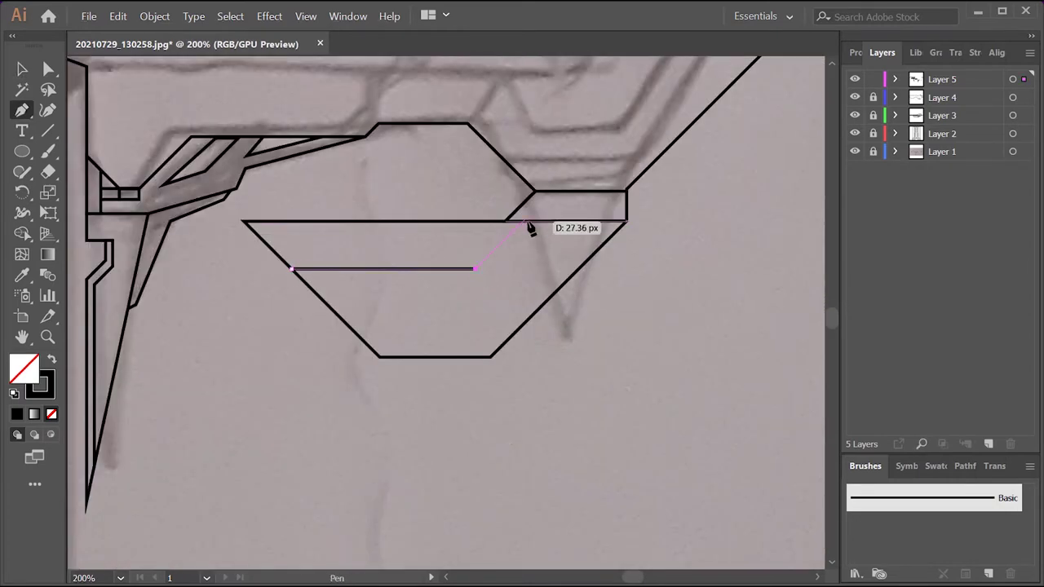
left_click(522, 222)
left_click(593, 222)
key("Escape")
- Add the remaining stepped stripes so the lower shape holds three nested bands
left_click(332, 309)
left_click(459, 309)
left_click(531, 237)
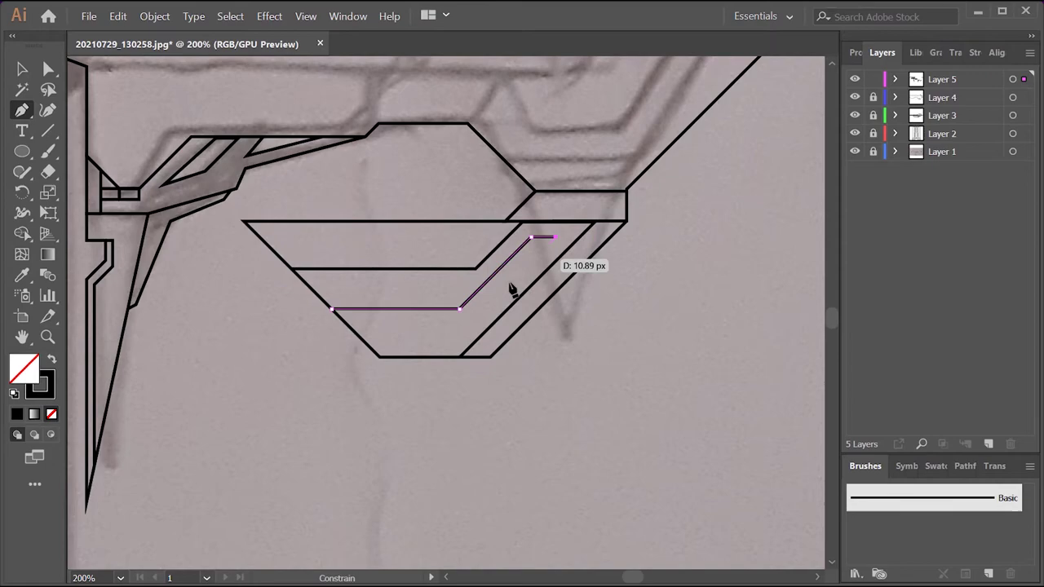
left_click(366, 343)
key("v")
scroll(354, 429, "down", 3)
scroll(354, 429, "up", 3)
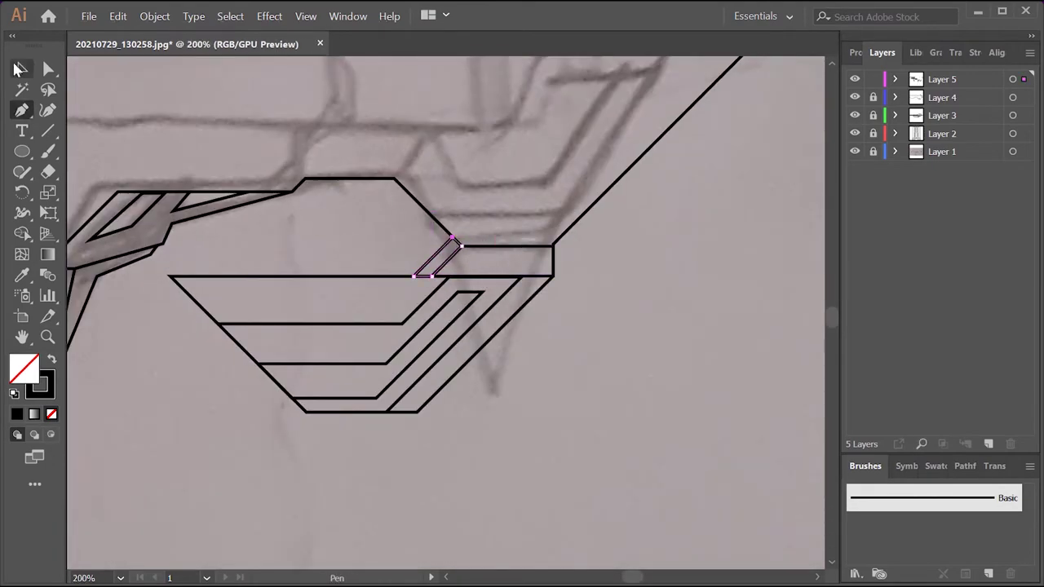
- Add the small slanted hatch strip along the top of the barrel block
left_click(20, 69)
left_click(406, 326)
scroll(398, 298, "down", 3)
scroll(330, 256, "up", 3)
key("p")
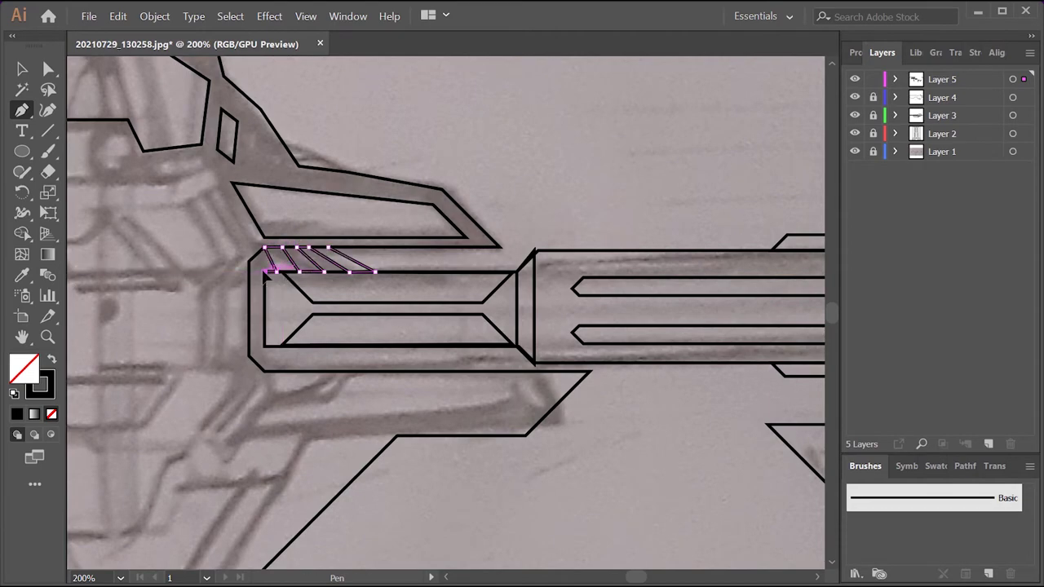
- Trace the slanted hatch shape on the rear barrel block
scroll(254, 244, "up", 3)
left_click(252, 298)
left_click(252, 236)
left_click(552, 236)
key("v")
scroll(331, 282, "down", 3)
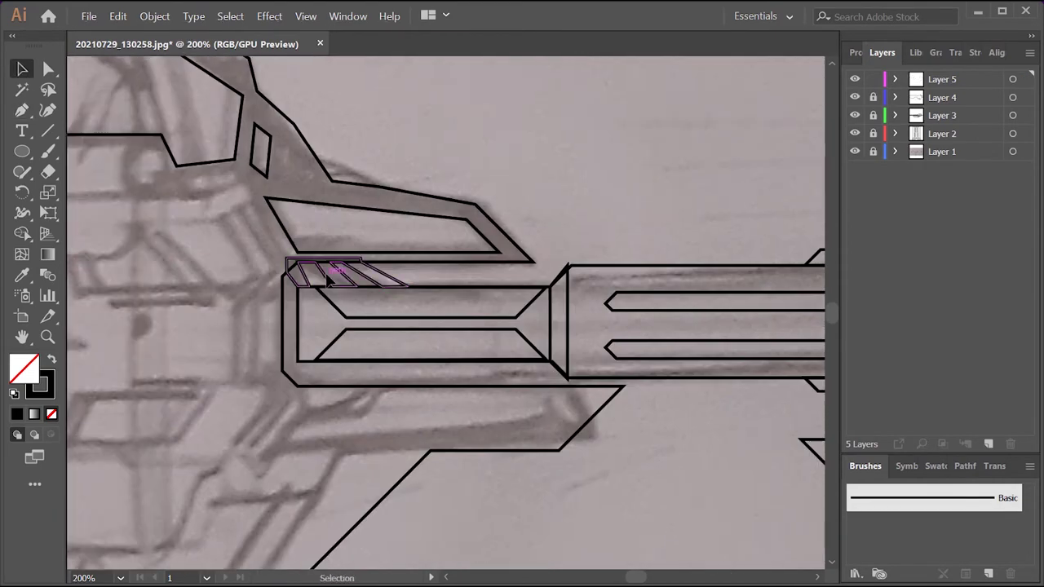
- Make the hatch shape's stroke black and start matching hatch marks at the block's lower corner
left_click(655, 303)
left_click(403, 420)
key("p")
scroll(308, 325, "up", 3)
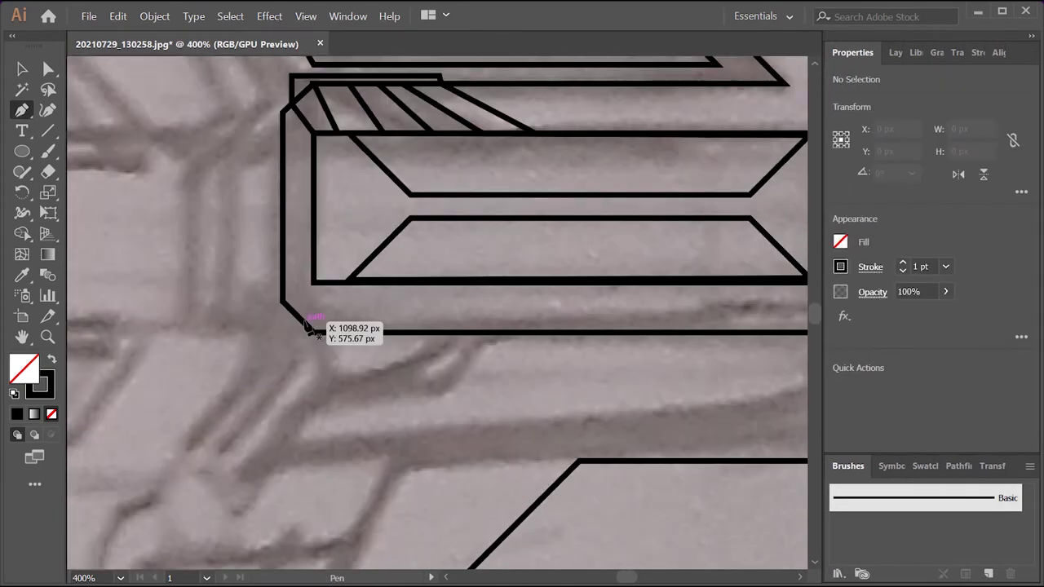
left_click(306, 322)
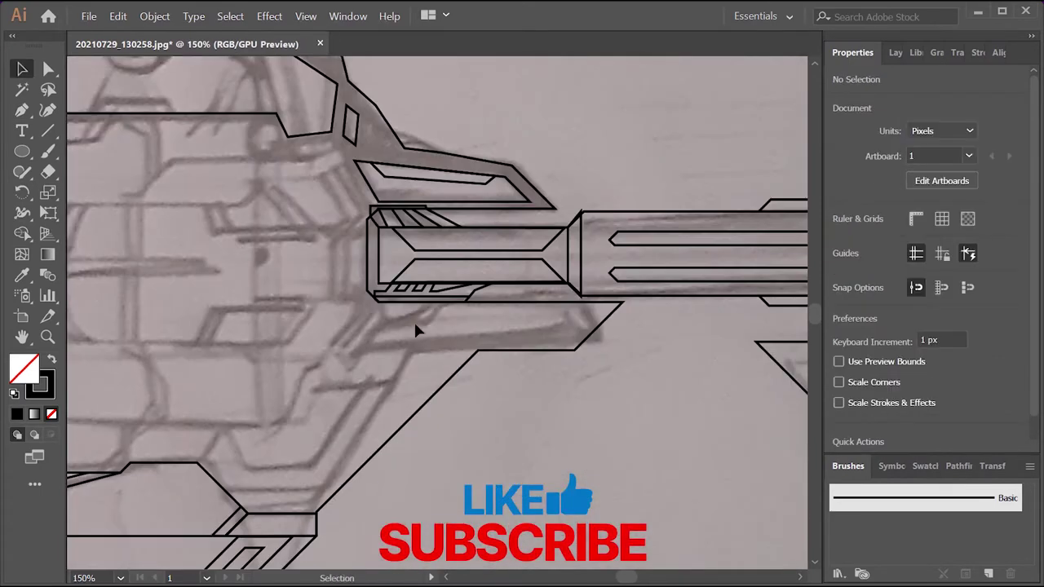
- Outline the angled fin below the barrel
key("p")
left_click(568, 303)
left_click(560, 323)
left_click(373, 344)
left_click(362, 356)
left_click(478, 351)
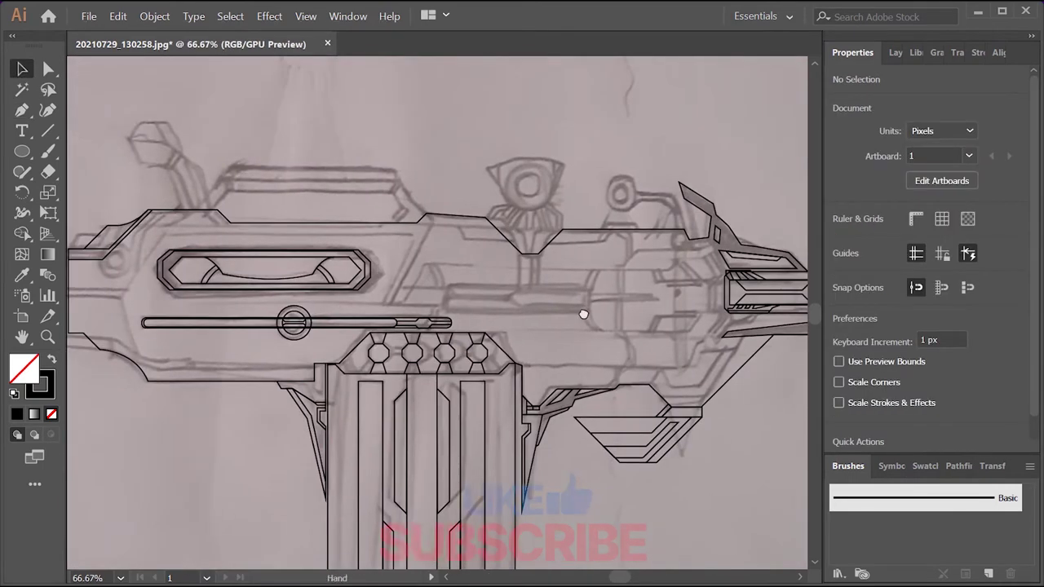
- Draw the long rail along the upper body and inspect its outline
key("p")
left_click(370, 262)
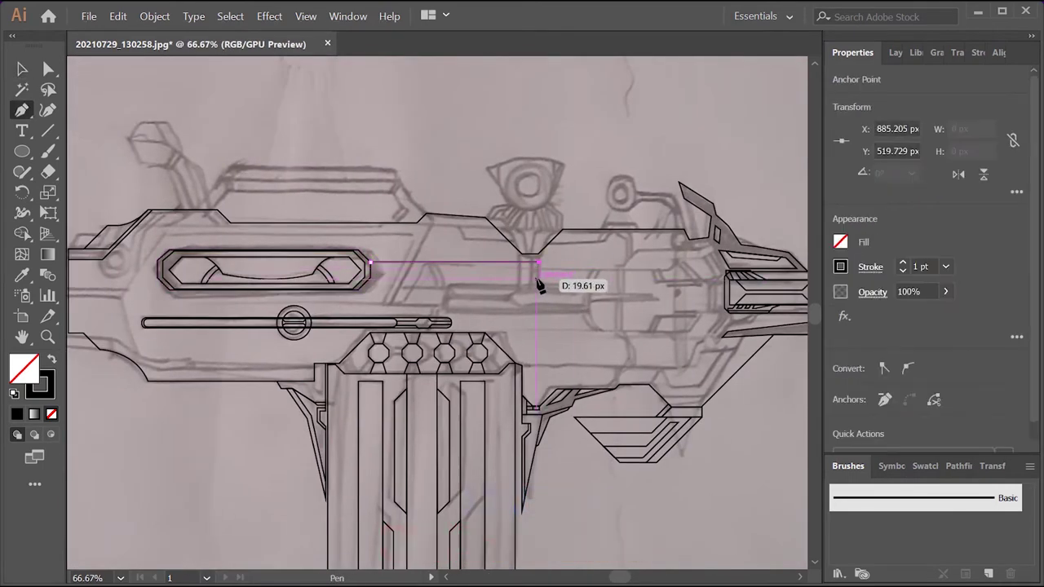
left_click(537, 279)
key("v")
left_click(158, 138)
key("ctrl+plus")
key("ctrl+plus")
key("ctrl+plus")
key("ctrl+plus")
left_click(593, 267)
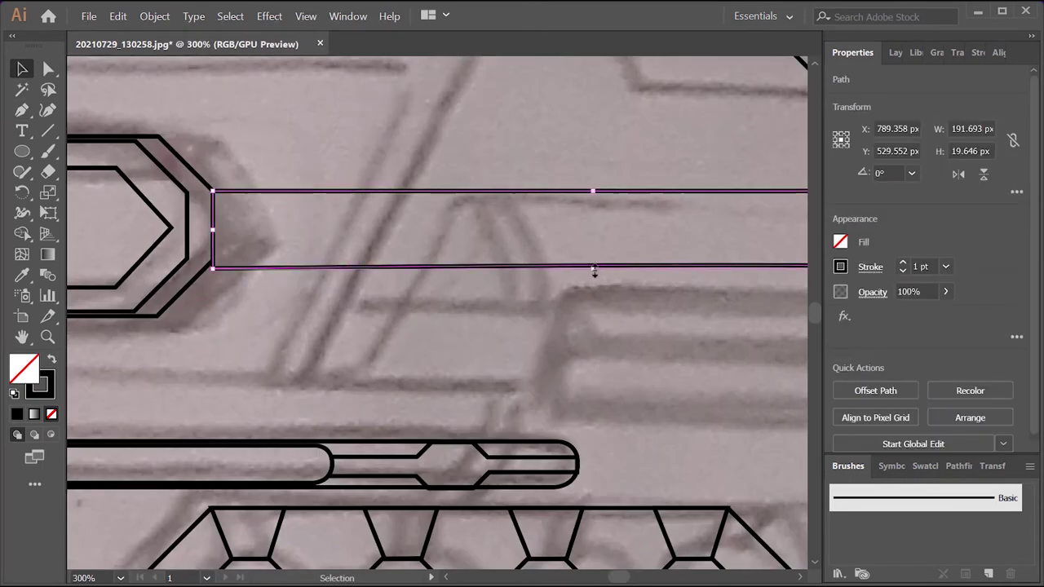
key("ctrl+1")
key("p")
left_click(315, 299)
left_click(554, 298)
- Draw the pointed connector shape behind the rear barrel block
key("ctrl+minus")
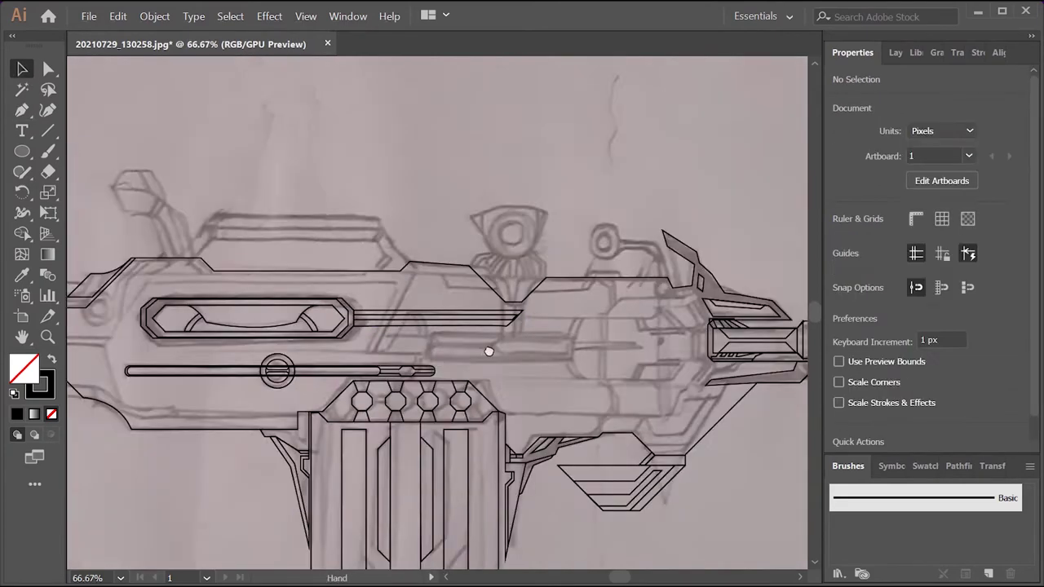
left_click_drag(488, 351, 676, 360)
key("ctrl+plus")
key("ctrl+plus")
key("p")
left_click_drag(542, 317, 537, 326)
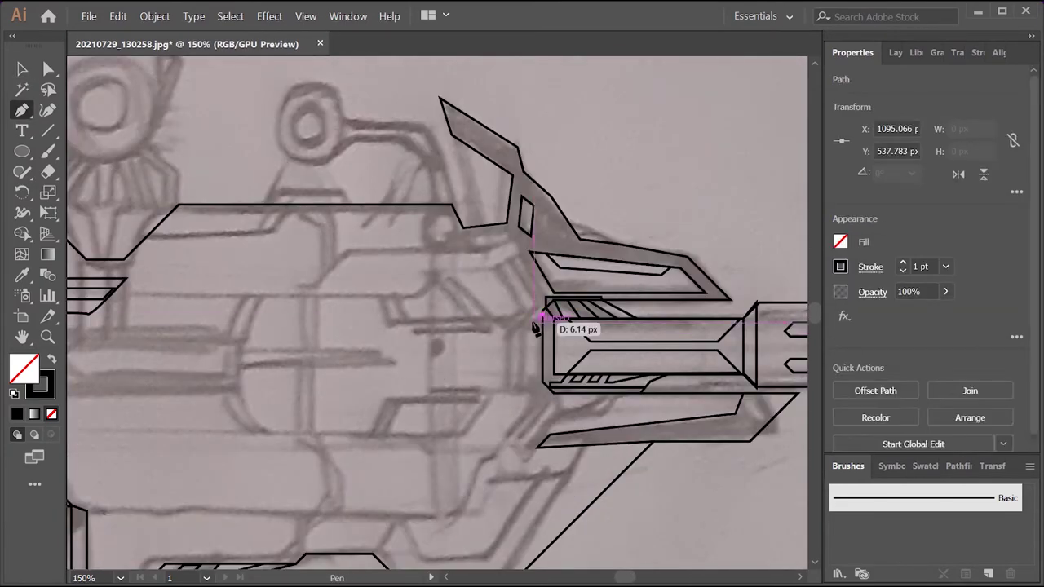
left_click(385, 323)
left_click(369, 339)
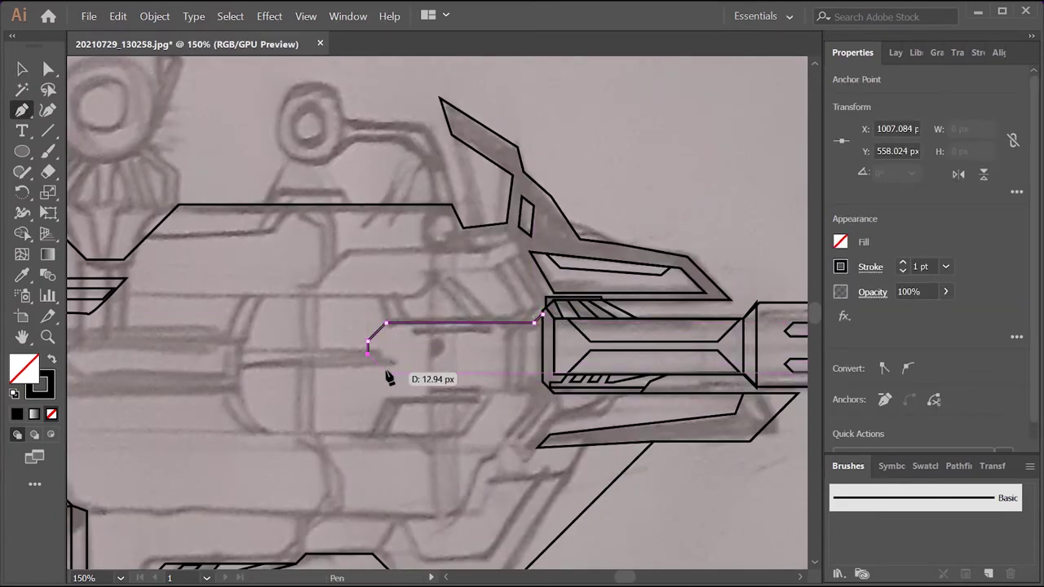
left_click(384, 372)
left_click(532, 373)
left_click(542, 317)
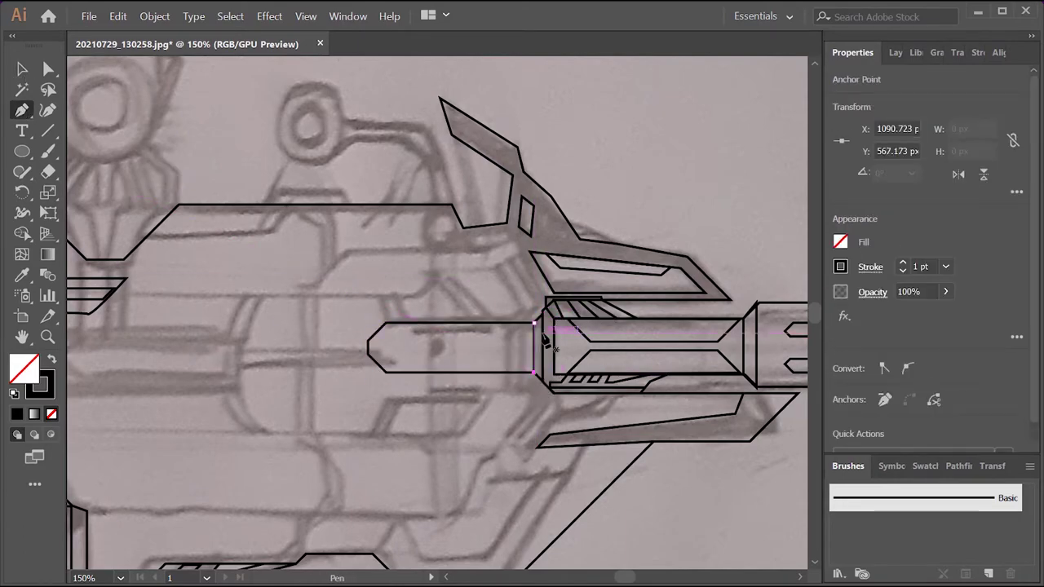
- Add a short edge at the barrel block, then zoom out to the whole artboard
left_click(419, 338, "ctrl")
left_click(532, 330)
left_click(372, 346)
key("v")
key("ctrl+minus")
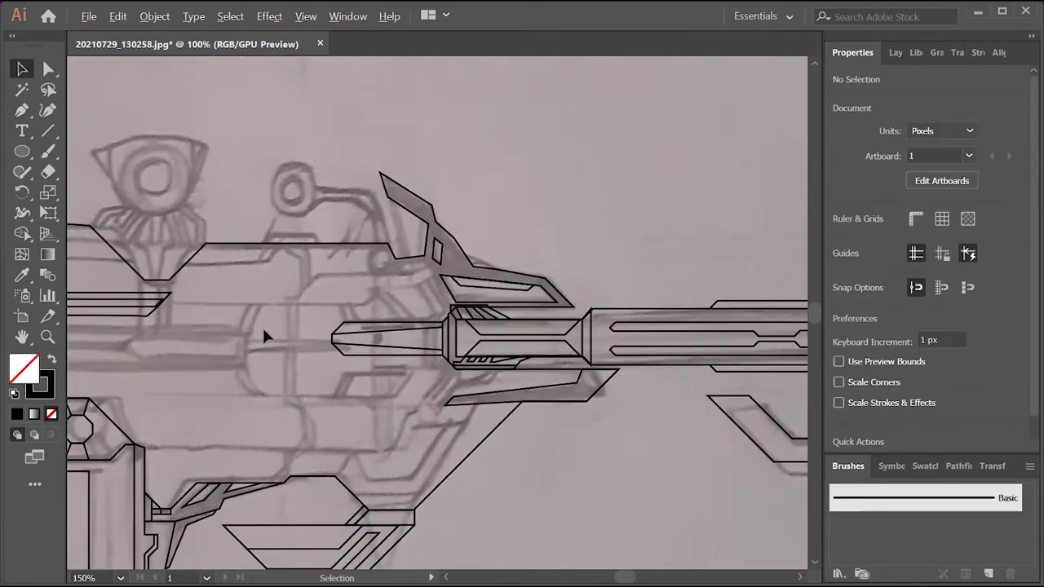
key("ctrl+minus")
key("ctrl+0")
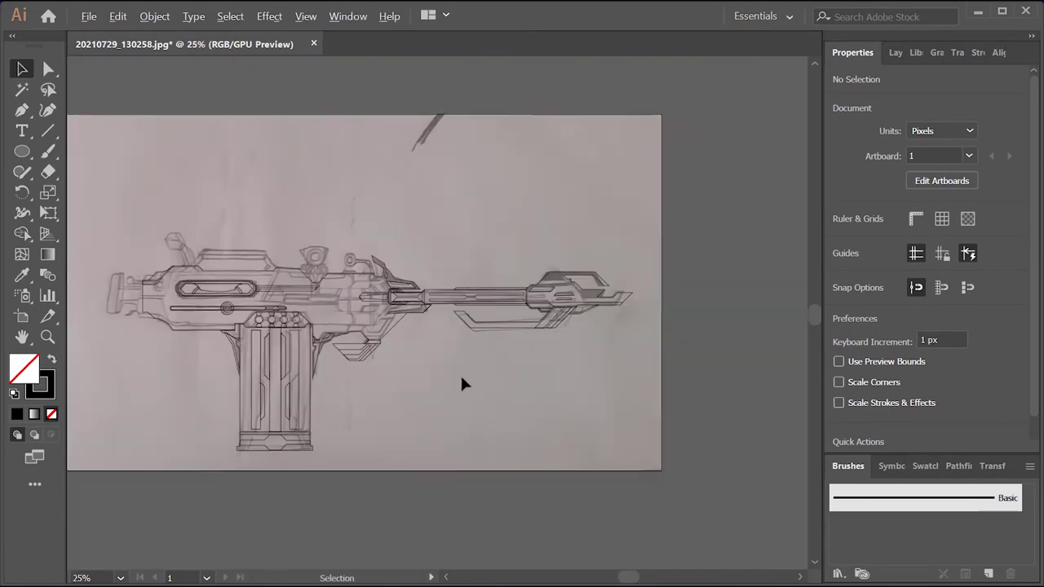
- Hide and reshow Layer 1 in the Layers panel to check the line-art
left_click(895, 52)
left_click(855, 152)
left_click(855, 152)
scroll(264, 361, "up", 3)
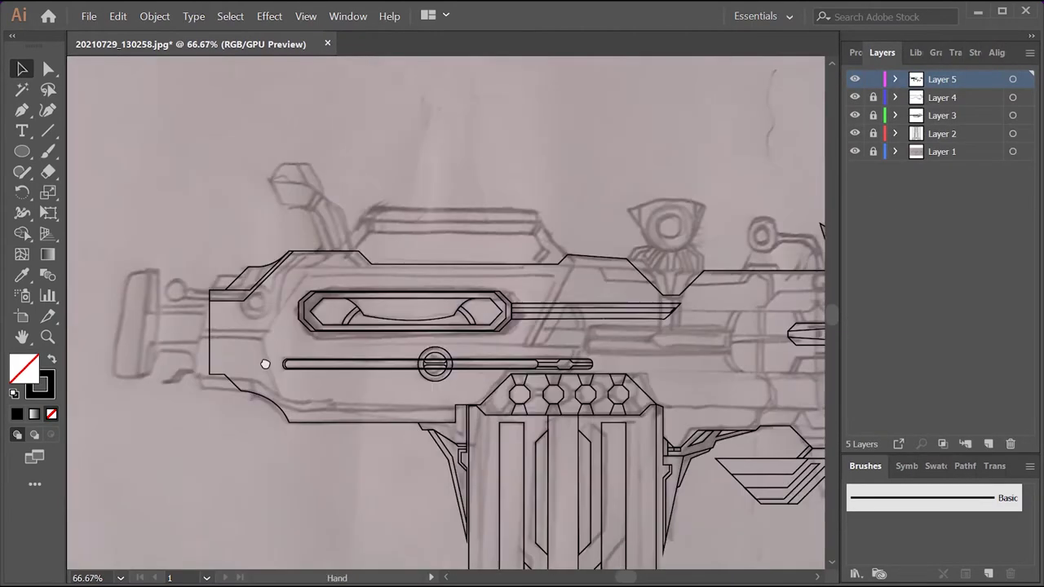
scroll(419, 408, "down", 1)
scroll(265, 359, "up", 2)
- Trace the raised sight outline above the body
scroll(350, 363, "up", 3)
key("p")
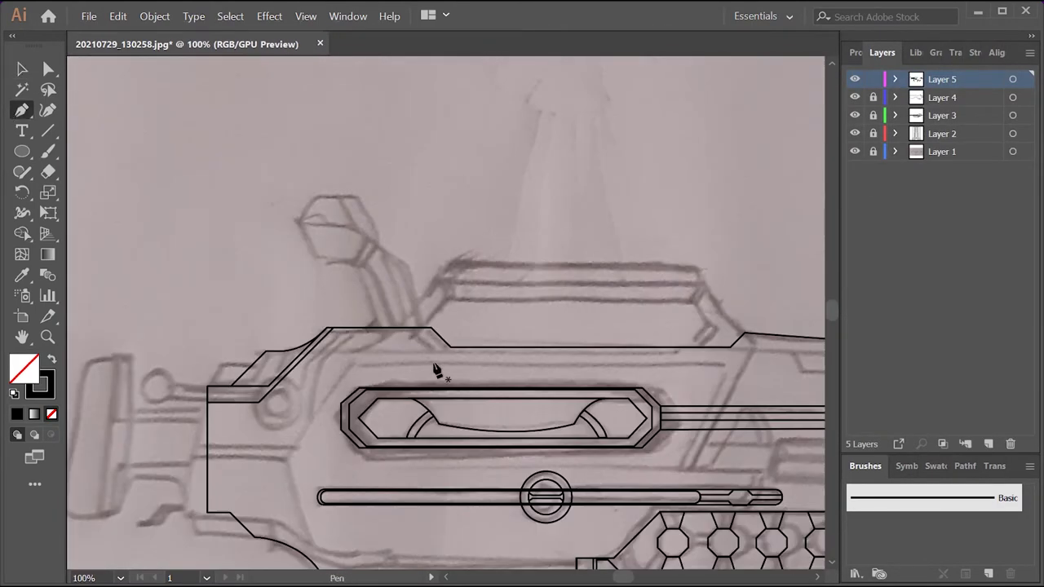
left_click(367, 328)
left_click(410, 328)
left_click(396, 328)
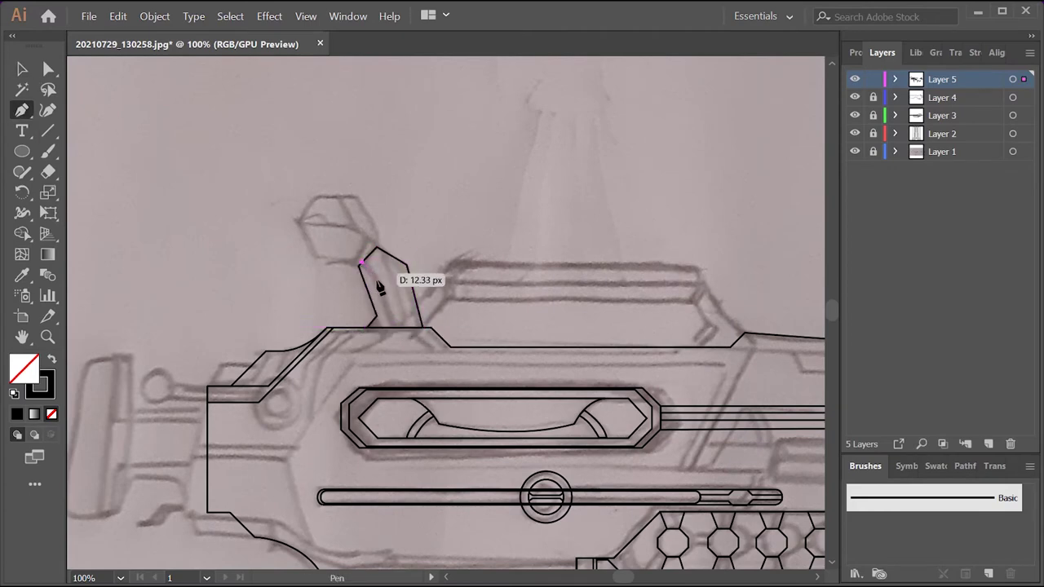
left_click(361, 262)
left_click(402, 323)
- Trace and close the hexagonal top knob outline
scroll(432, 223, "up", 2)
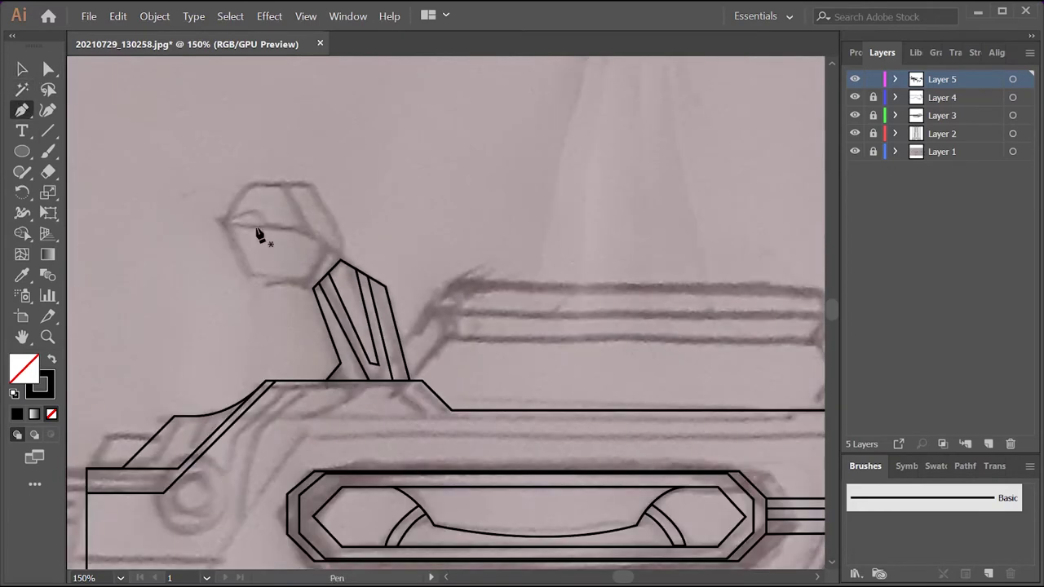
left_click(304, 287)
left_click(322, 247)
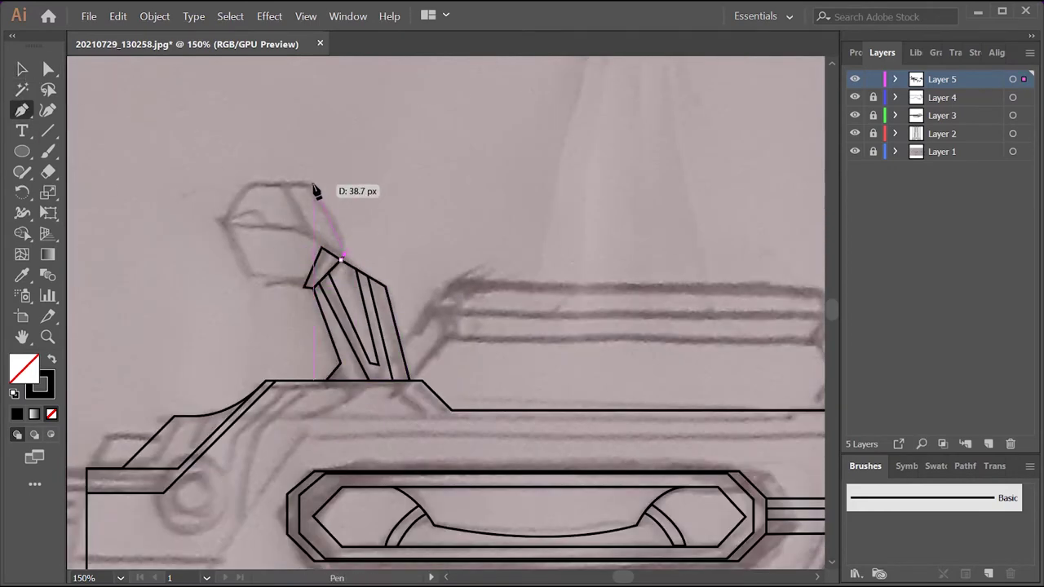
left_click(251, 285)
left_click(305, 287)
key("v")
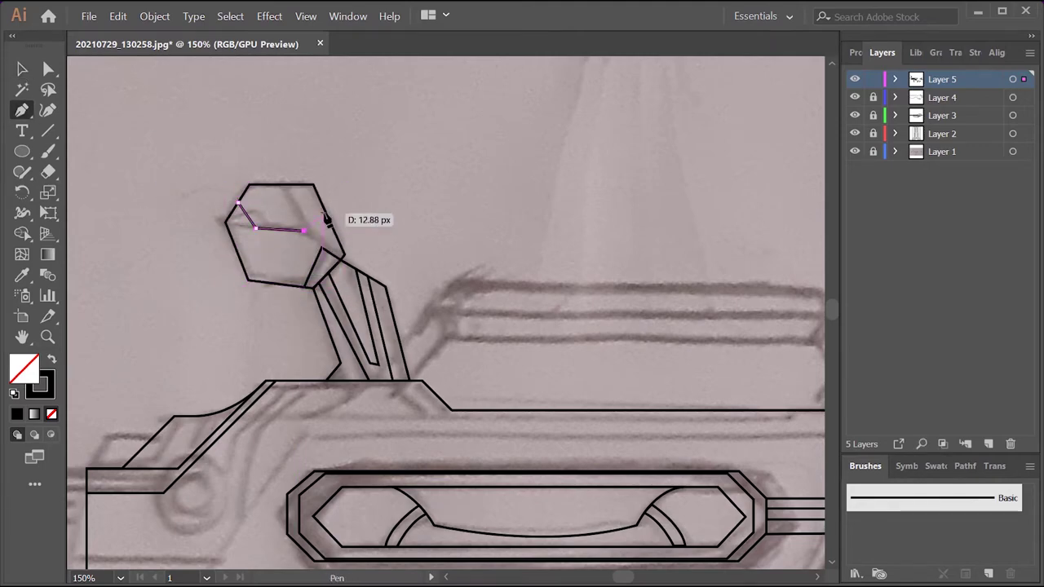
- Trace the outer outline of the top rail
scroll(299, 253, "down", 3)
scroll(136, 267, "up", 3)
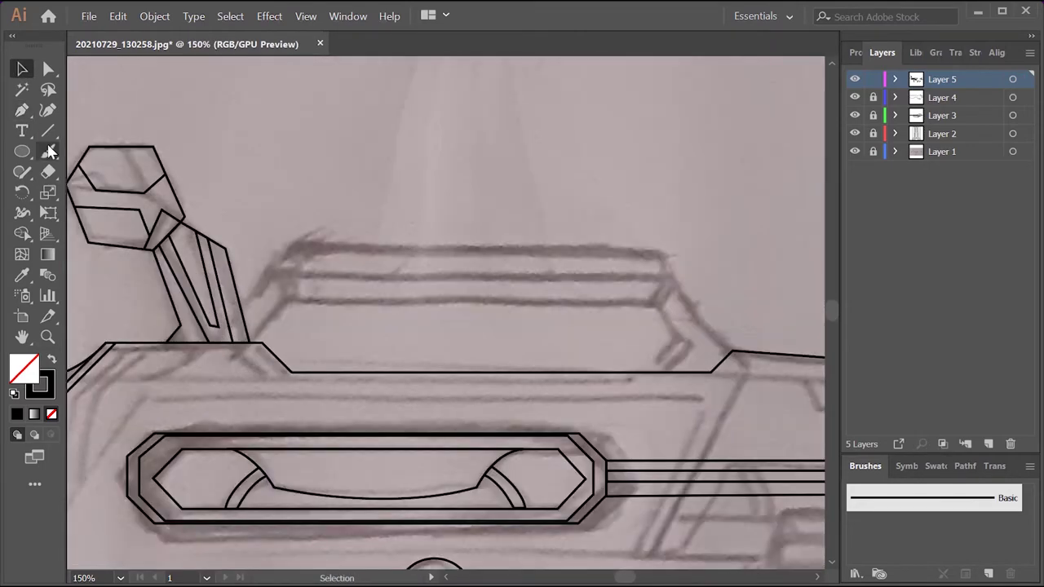
left_click(238, 299)
left_click(296, 241)
left_click(654, 241)
scroll(634, 263, "down", 1)
left_click(531, 271)
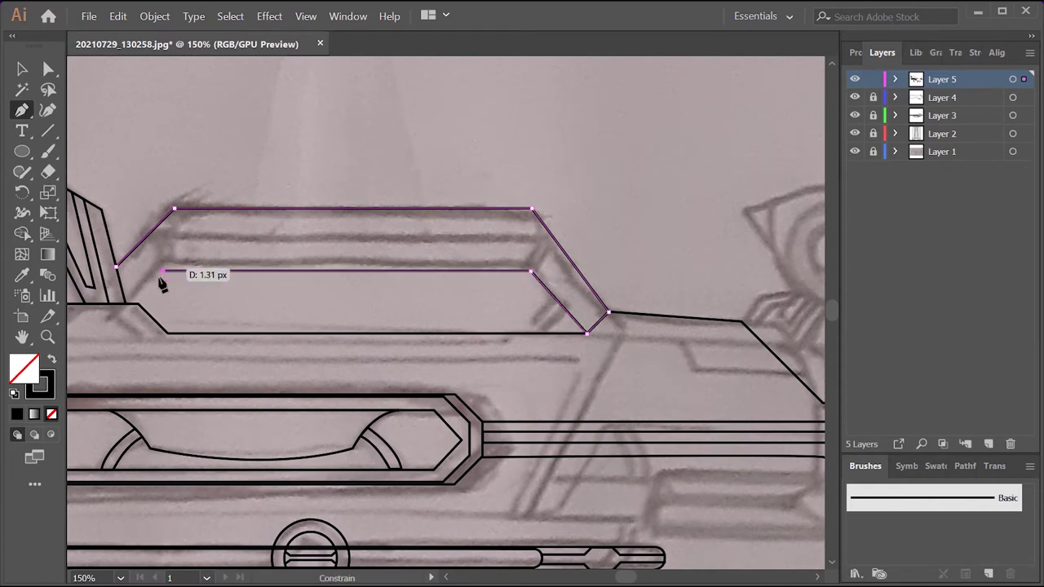
- Add the top rail's inner line and close its parallelogram strip
left_click(175, 232)
left_click(538, 232)
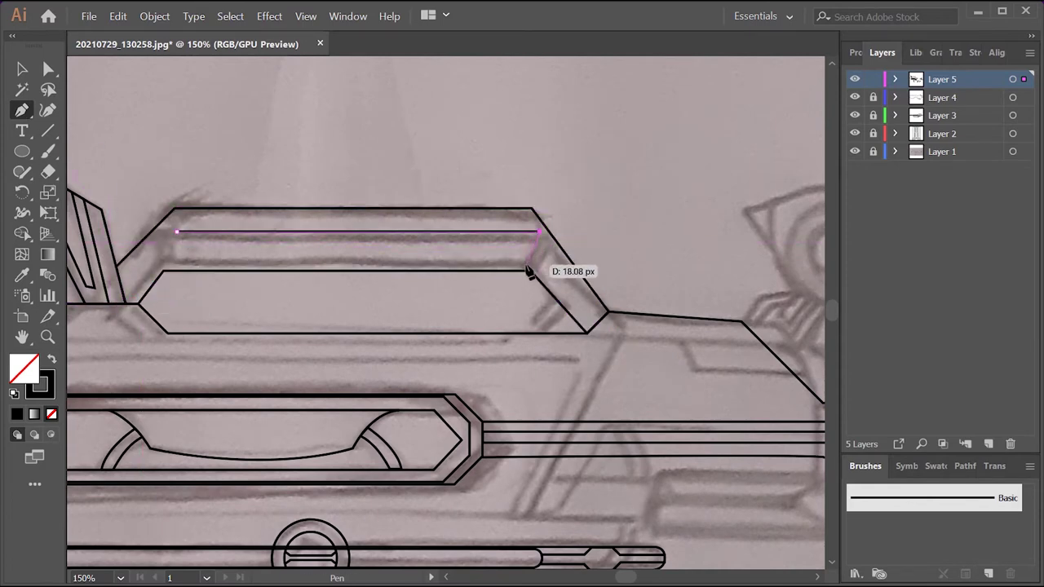
left_click(517, 264)
left_click(165, 264)
left_click(176, 232)
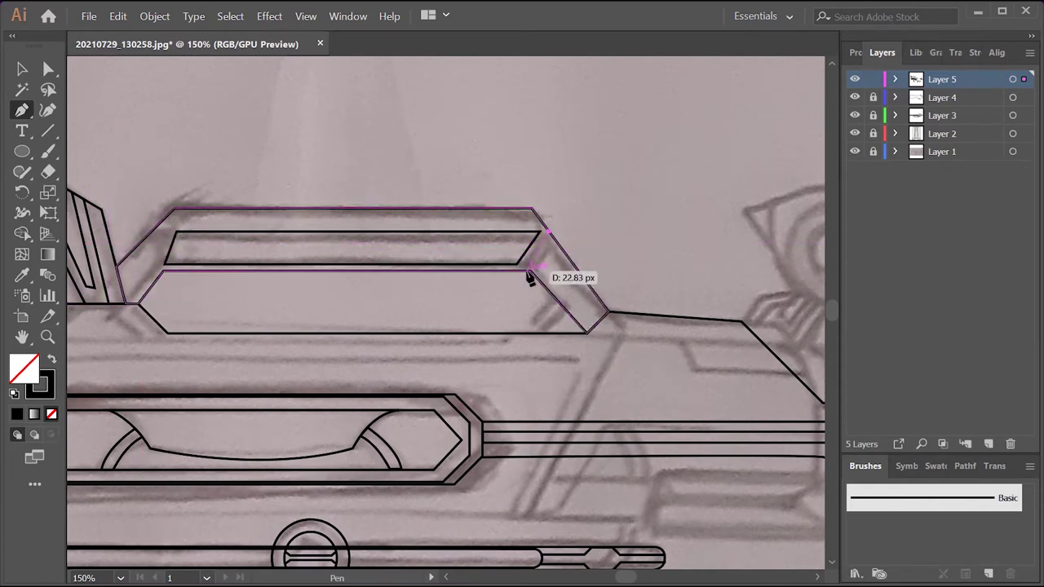
left_click(550, 235)
key("v")
scroll(351, 168, "left", 3)
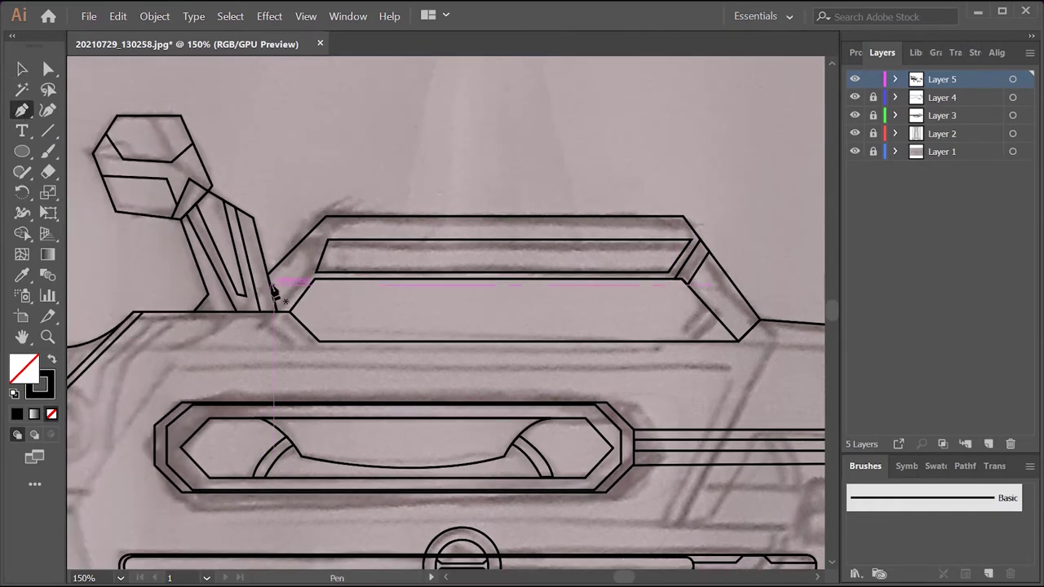
left_click(682, 231)
scroll(625, 196, "up", 3)
key("v")
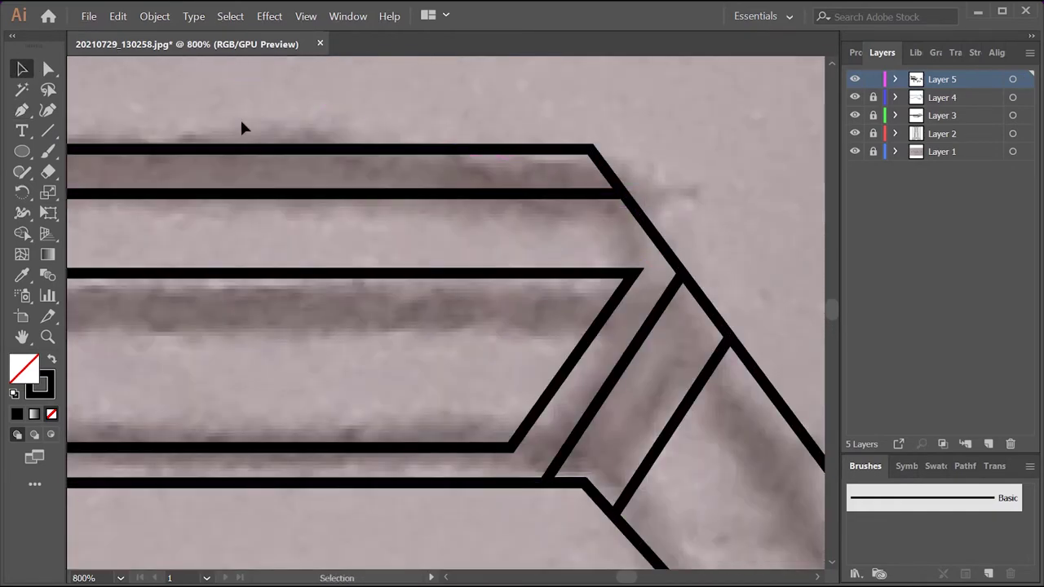
scroll(239, 118, "down", 4)
- Trace the long stepped body line along the receiver's upper edge
key("p")
scroll(300, 365, "up", 1)
left_click(120, 342)
left_click(361, 226)
scroll(422, 231, "down", 2)
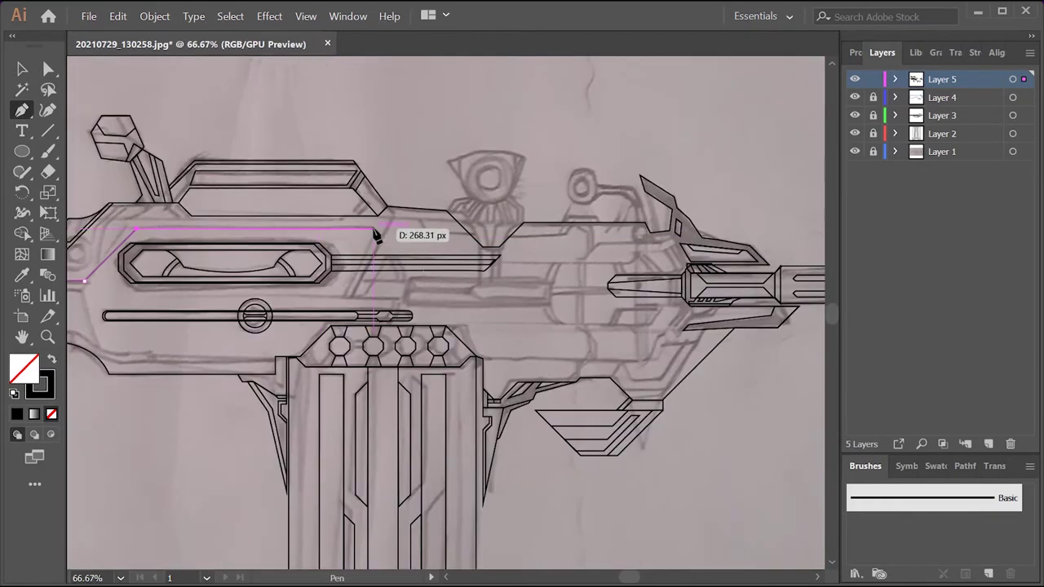
left_click(373, 229)
scroll(401, 260, "up", 4)
left_click(311, 266)
scroll(240, 135, "down", 2)
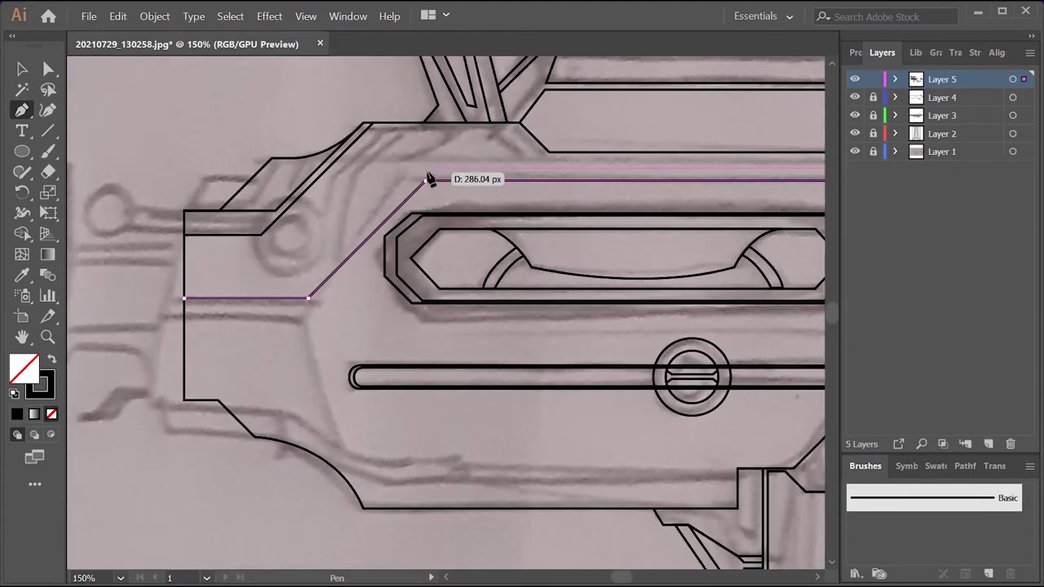
left_click(377, 168)
left_click(259, 286)
left_click(185, 285)
- Trace the lower body outline along the gun's bottom edge
left_click(149, 119, "ctrl")
scroll(122, 203, "right", 1)
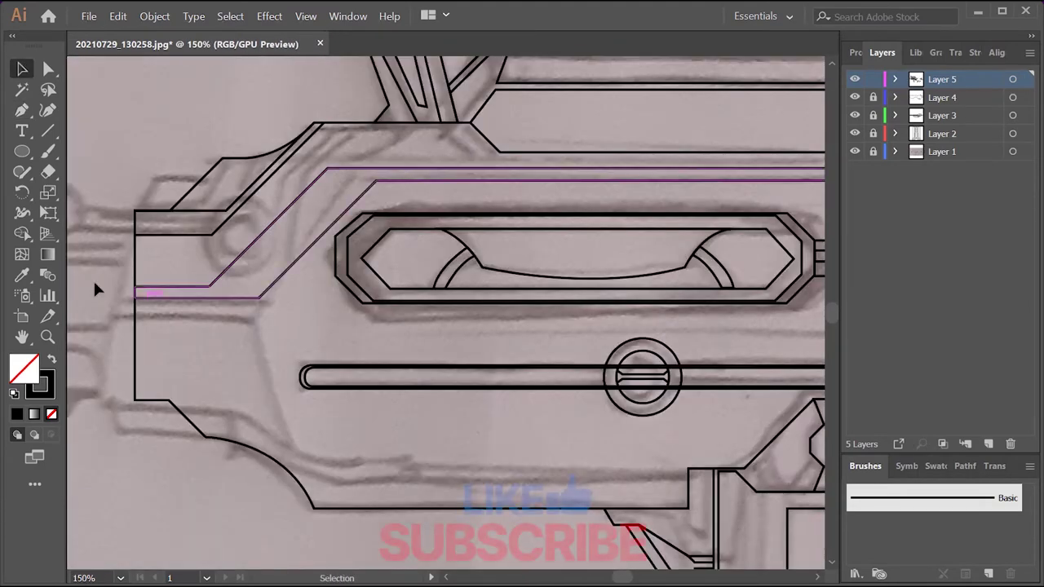
left_click(135, 322)
left_click(255, 323)
left_click(296, 448)
scroll(296, 447, "right", 3)
left_click(566, 448)
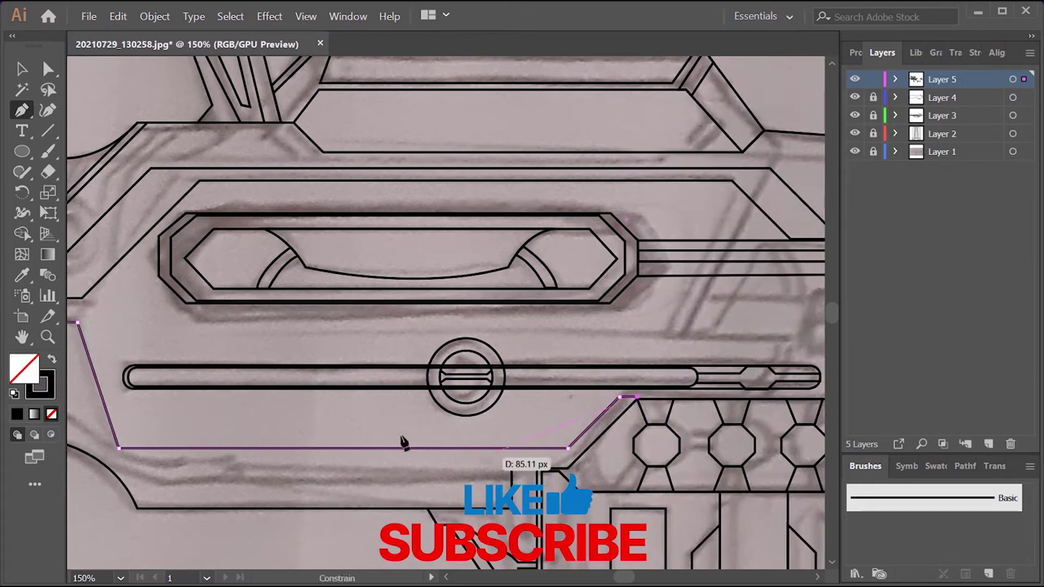
scroll(402, 442, "up", 4)
left_click(494, 361)
key("v")
scroll(233, 334, "down", 4)
- Trace a chamfered box outline beside the barrel
scroll(618, 216, "down", 3)
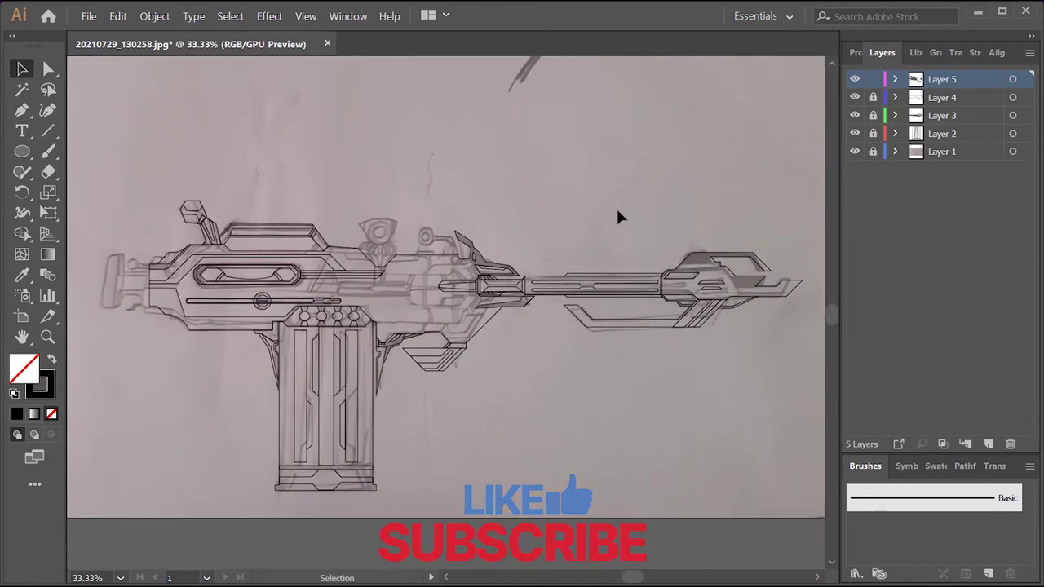
scroll(519, 281, "up", 7)
scroll(551, 335, "down", 5)
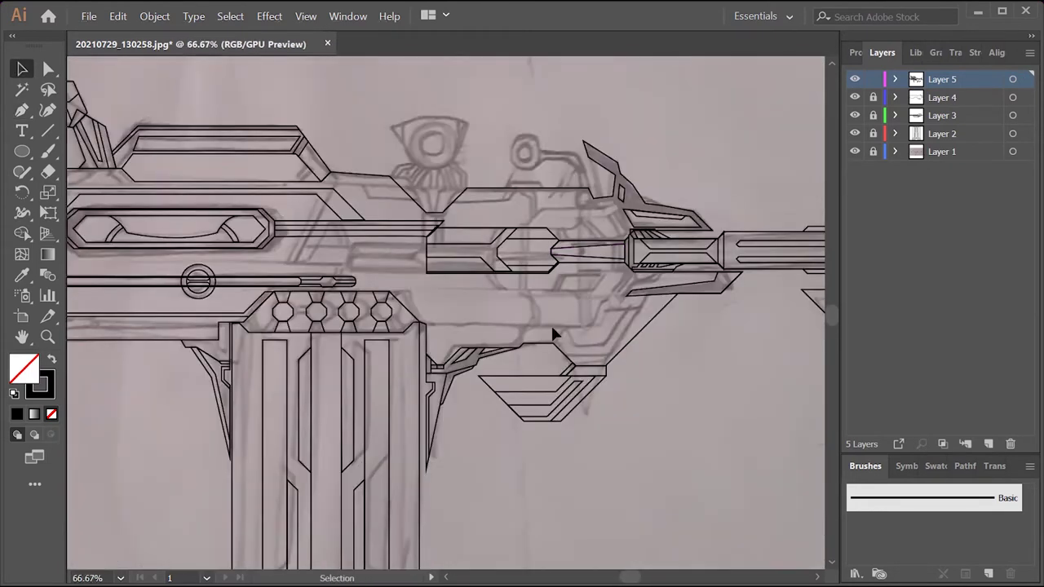
scroll(272, 265, "up", 2)
left_click(444, 273)
left_click(434, 262)
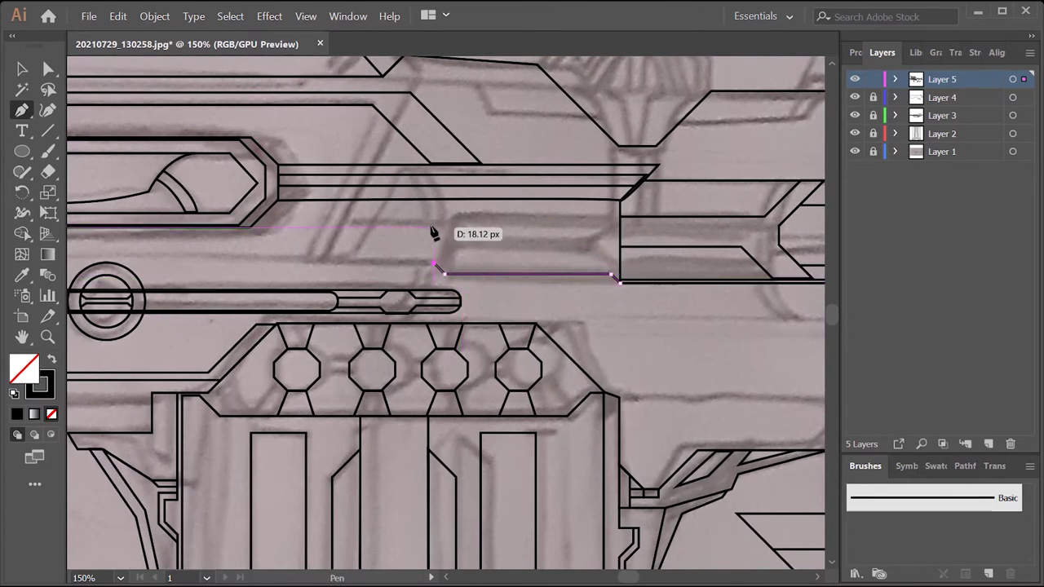
left_click(434, 226)
left_click(443, 216)
left_click(610, 216)
- Trace the inner arrow line running inside the chamfered box
left_click(582, 276)
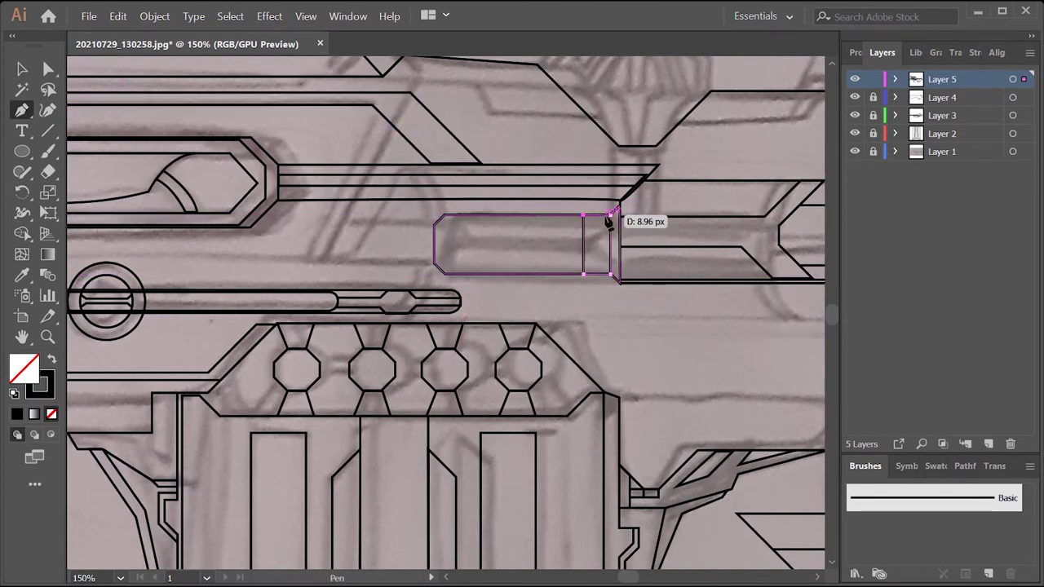
left_click(360, 259, "ctrl")
left_click(433, 226)
left_click(548, 226)
left_click(582, 238)
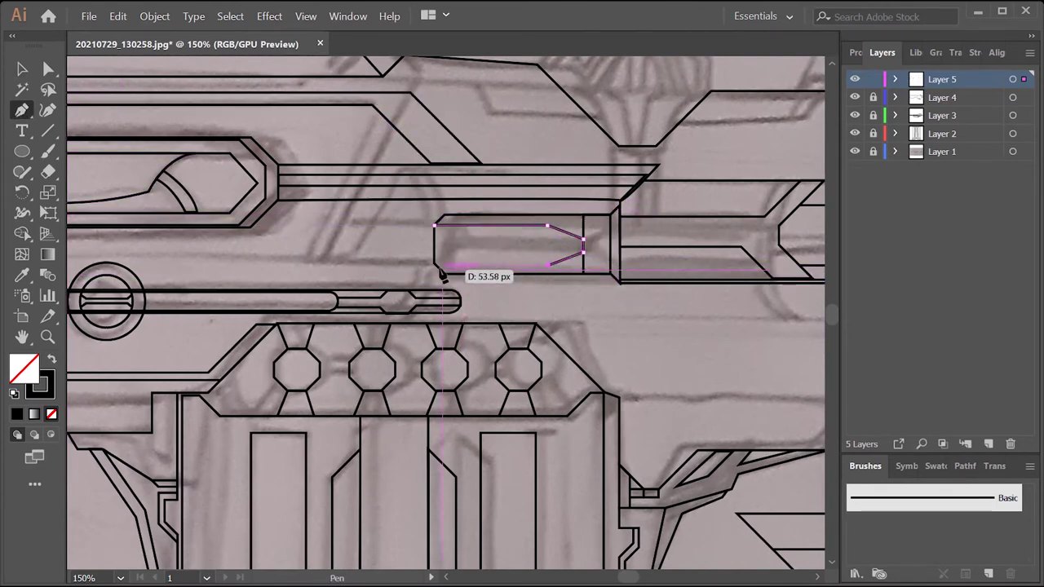
key("v")
- Draw a long line across the gun body, from the barrel to the left side and back
scroll(408, 275, "down", 2)
scroll(445, 278, "up", 1)
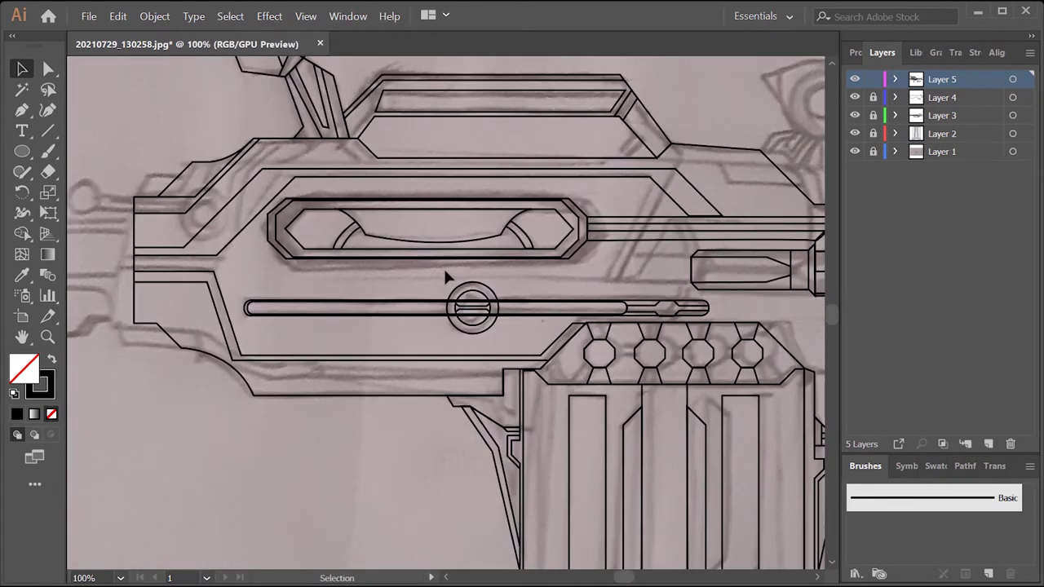
scroll(691, 263, "up", 2)
scroll(698, 275, "up", 4)
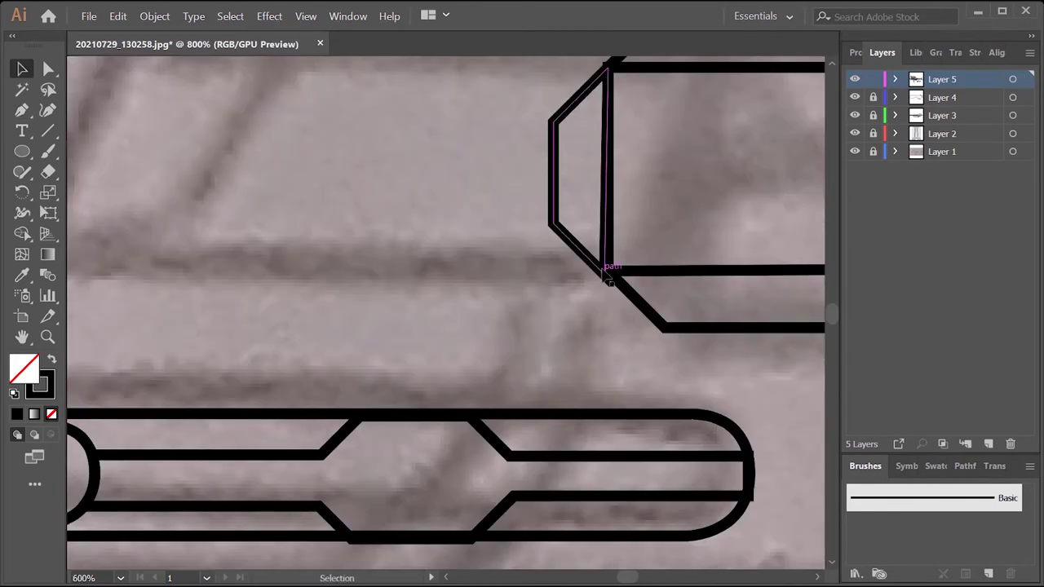
key("a")
scroll(605, 279, "down", 6)
key("p")
scroll(530, 257, "down", 1)
scroll(575, 268, "up", 1)
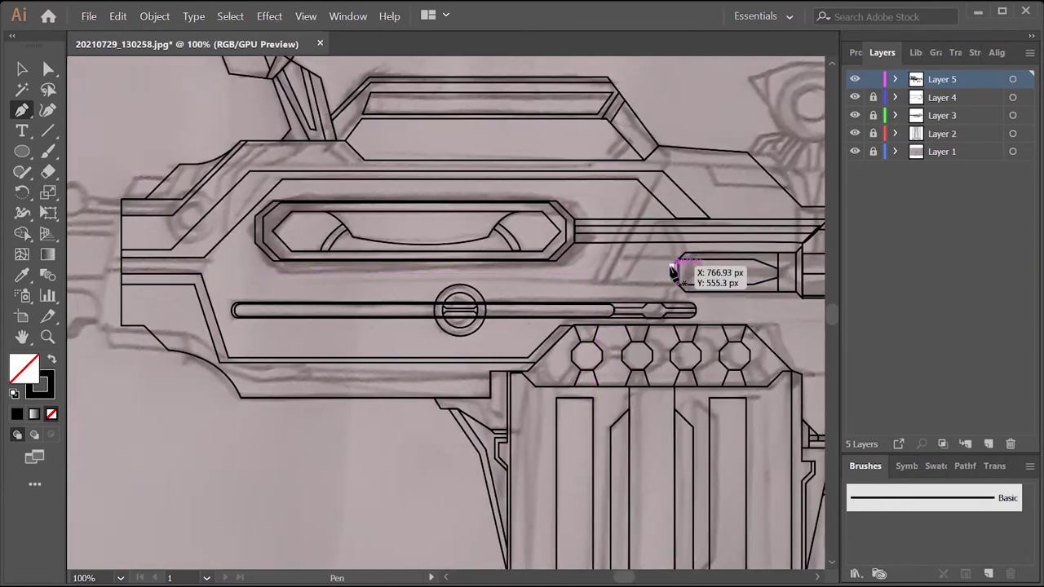
left_click(670, 265)
left_click(203, 267)
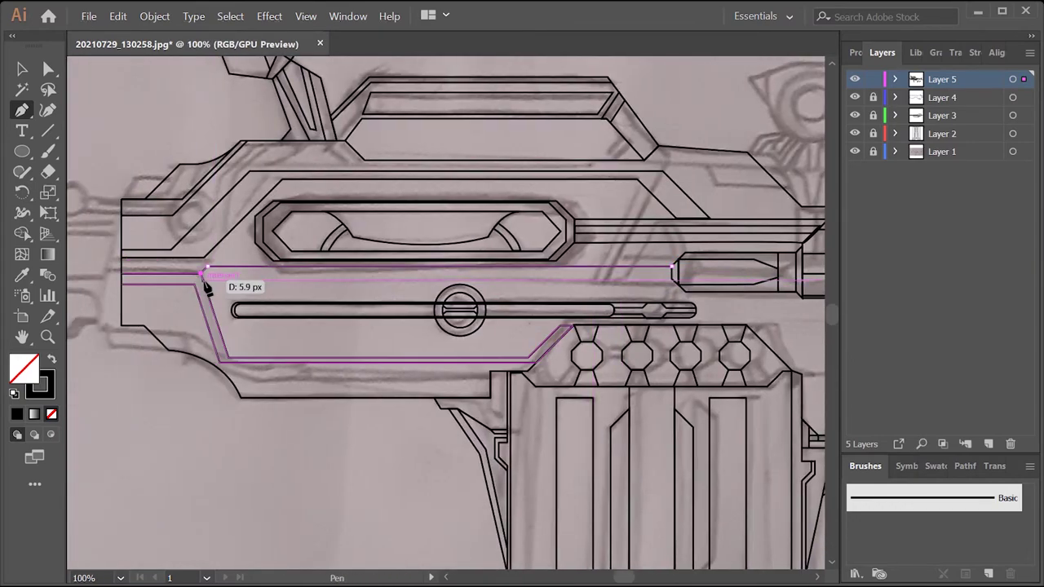
left_click(673, 277)
key("v")
- Trace a closed angled piece in the middle of the body
scroll(187, 319, "down", 1)
scroll(532, 132, "up", 2)
key("p")
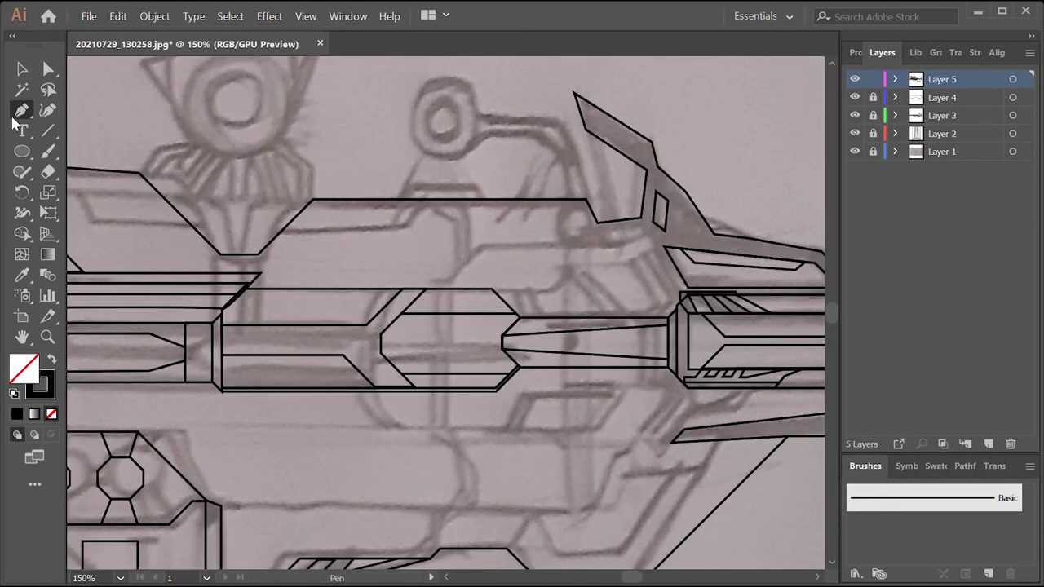
left_click(270, 242)
left_click(410, 231)
left_click(428, 201)
left_click(272, 242)
scroll(279, 239, "up", 3)
scroll(414, 216, "down", 3)
key("v")
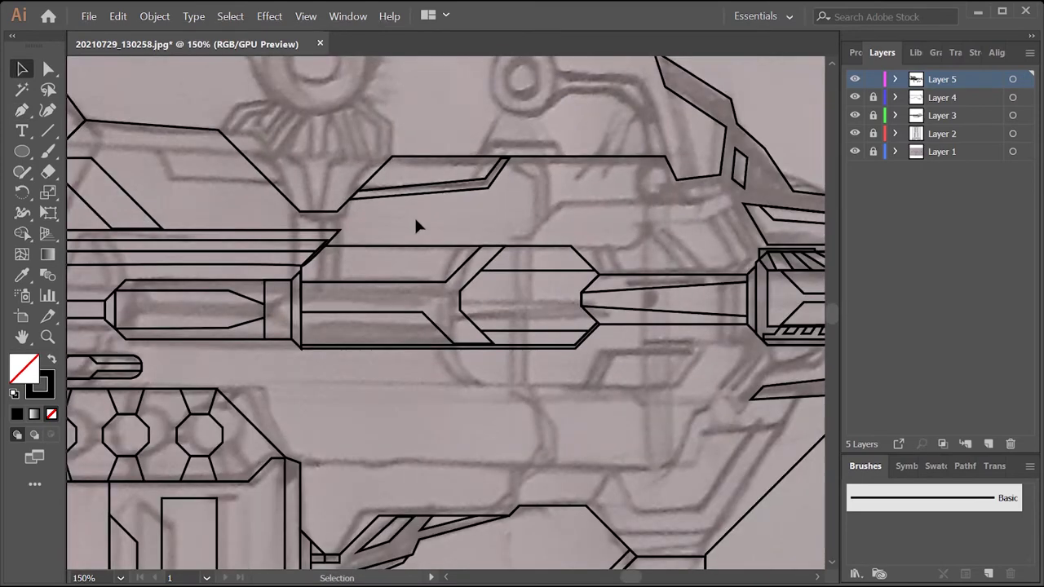
- Add the last corners and close another small shape outline
scroll(161, 192, "up", 1)
key("p")
left_click(648, 229)
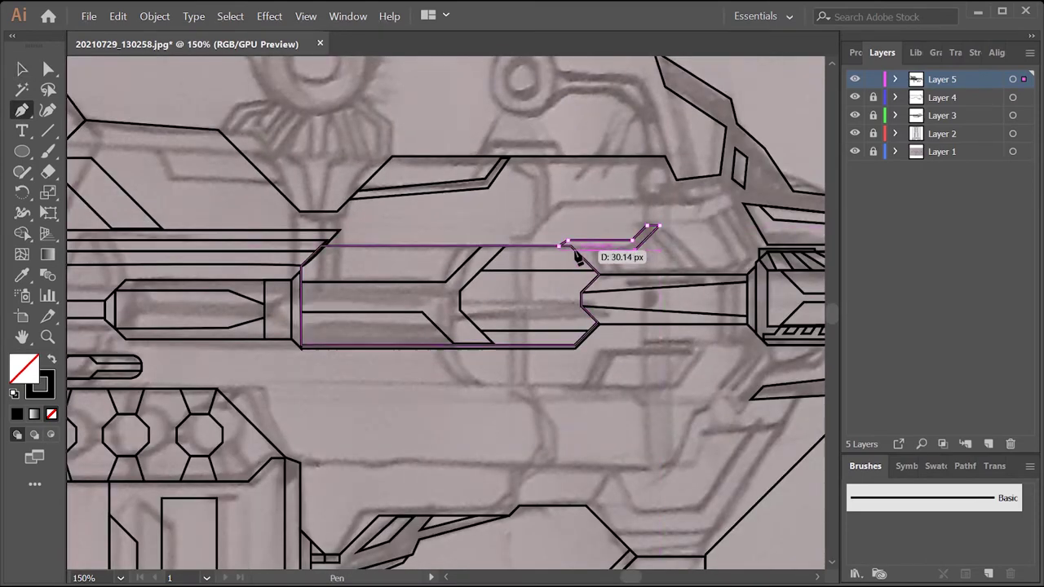
left_click(560, 244)
key("v")
- Trace a small angled parallelogram strip above the barrel
key("p")
left_click(542, 243)
scroll(571, 275, "up", 3)
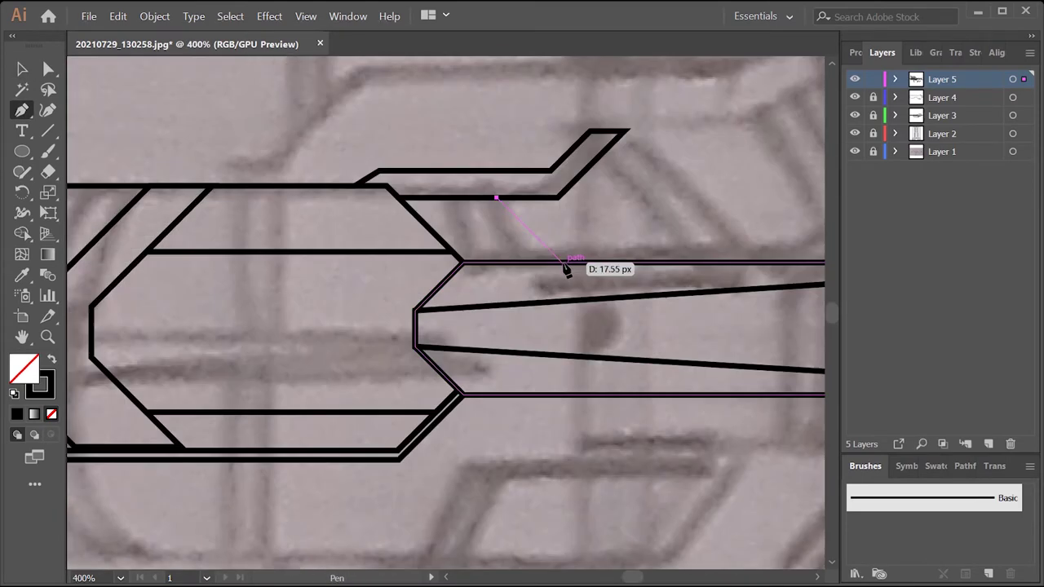
left_click(561, 263)
left_click(512, 263)
left_click(448, 201)
- Finish the parallelogram strip, then close the angled piece with its final anchors
key("v")
scroll(274, 145, "down", 3)
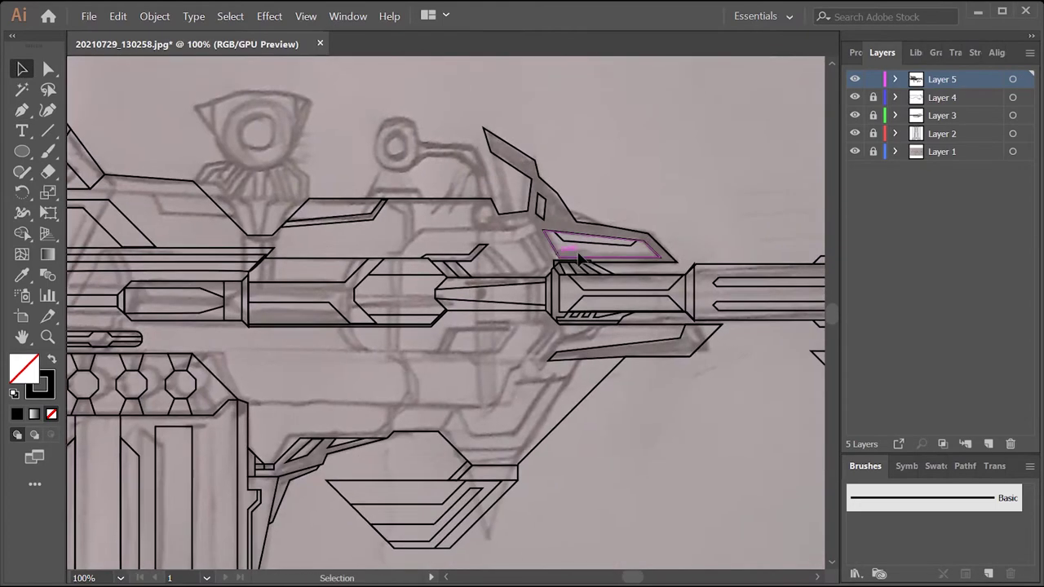
scroll(436, 254, "up", 2)
key("p")
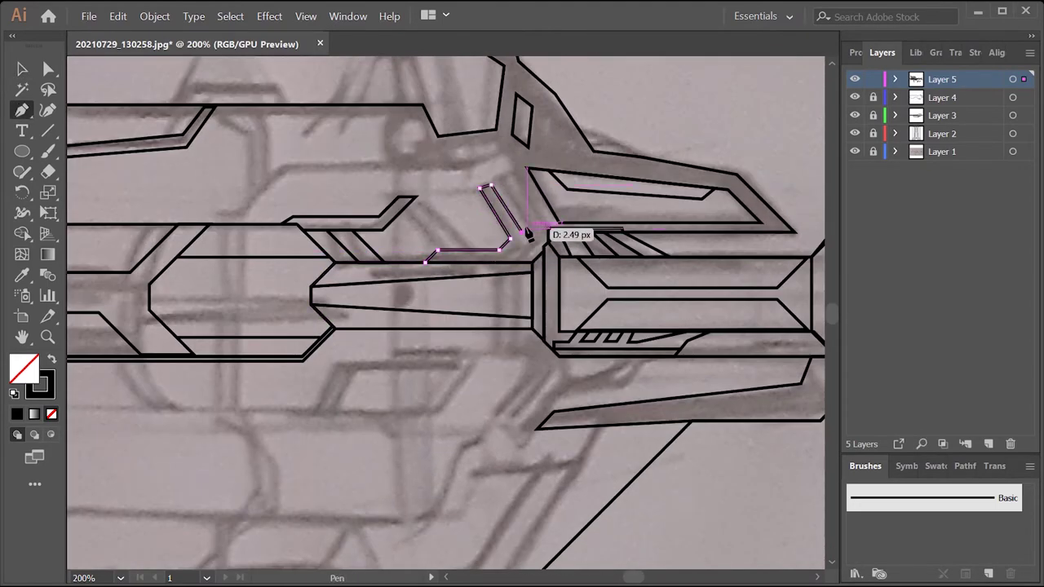
left_click(513, 175)
left_click(524, 231)
key("v")
- Trace the branching lower shape beneath the barrel as a closed outline
scroll(418, 383, "down", 1)
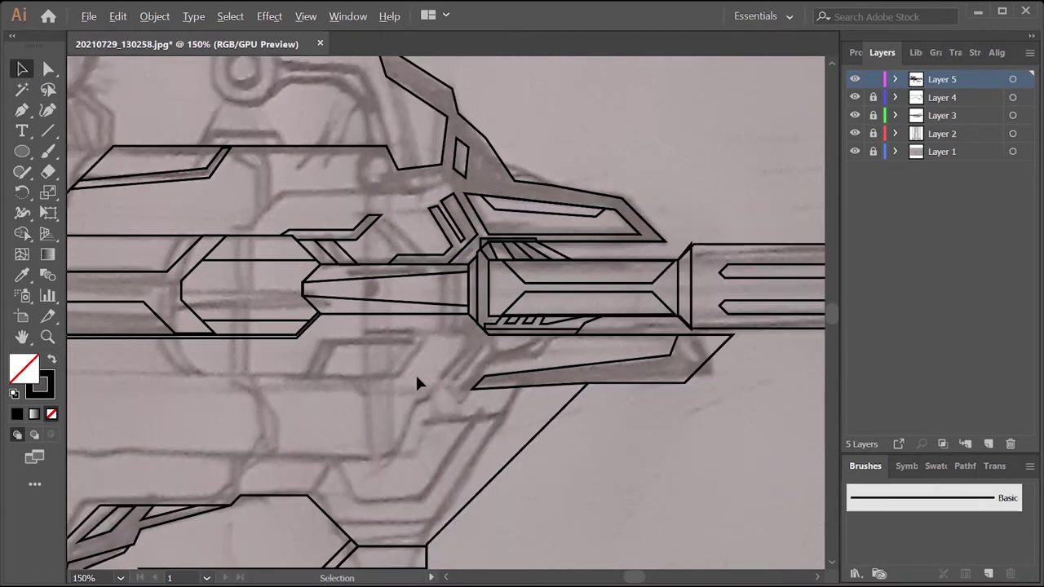
left_click(467, 336)
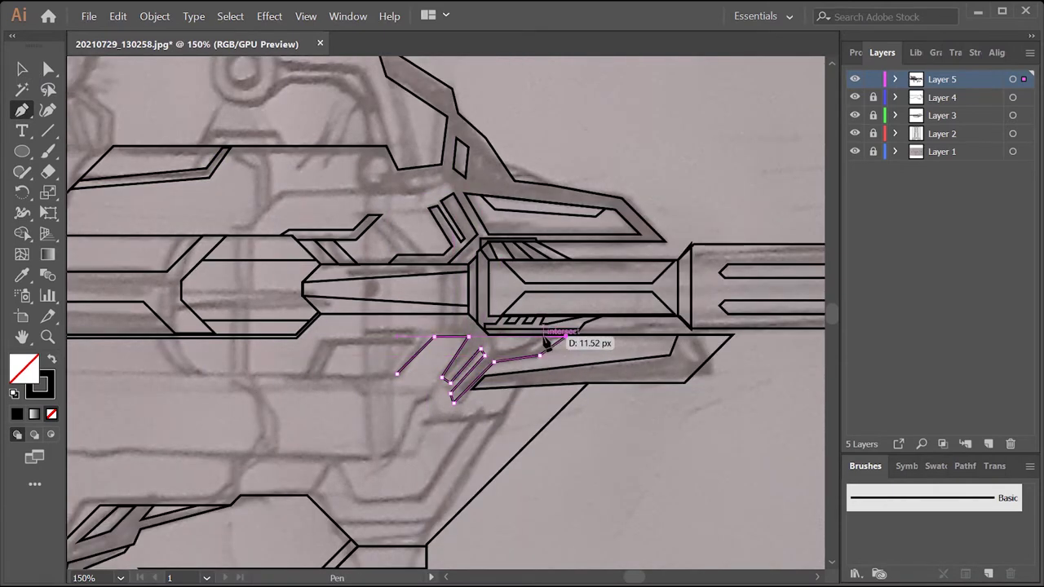
left_click(565, 334)
left_click(342, 317)
left_click(280, 375)
left_click(397, 373)
key("v")
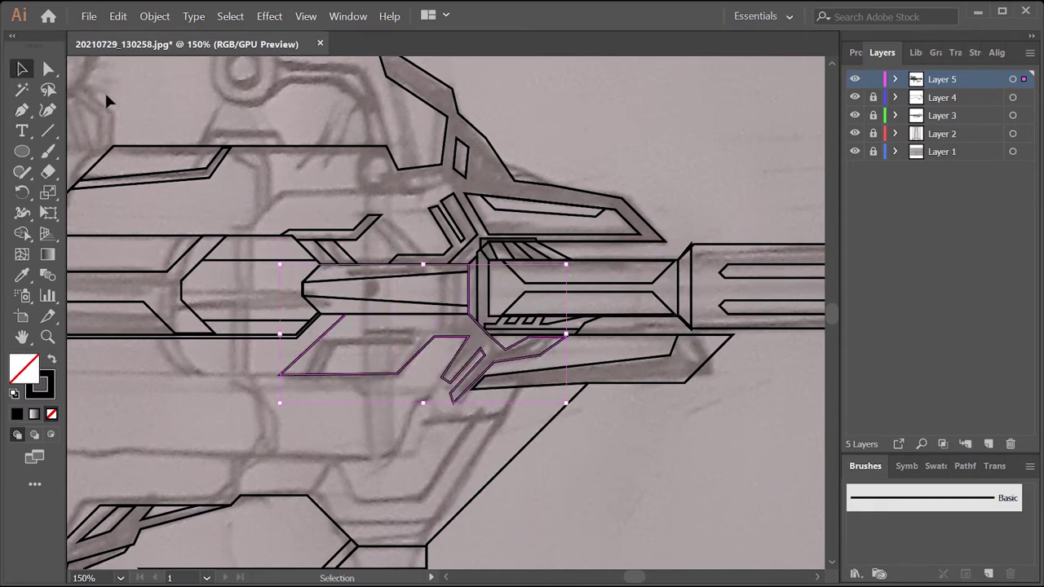
- Trace the lower-left trapezoid panel as a closed outline
scroll(412, 350, "up", 2)
key("p")
scroll(413, 350, "left", 1)
left_click(234, 344)
left_click(294, 290)
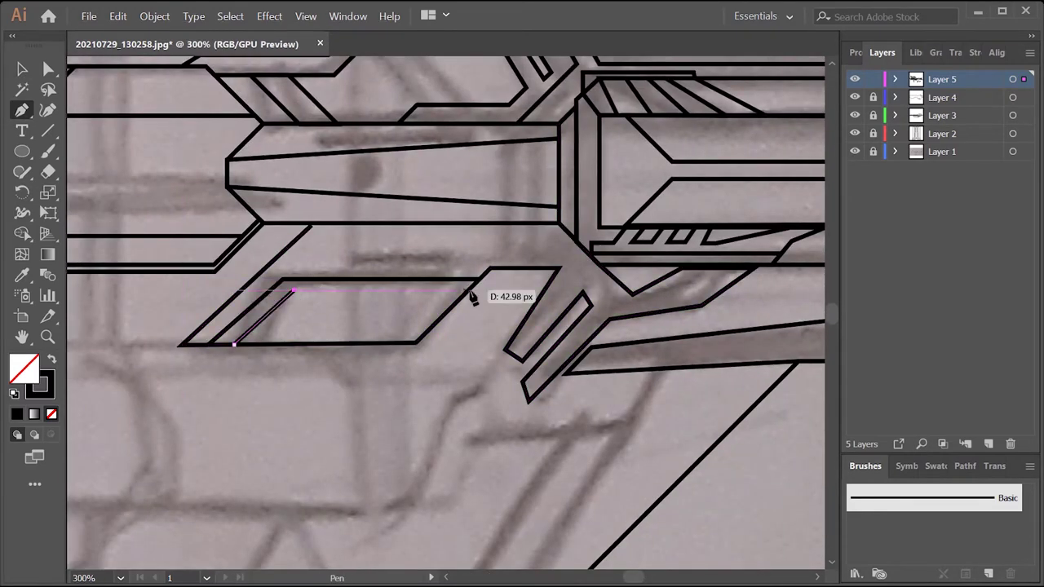
left_click(470, 292)
scroll(247, 313, "up", 2)
left_click(496, 320)
left_click(228, 323)
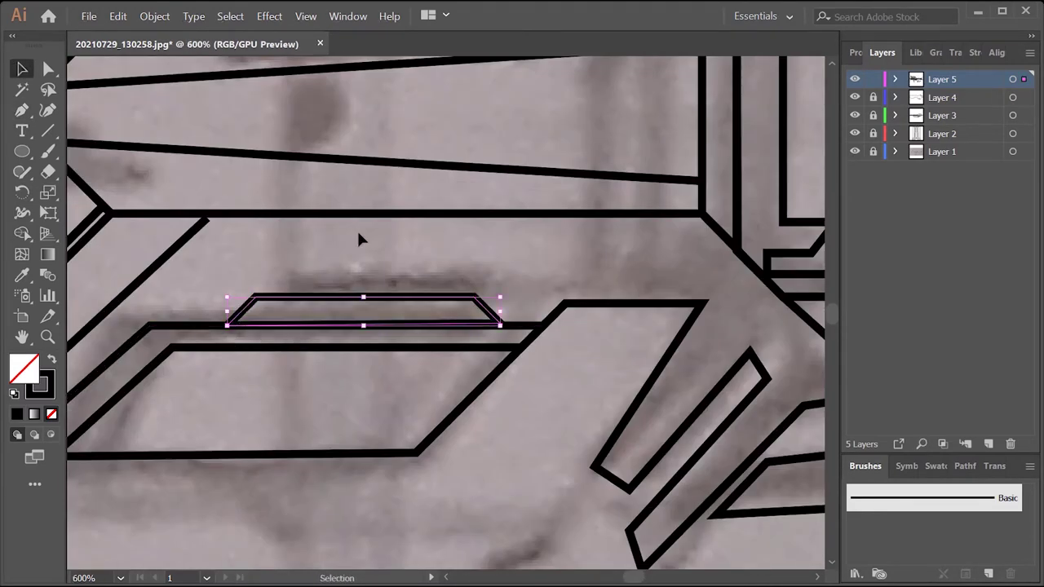
key("a")
- Outline the band shape below the barrel
scroll(450, 305, "up", 2)
scroll(473, 280, "down", 4)
scroll(431, 387, "down", 4)
scroll(431, 386, "up", 2)
key("p")
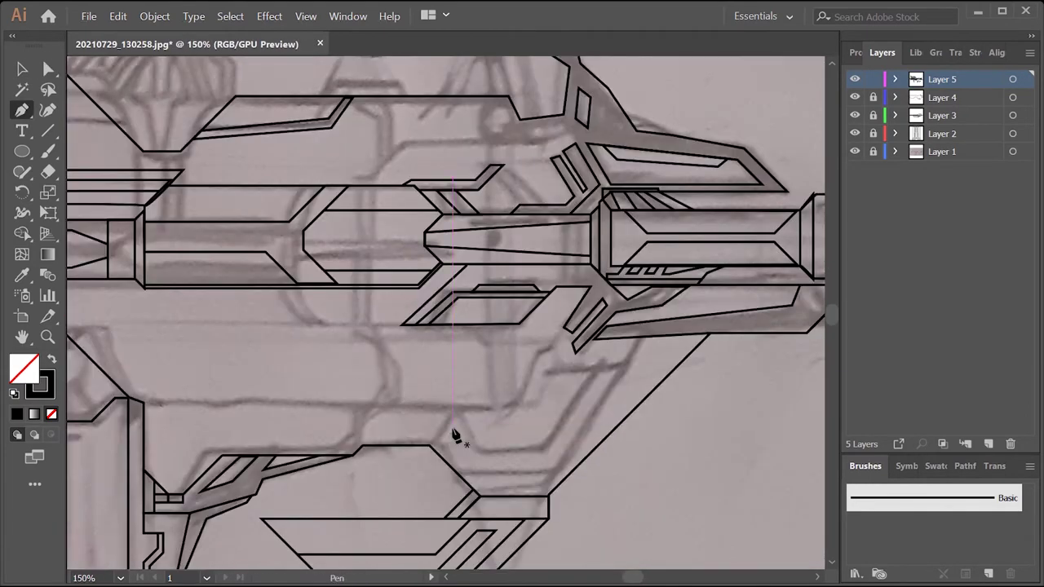
left_click(540, 464)
left_click(667, 334)
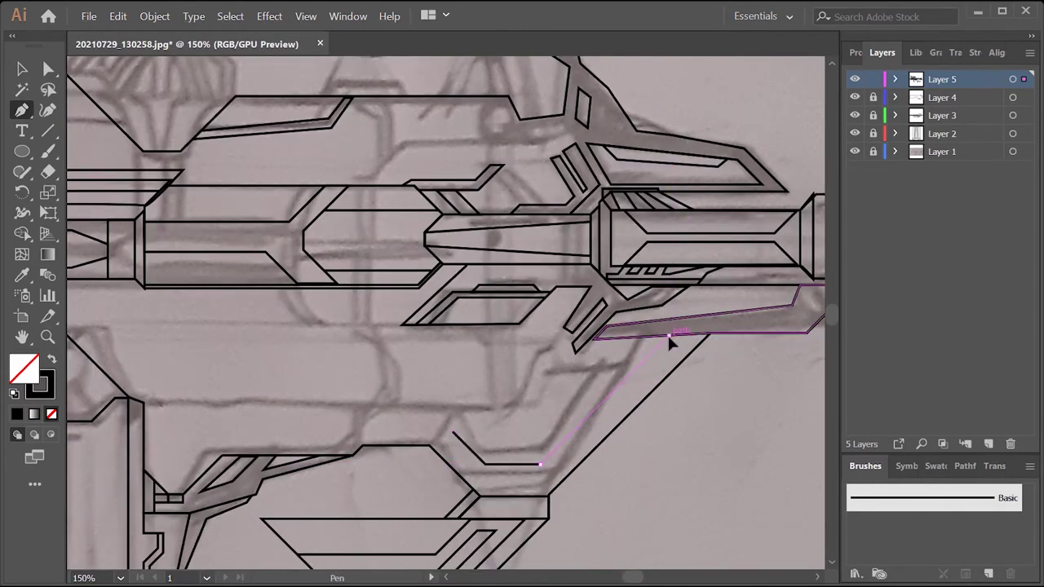
left_click(544, 481)
left_click(480, 481)
left_click(429, 432)
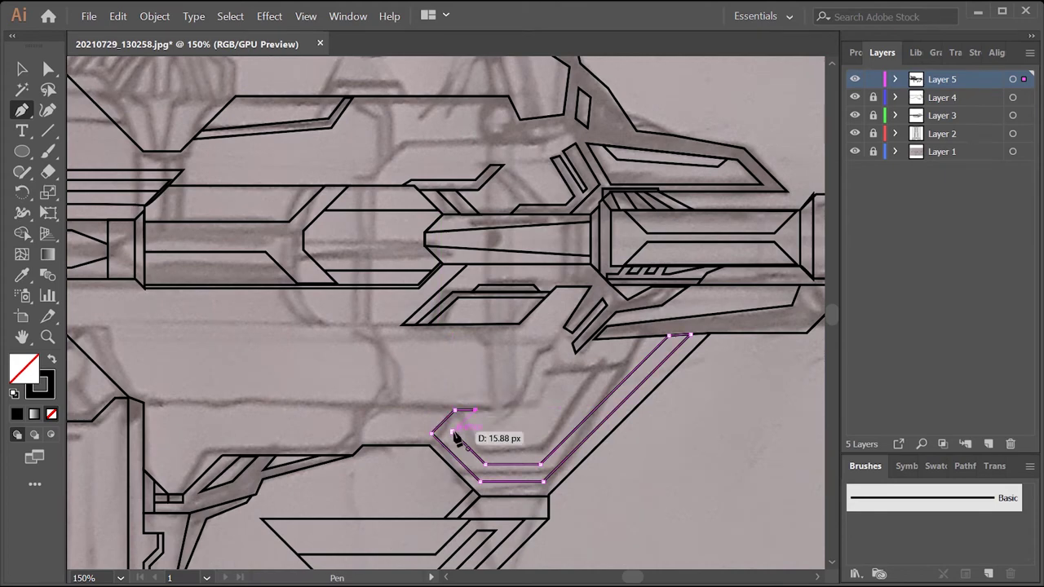
left_click(454, 430)
left_click(476, 409)
key("v")
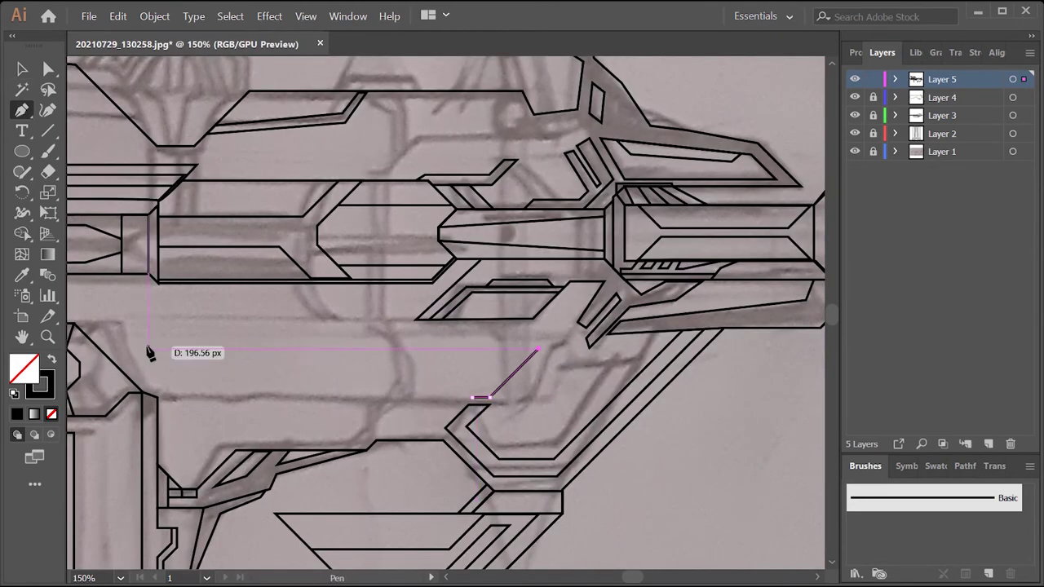
- Trace the angled panel beneath the barrel, starting from the sketch edge
left_click(149, 352)
scroll(610, 390, "up", 3)
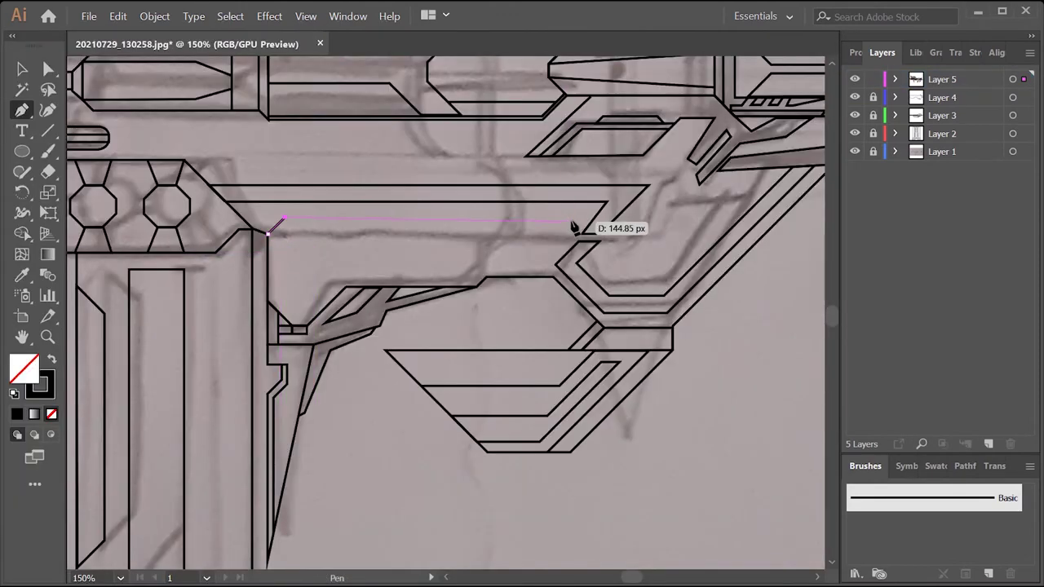
left_click(574, 217)
left_click(401, 240)
left_click(365, 277)
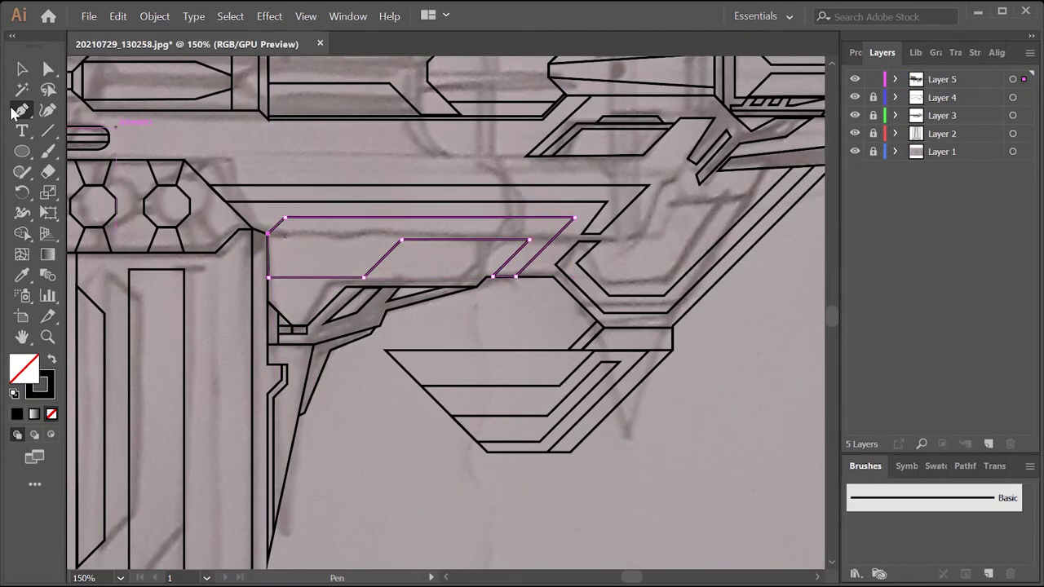
key("ctrl+shift+a")
key("ctrl+minus")
key("ctrl+plus")
key("ctrl+plus")
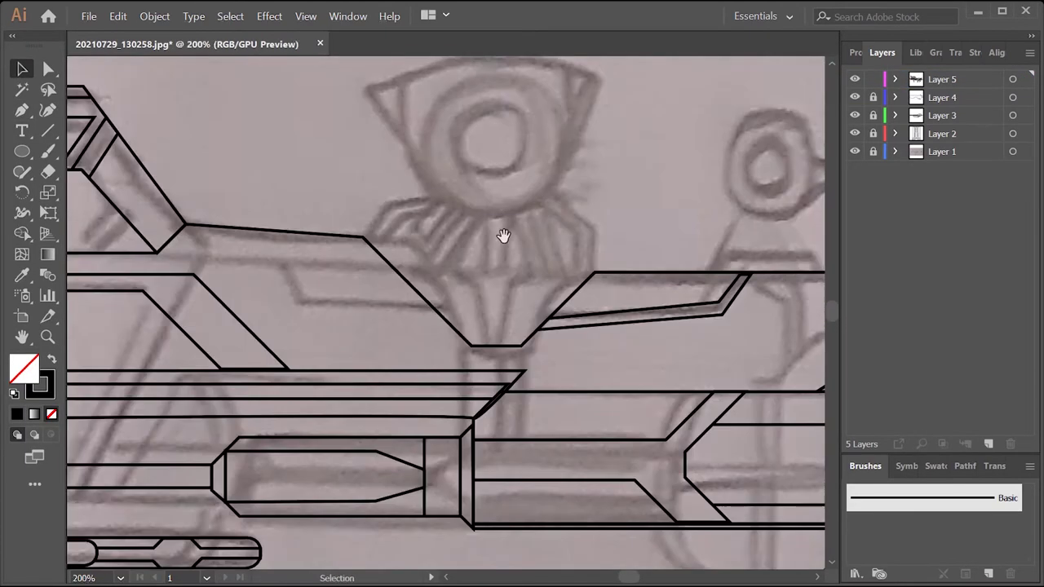
- Outline the lower hexagon of the sight with its inner offset line
left_click(450, 244)
left_click(510, 305)
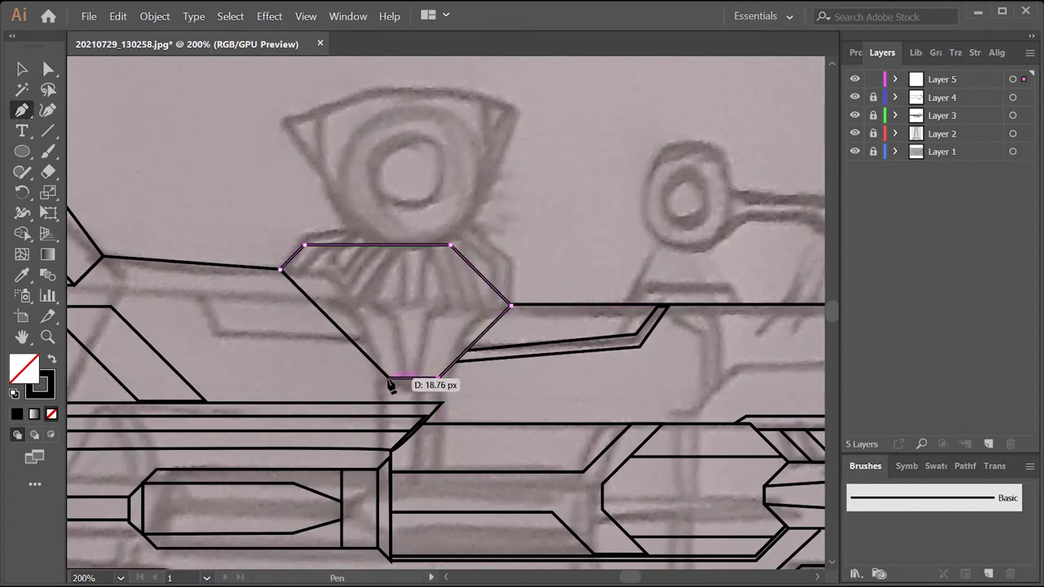
left_click(282, 268)
left_click(442, 258)
left_click(503, 310)
left_click(137, 170, "ctrl")
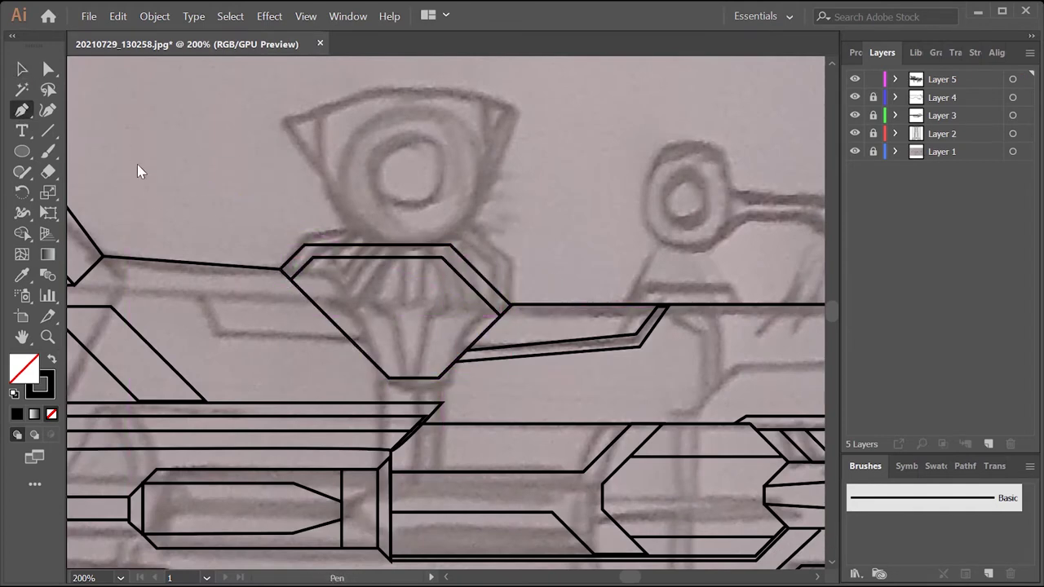
left_click(385, 281)
left_click(412, 281)
left_click(472, 336)
key("v")
key("ctrl+minus")
key("ctrl+minus")
key("ctrl+minus")
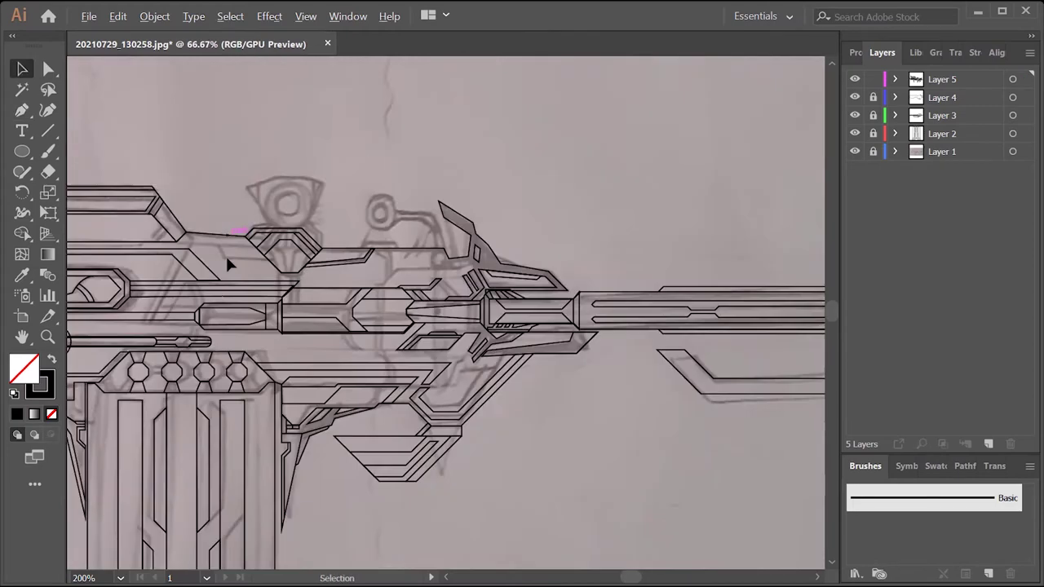
key("ctrl+plus")
key("ctrl+plus")
- Trace the upper hexagon of the sight as a closed outline
left_click(22, 110)
left_click(281, 266)
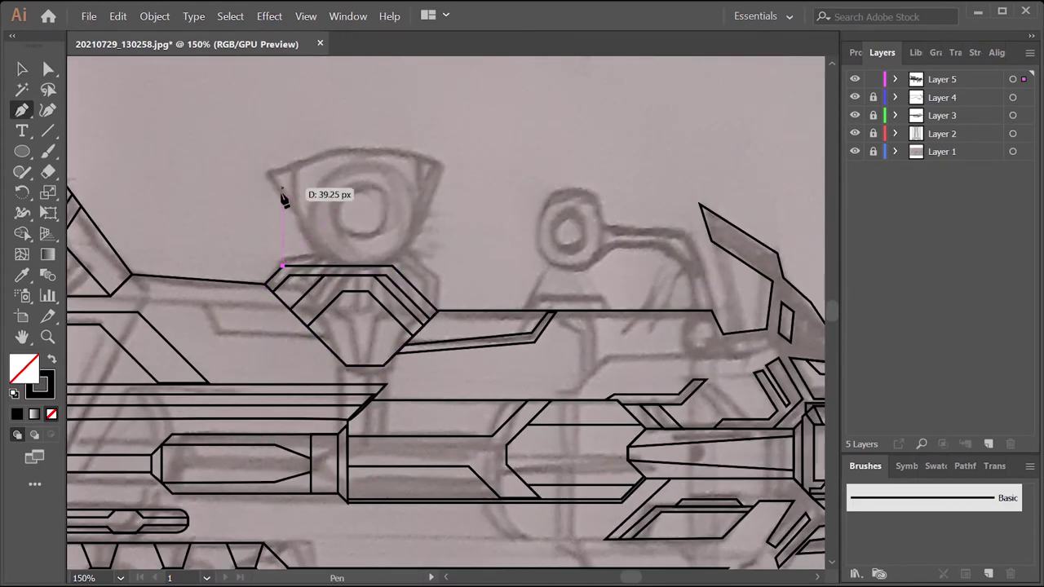
left_click(431, 233)
left_click(393, 266)
left_click(283, 266)
key("v")
key("ctrl+shift+a")
key("ctrl+minus")
key("ctrl+plus")
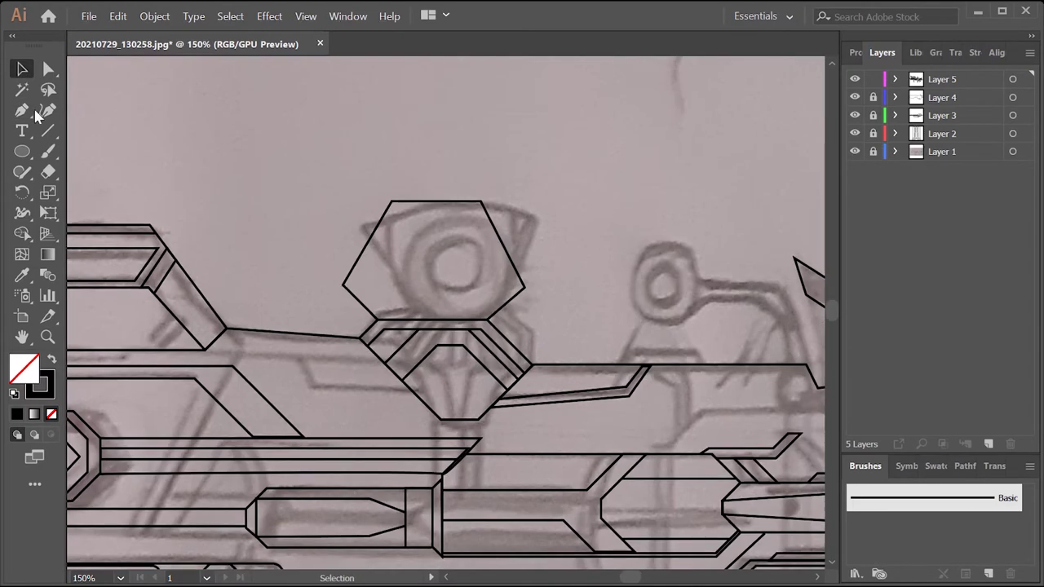
- Draw a band across the top of the upper hexagon
left_click(22, 110)
left_click(371, 237)
left_click(397, 263)
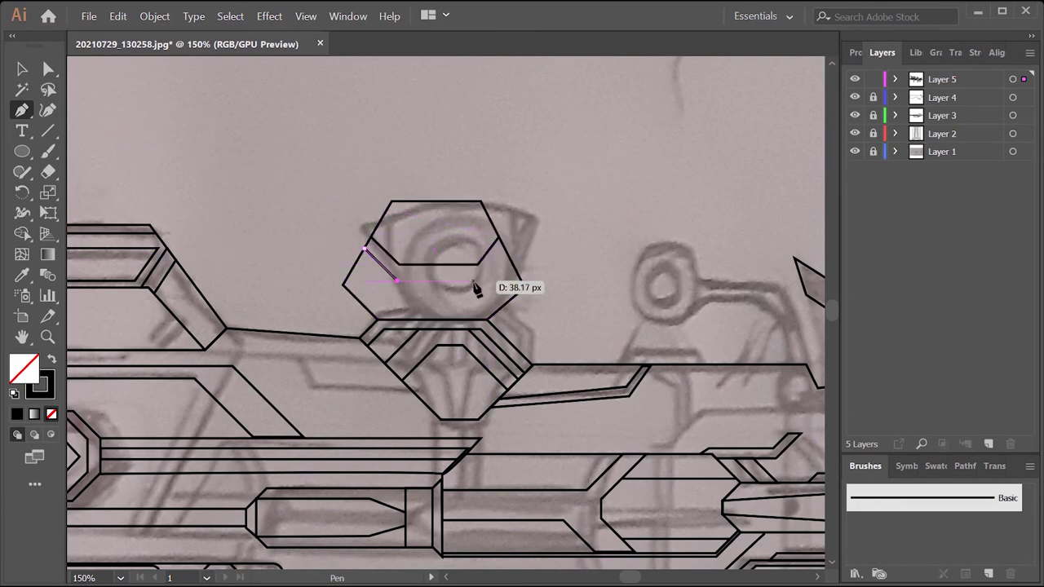
left_click(478, 281)
- Trace a closed band across the hexagon's middle
left_click(504, 250)
left_click(349, 344)
left_click(421, 311)
left_click(586, 311)
left_click(623, 356)
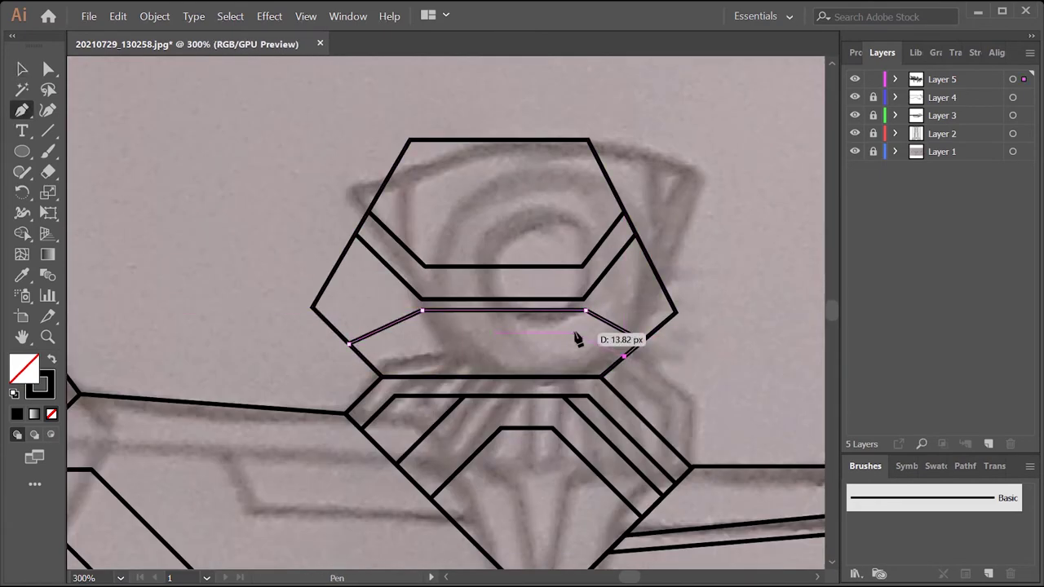
left_click(349, 344)
key("v")
key("ctrl+minus")
key("ctrl+plus")
- Trace the rear-housing inner slot with Pen anchors along its edge and notch
key("ctrl+minus")
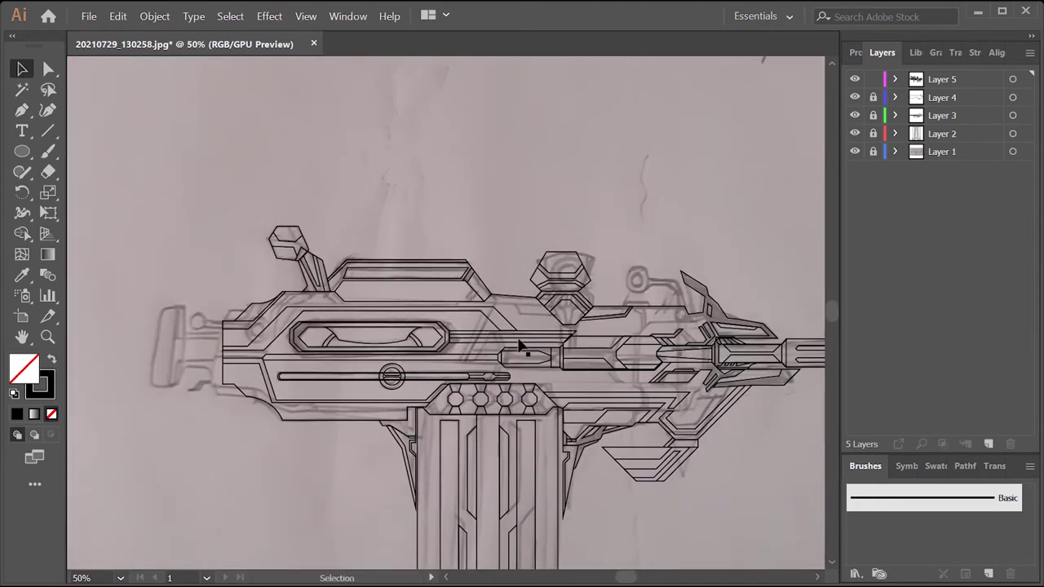
key("ctrl+minus")
key("ctrl+plus")
key("ctrl+plus")
key("ctrl+plus")
key("ctrl+plus")
key("p")
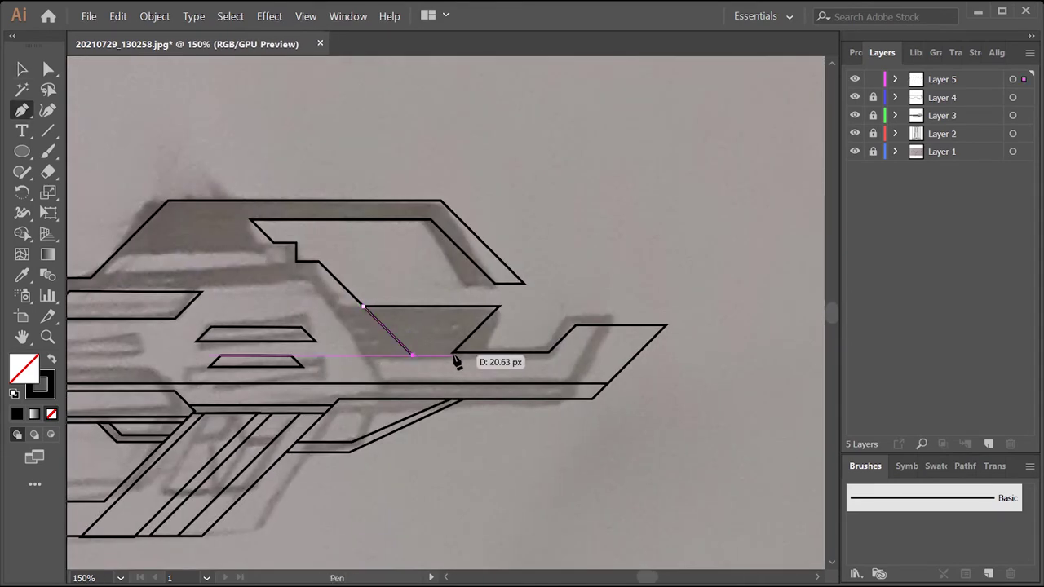
key("Escape")
left_click_drag(107, 245, 281, 236)
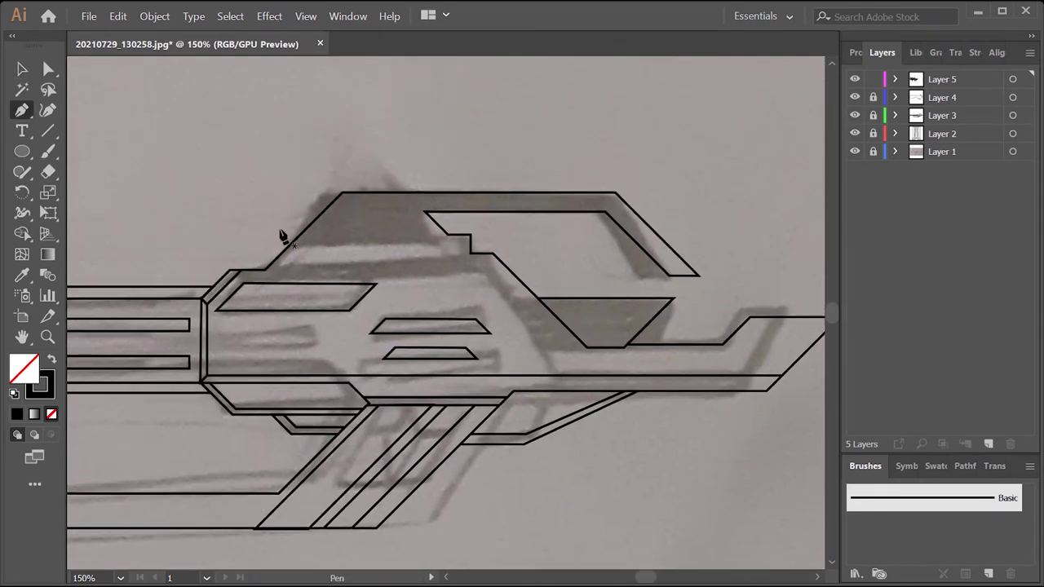
left_click(437, 247)
key("ctrl+plus")
key("ctrl+plus")
key("ctrl+plus")
key("ctrl+plus")
key("ctrl+plus")
left_click(402, 262)
key("ctrl+minus")
key("ctrl+minus")
key("ctrl+minus")
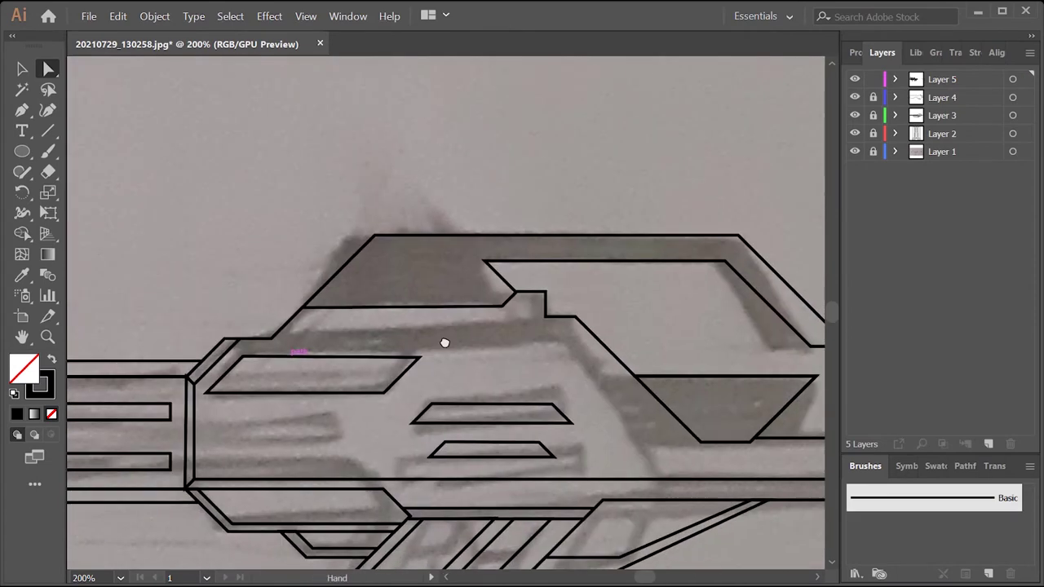
key("ctrl+minus")
key("ctrl+plus")
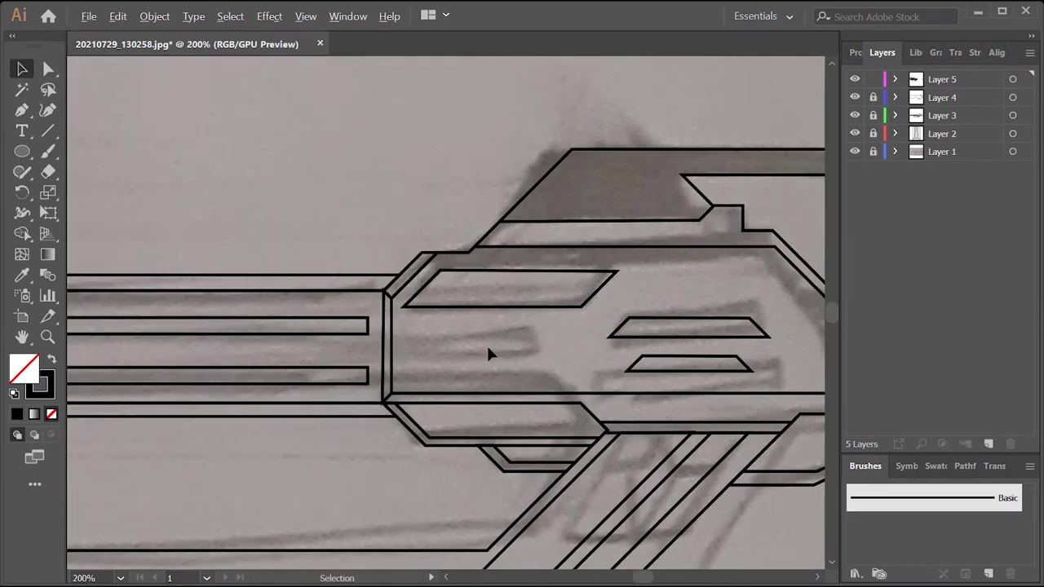
- Work along the receiver to the barrel junction, tracing the receiver bands
scroll(486, 343, "right", 3)
scroll(389, 314, "left", 1)
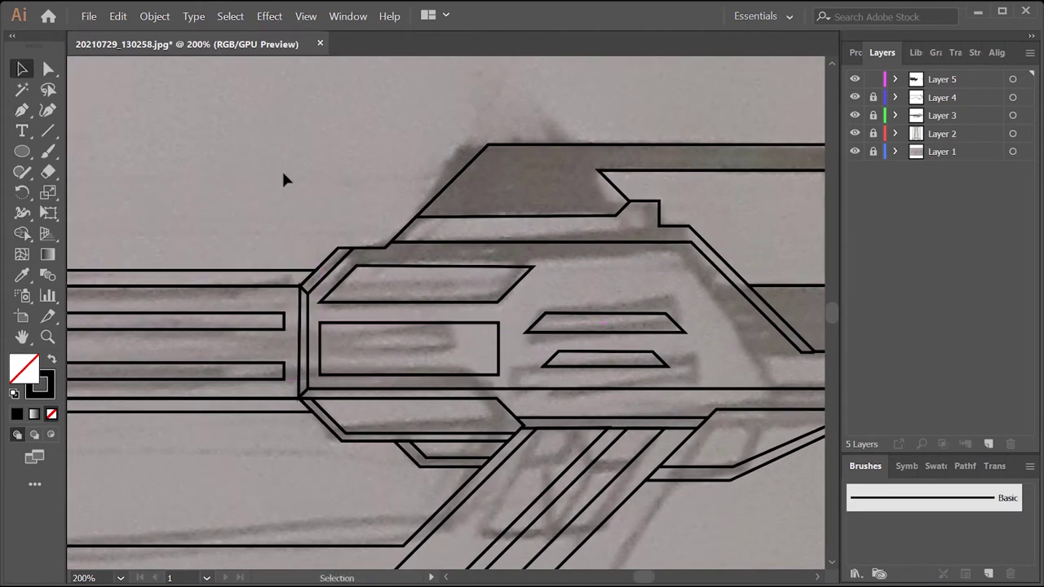
key("ctrl+minus")
key("ctrl+minus")
key("ctrl+minus")
scroll(710, 271, "up", 4)
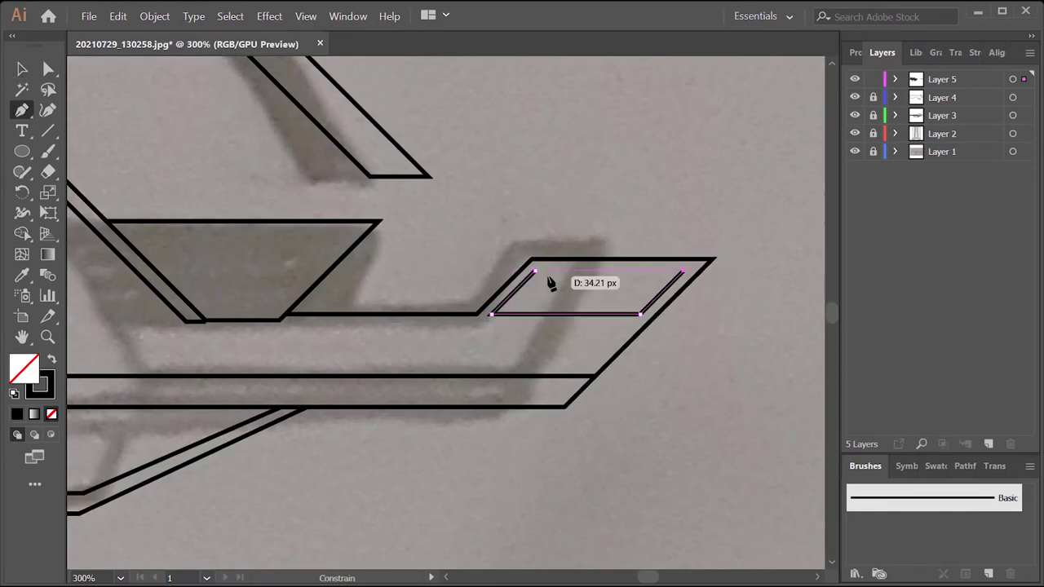
key("ctrl+minus")
key("ctrl+minus")
key("ctrl+minus")
key("ctrl+plus")
key("ctrl+plus")
key("ctrl+plus")
key("ctrl+minus")
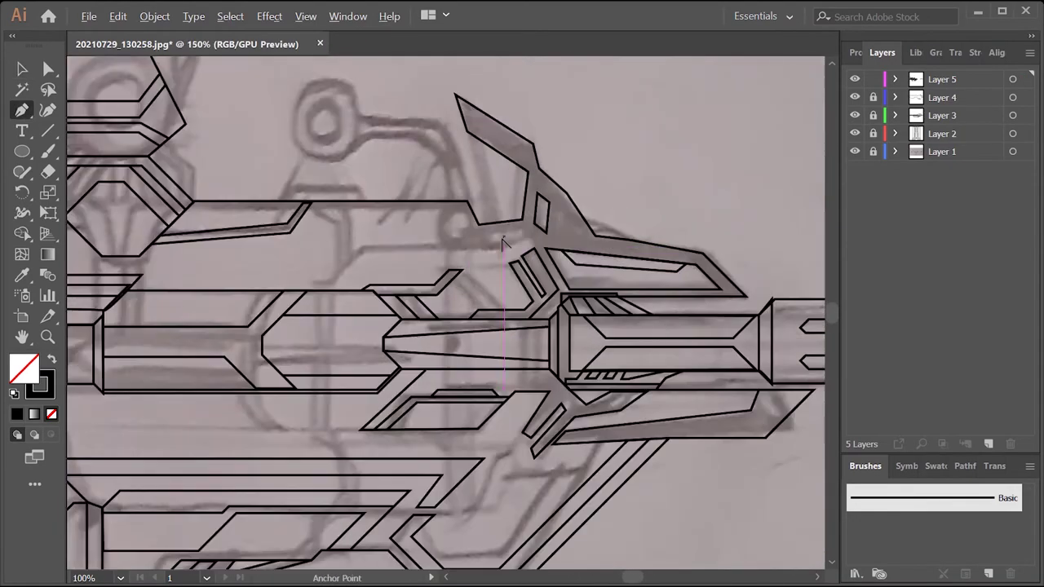
key("ctrl+plus")
key("ctrl+plus")
key("ctrl+plus")
key("ctrl+plus")
key("ctrl+plus")
key("ctrl+plus")
key("ctrl+plus")
key("ctrl+minus")
key("ctrl+minus")
key("ctrl+minus")
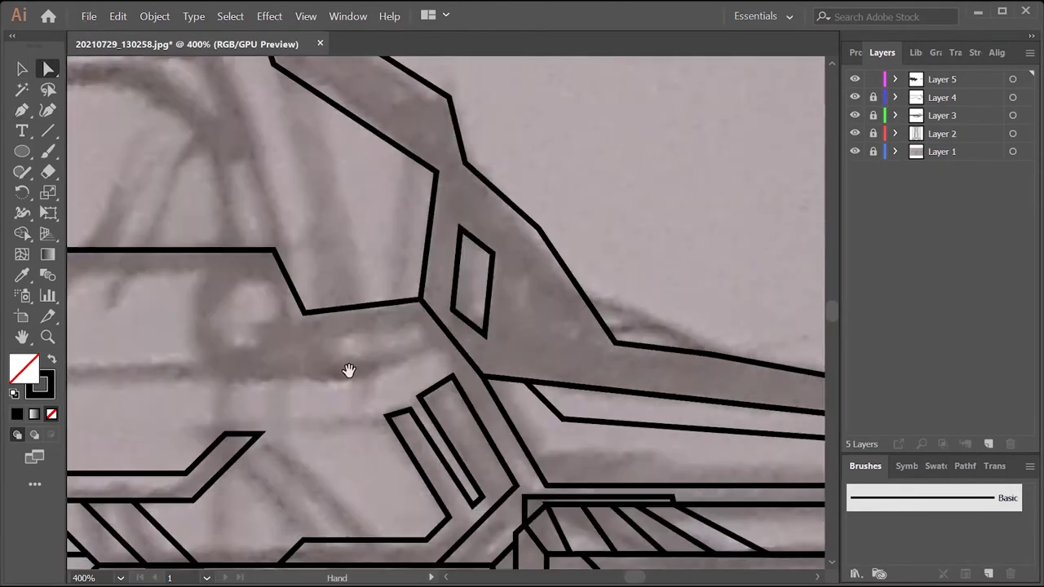
key("ctrl+minus")
key("ctrl+minus")
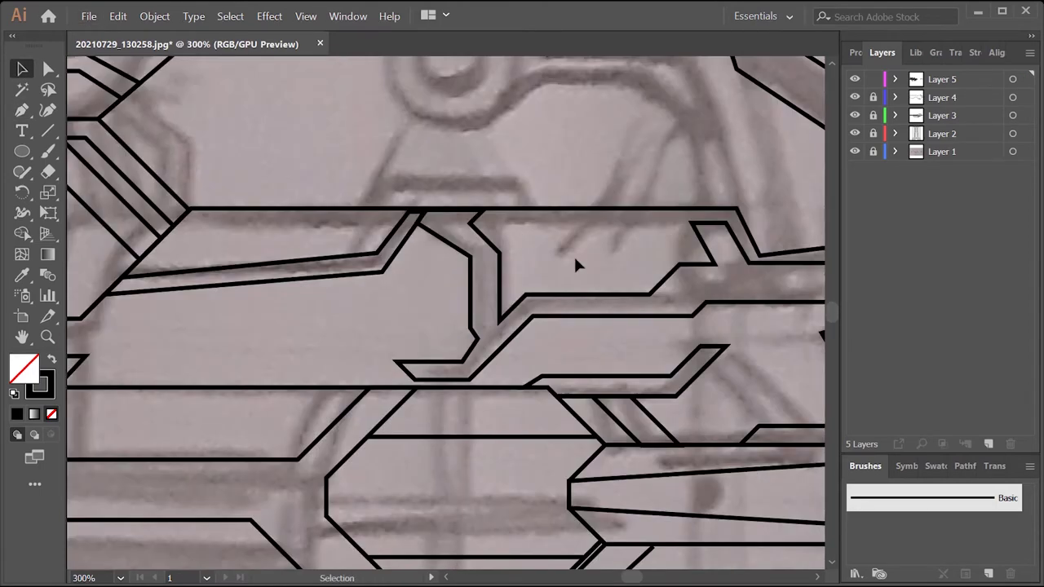
key("ctrl+plus")
key("ctrl+minus")
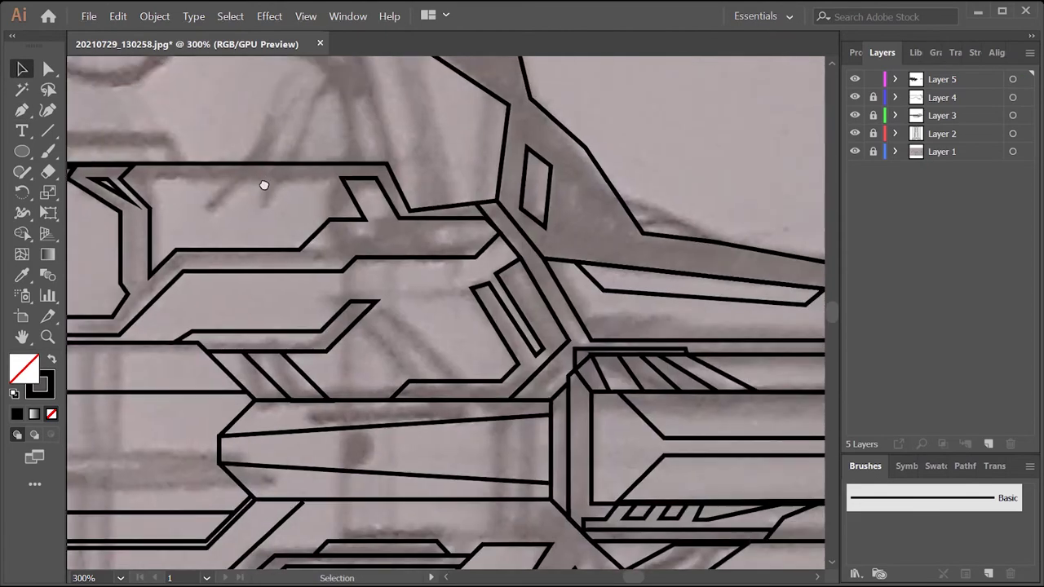
key("ctrl+0")
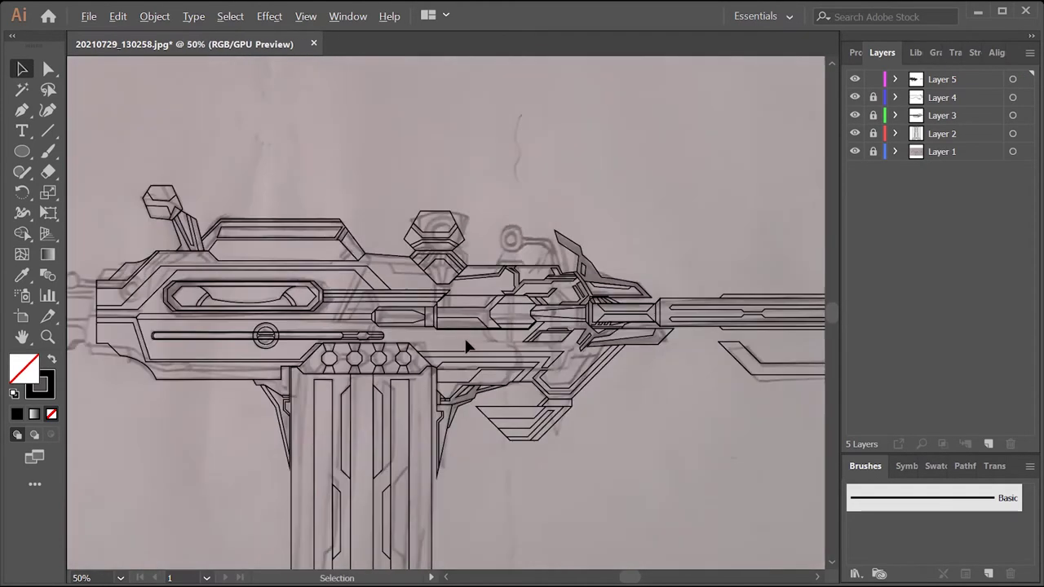
- Trace the curved rear cap and lower receiver outlines, ending each path
key("ctrl+plus")
key("ctrl+plus")
key("ctrl+plus")
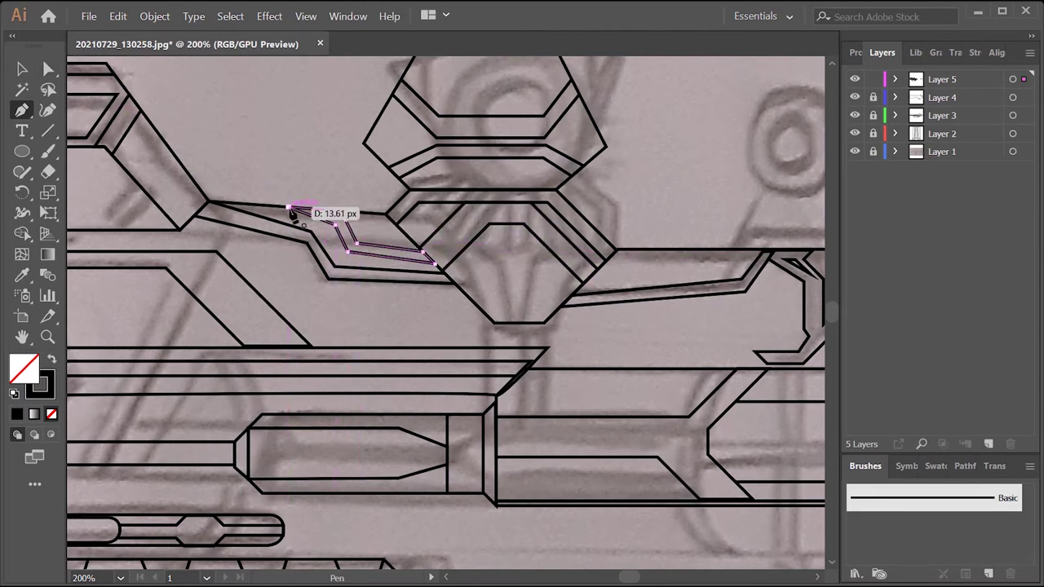
key("v")
key("ctrl+0")
key("ctrl+plus")
key("ctrl+plus")
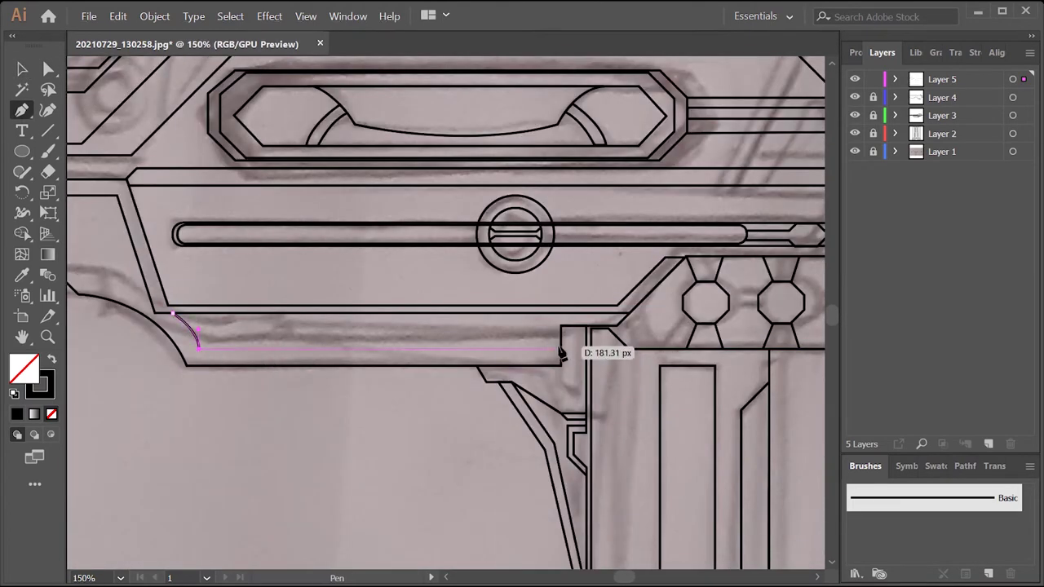
key("v")
key("ctrl+0")
key("ctrl+plus")
key("ctrl+plus")
key("ctrl+plus")
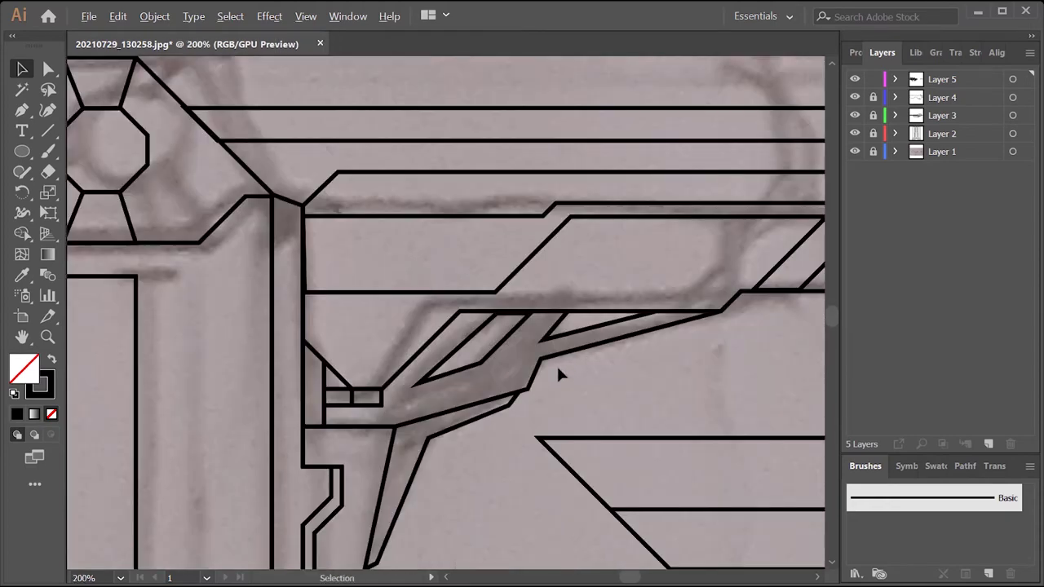
key("ctrl+0")
key("ctrl+minus")
key("ctrl+plus")
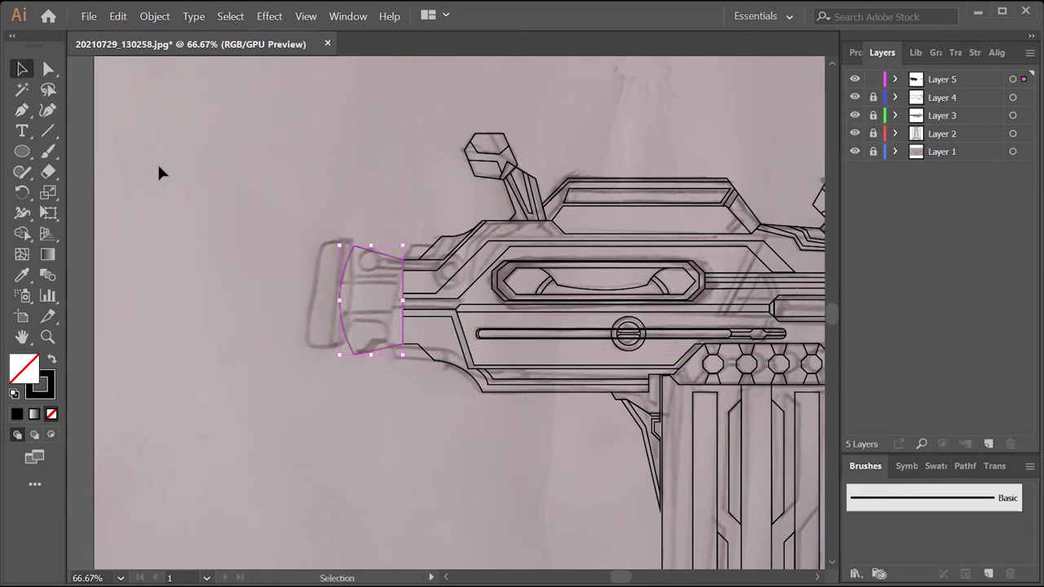
- Start an inner line on the rear cap arc
key("ctrl+minus")
key("ctrl+plus")
key("ctrl+plus")
key("ctrl+plus")
key("p")
left_click(278, 189)
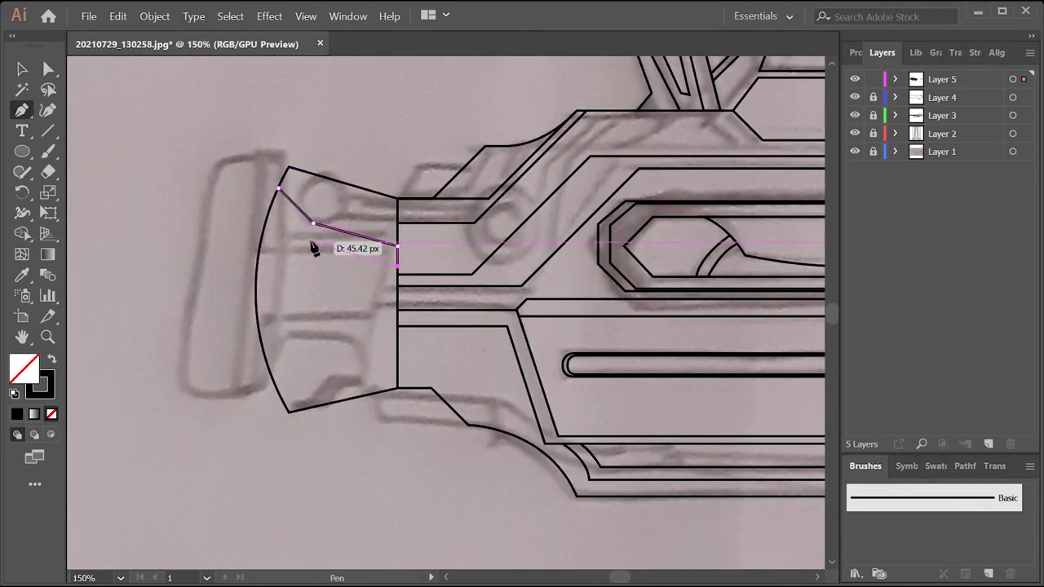
- Reflect the small stock piece vertically
right_click(371, 331)
left_click(505, 243)
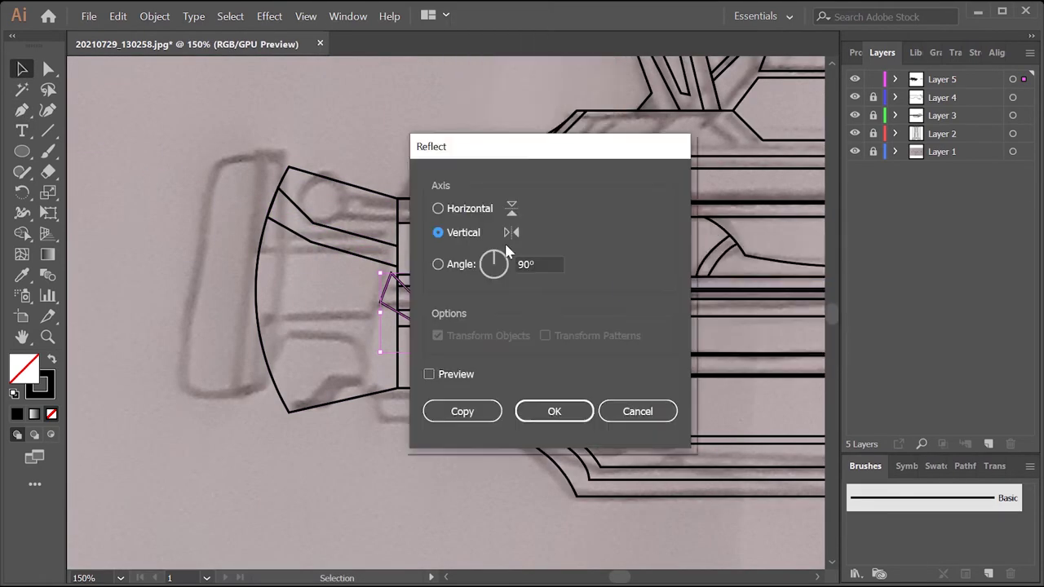
key("Return")
left_click(497, 480)
- Draw the missing lower contour under the stock
key("ctrl+minus")
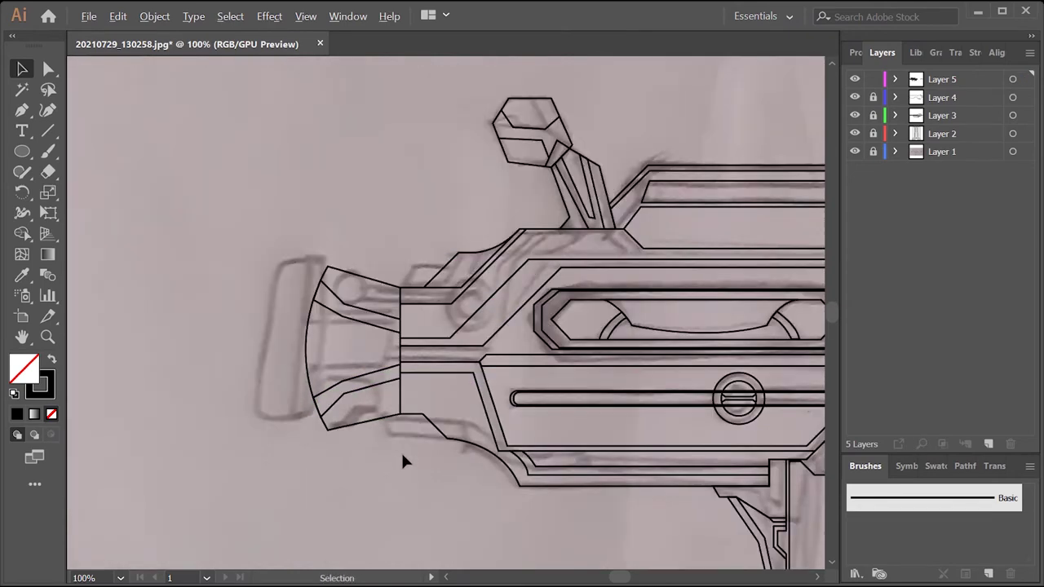
key("ctrl+plus")
key("ctrl+plus")
key("p")
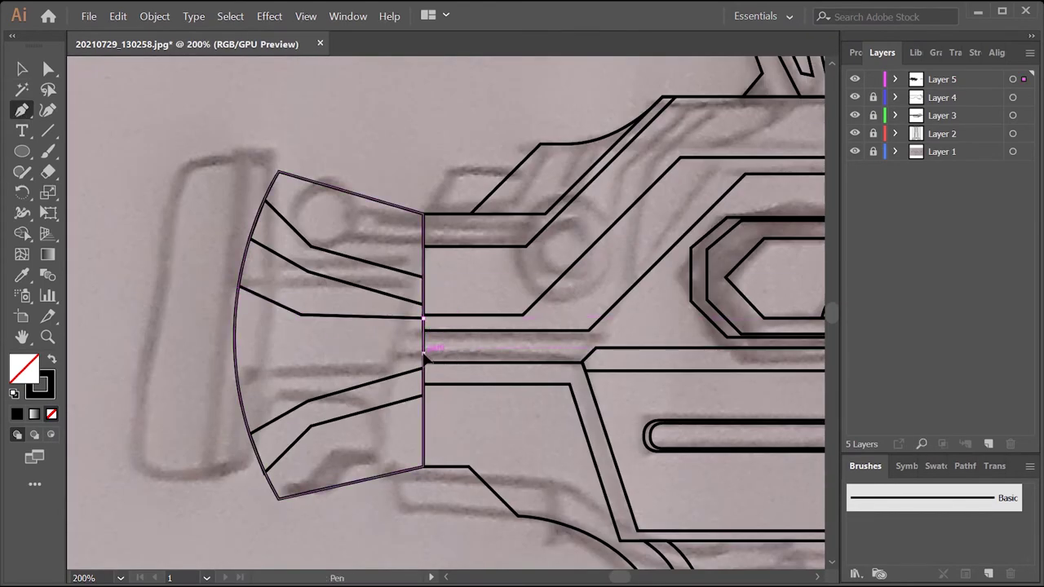
left_click(201, 356, "ctrl")
key("ctrl+minus")
key("ctrl+minus")
key("ctrl+minus")
key("ctrl+plus")
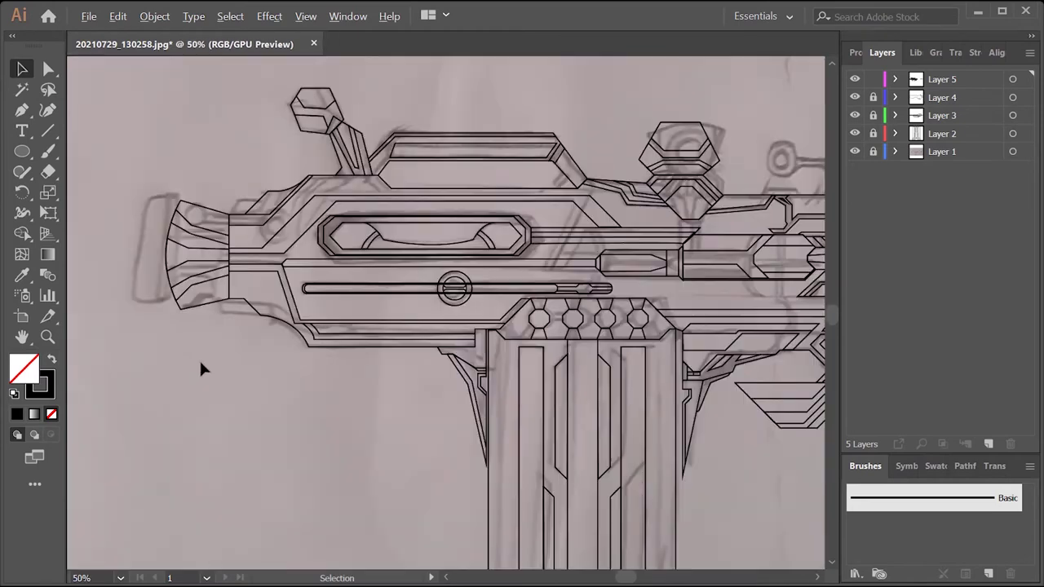
key("ctrl+plus")
key("ctrl+plus")
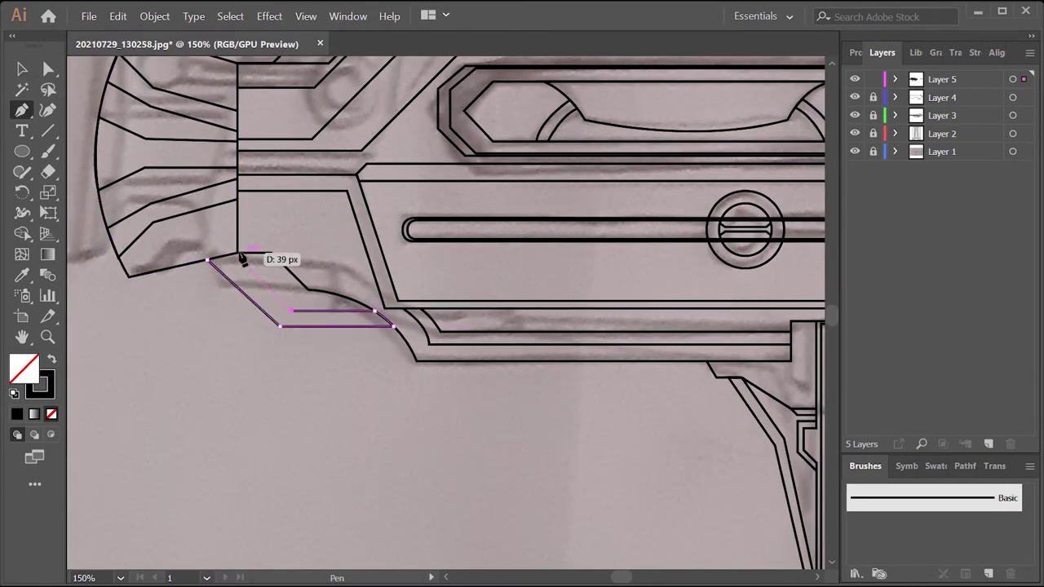
key("ctrl+minus")
key("ctrl+minus")
key("ctrl+minus")
key("ctrl+minus")
key("ctrl+minus")
- Hide the reference photo layer and switch to the Shape Builder (Shift+M)
left_click(854, 152)
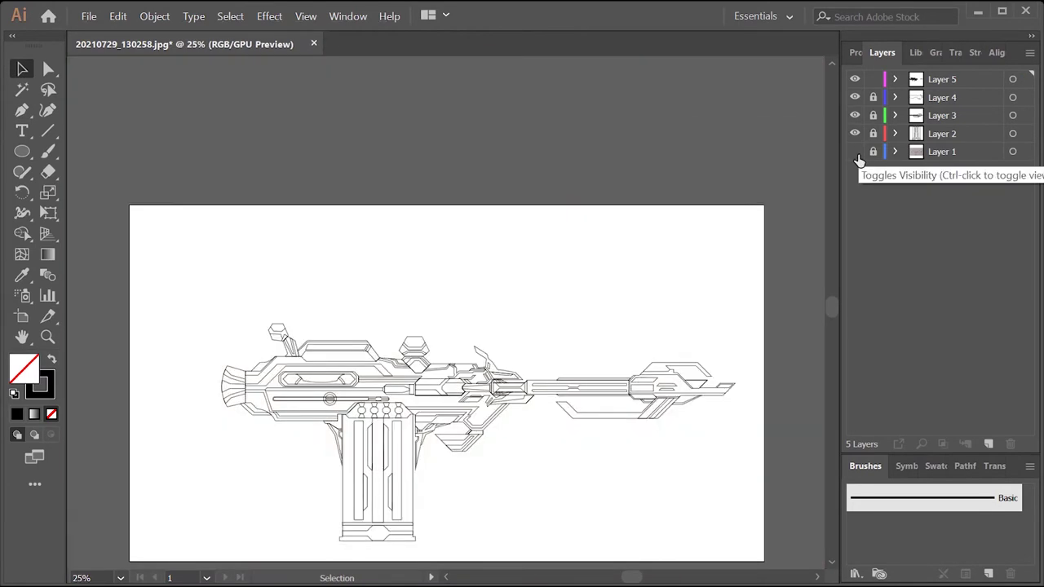
key("ctrl+plus")
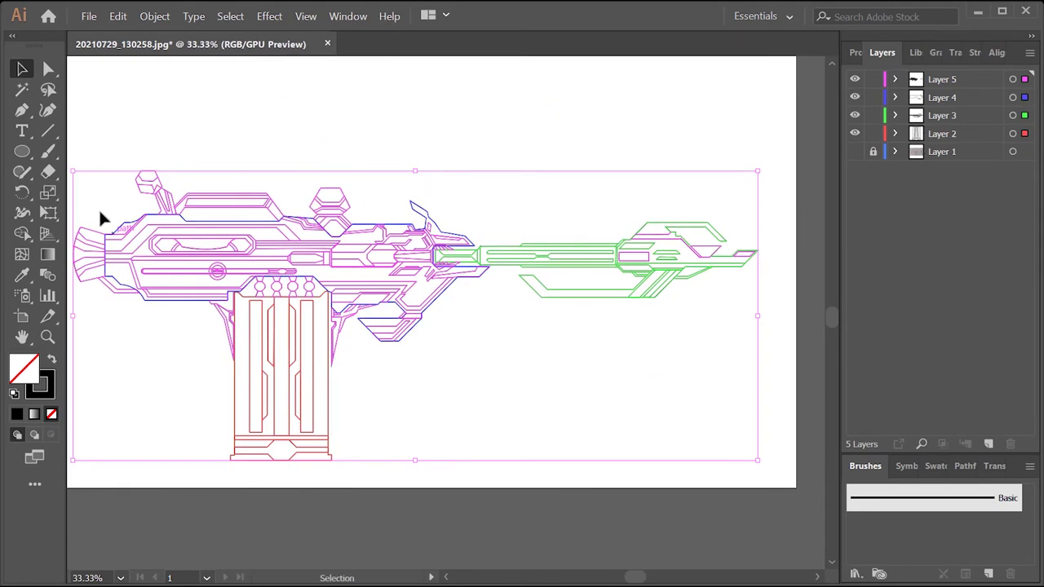
key("shift+m")
scroll(657, 235, "up", 1)
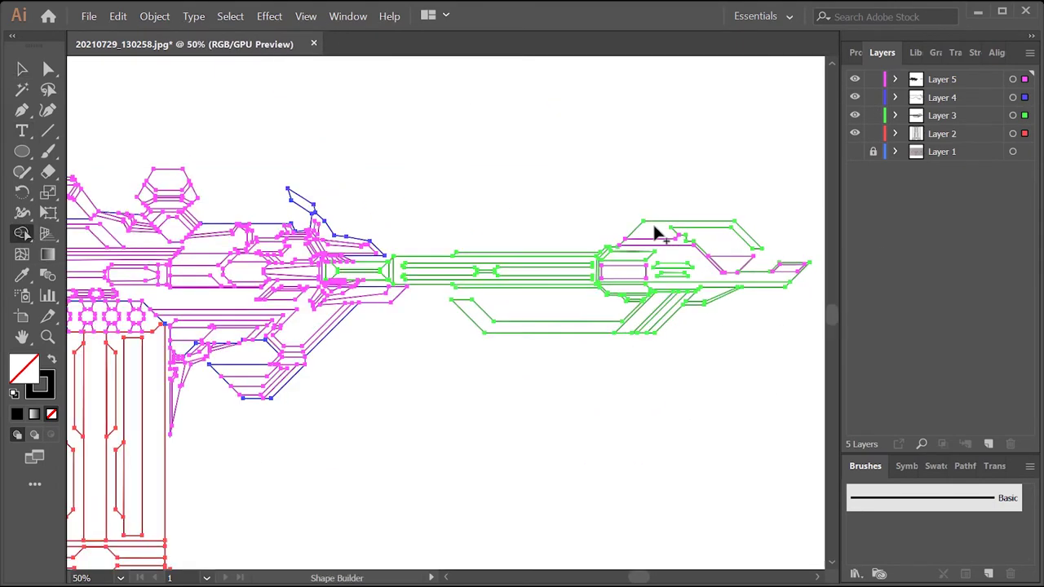
scroll(361, 273, "up", 3)
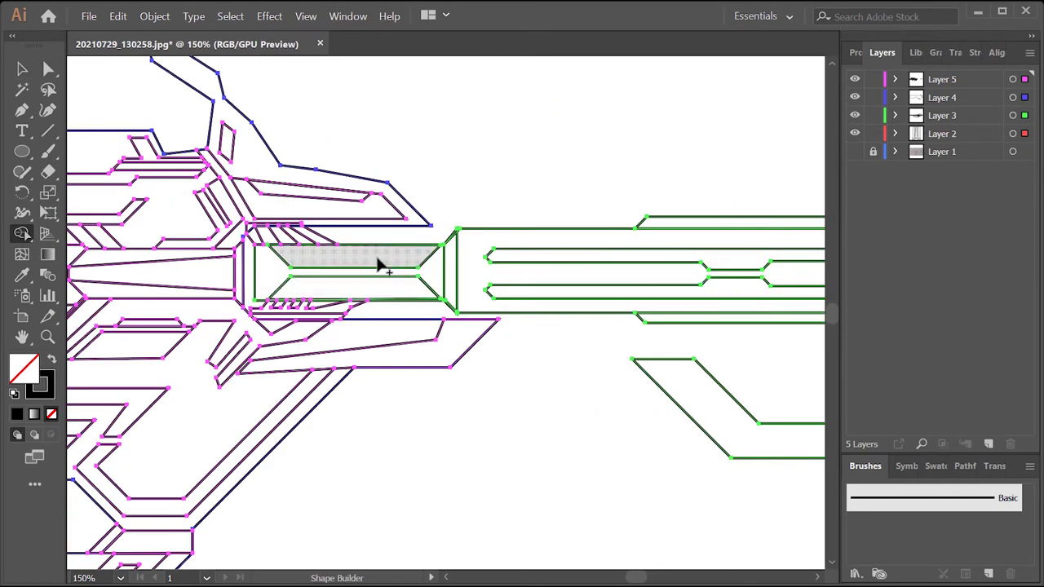
left_click_drag(198, 231, 377, 209)
- Merge the central band regions, then the enclosed areas across body, barrel and magazine
left_click_drag(320, 283, 458, 268)
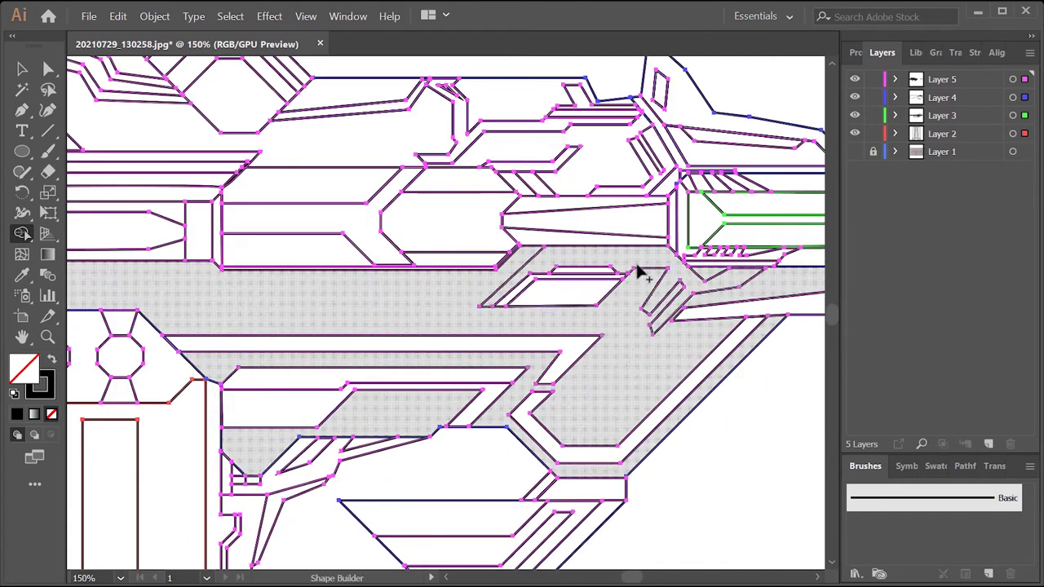
scroll(501, 384, "down", 2)
scroll(506, 375, "up", 3)
scroll(541, 240, "down", 3)
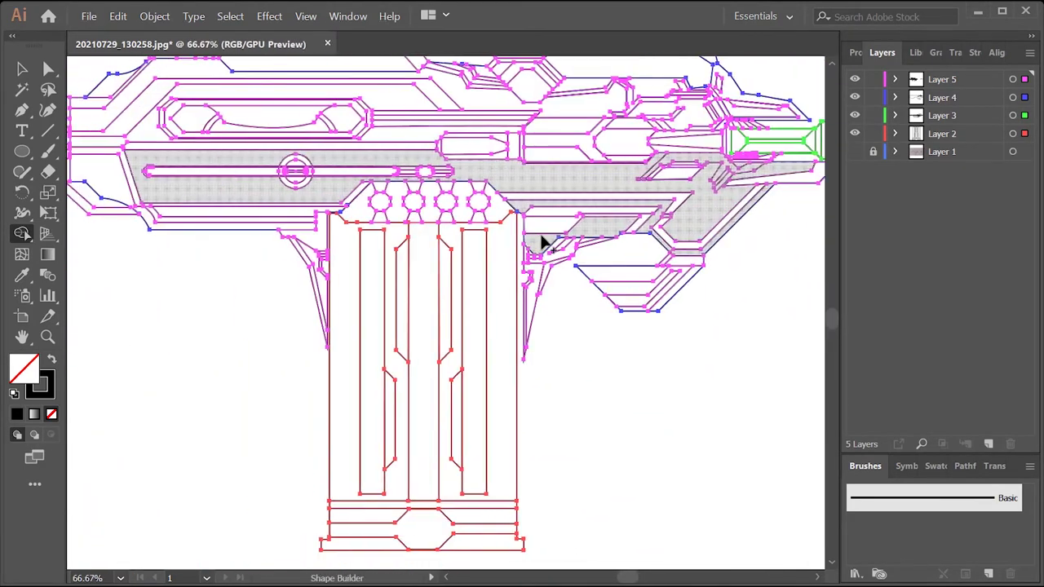
scroll(403, 171, "up", 3)
scroll(426, 263, "down", 2)
scroll(281, 231, "up", 2)
scroll(282, 230, "left", 3)
scroll(285, 316, "up", 2)
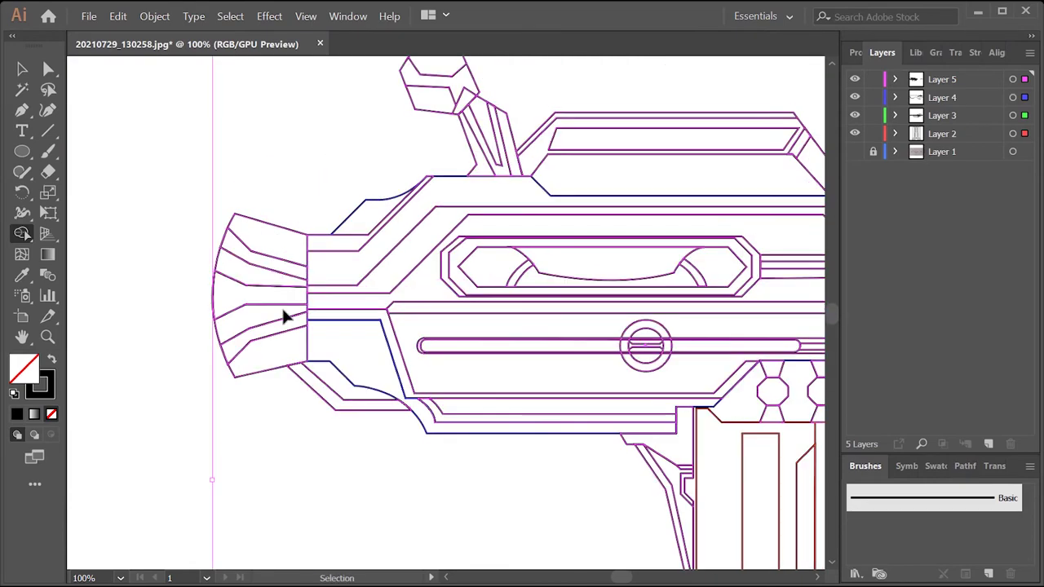
scroll(349, 263, "up", 2)
scroll(387, 273, "up", 2)
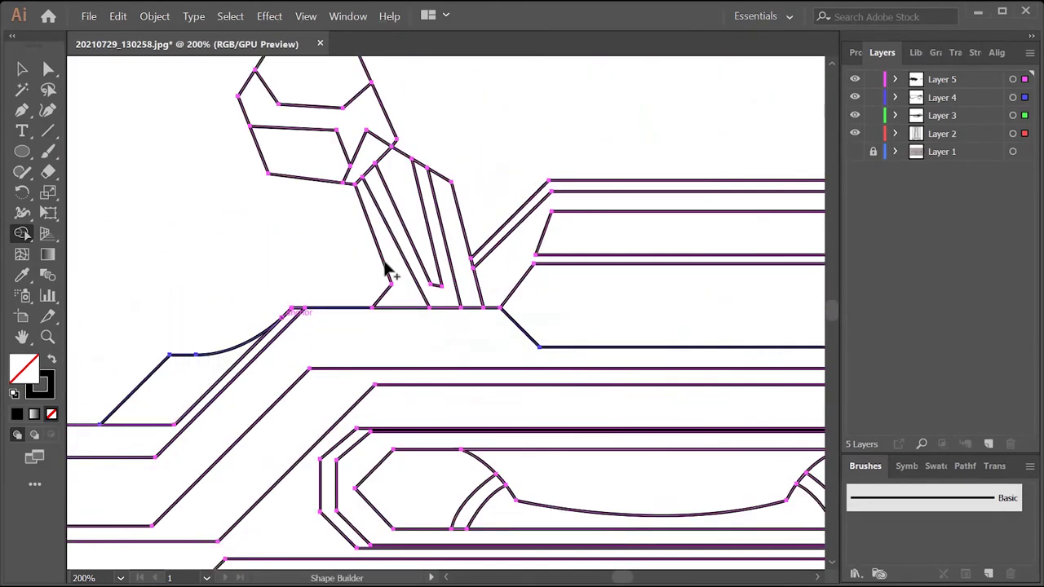
scroll(455, 235, "up", 3)
scroll(449, 278, "down", 2)
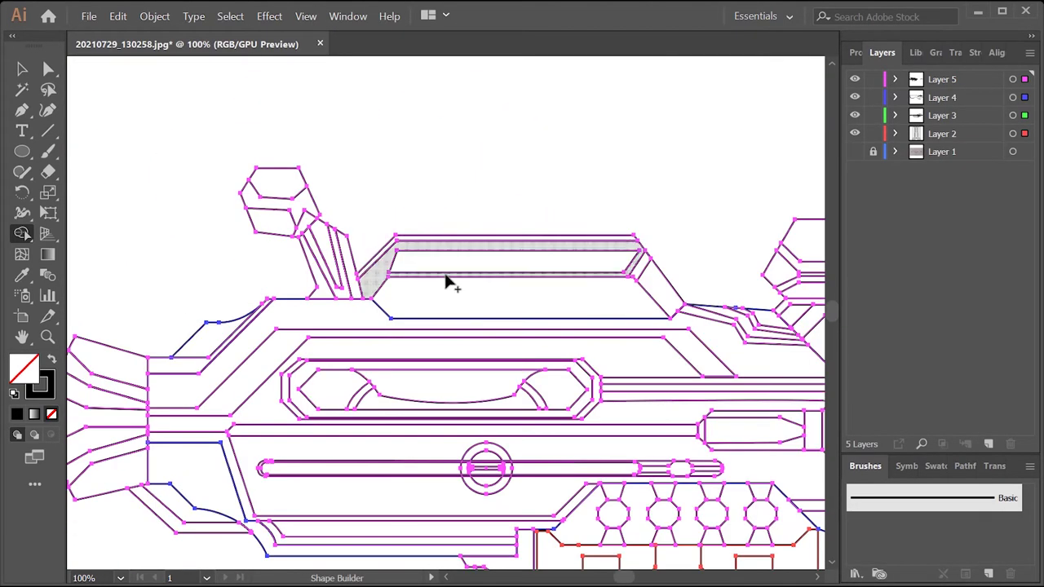
scroll(659, 347, "right", 3)
scroll(466, 228, "up", 2)
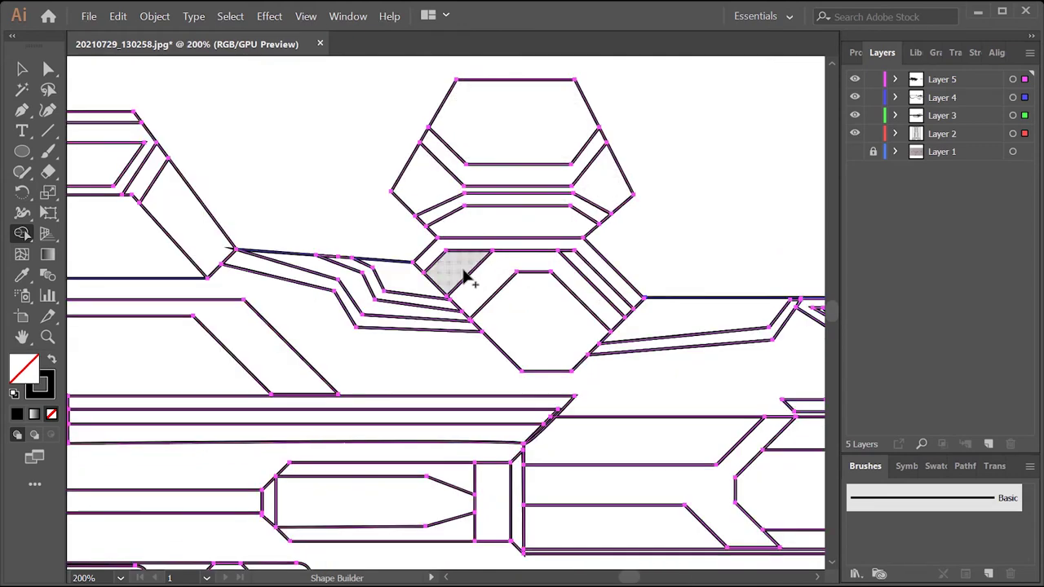
scroll(463, 278, "down", 2)
scroll(653, 366, "right", 3)
scroll(489, 310, "right", 3)
scroll(482, 302, "right", 3)
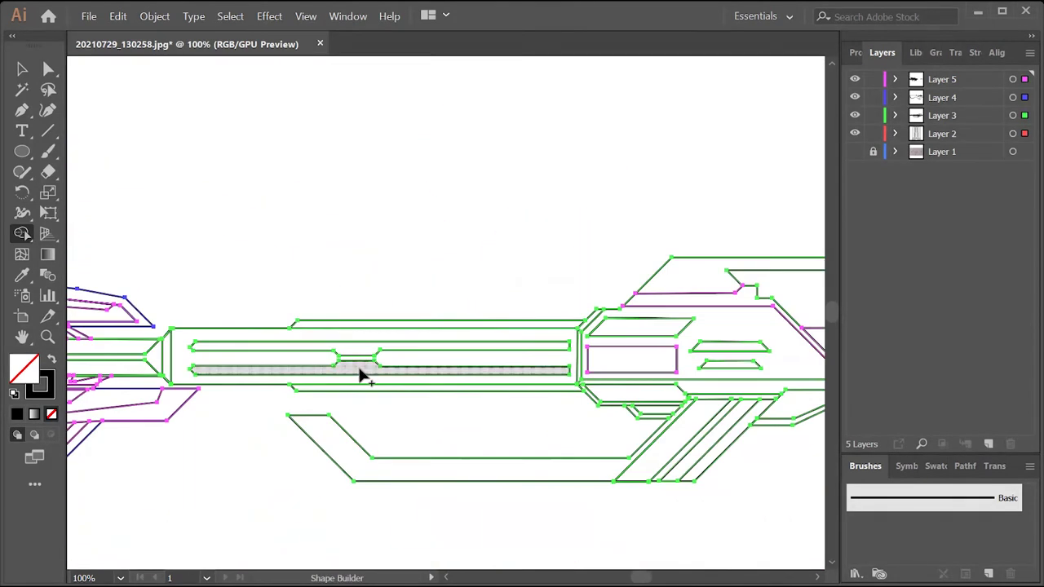
scroll(360, 400, "right", 2)
scroll(538, 383, "right", 4)
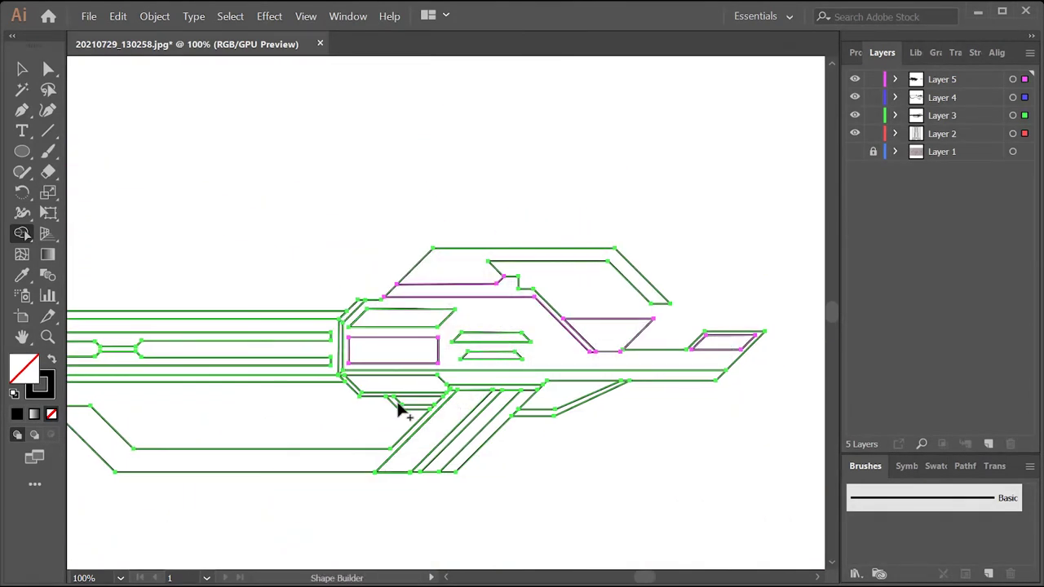
scroll(245, 415, "up", 1)
scroll(275, 449, "down", 4)
scroll(354, 244, "up", 4)
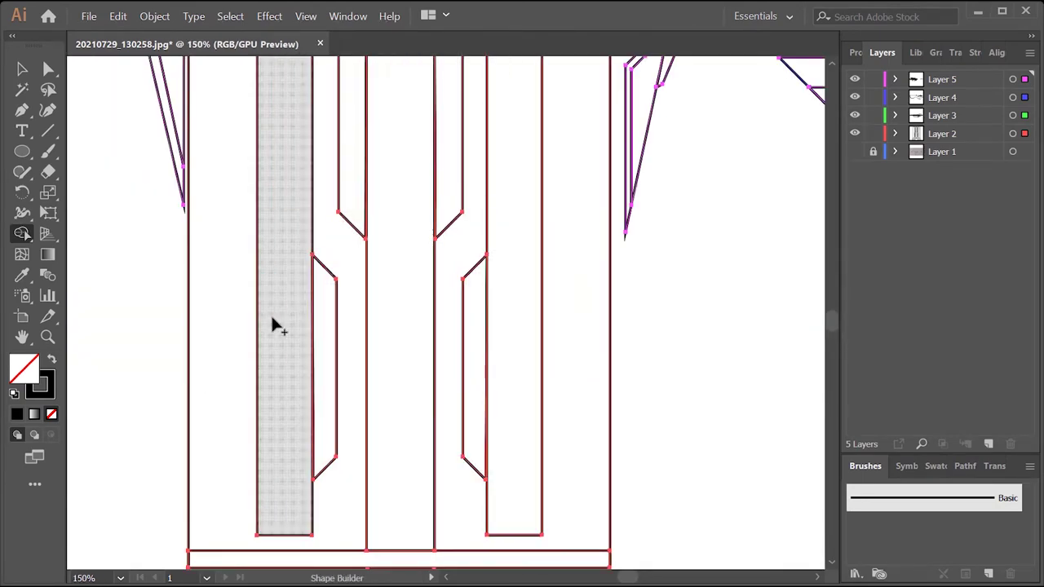
scroll(275, 408, "down", 2)
scroll(325, 178, "up", 3)
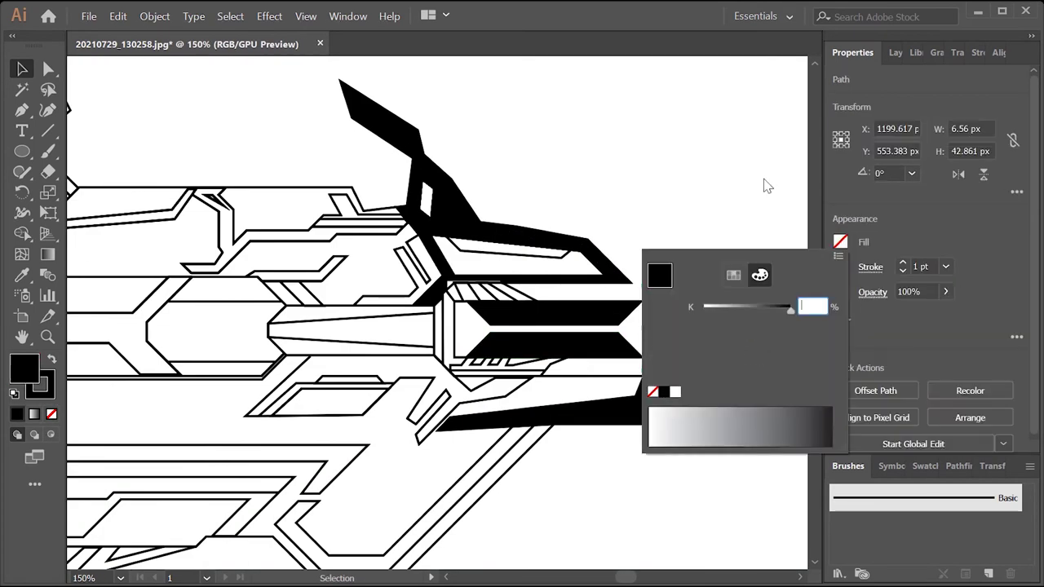
- Fill the two rear fin pieces black and move the round emblem above the stripes
left_click(400, 238)
left_click(468, 208, "shift")
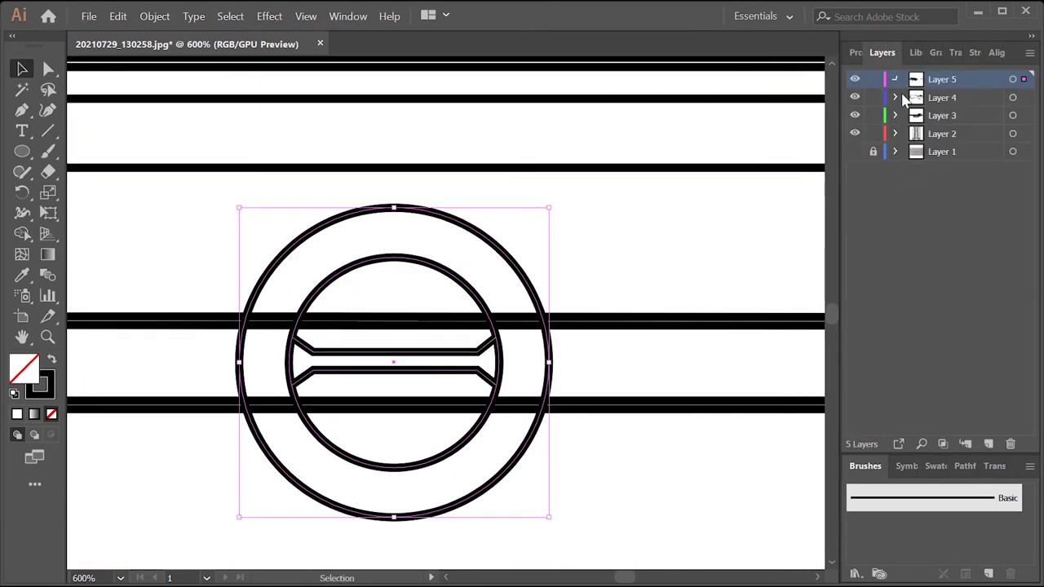
mouse_move(954, 202)
left_mouse_down()
mouse_move(1027, 75)
mouse_move(966, 88)
left_mouse_up()
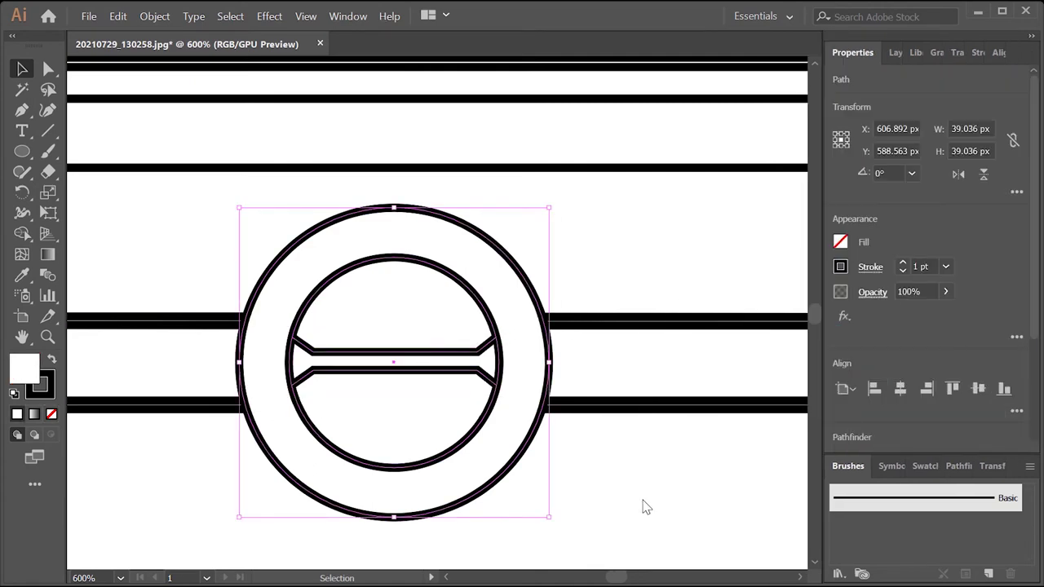
- Select the bar-end piece in the octagon row
key("ctrl+1")
left_click_drag(529, 372, 440, 338)
left_click(564, 334)
- Fill the magazine octagons and the two magazine bars solid black
left_click(536, 279)
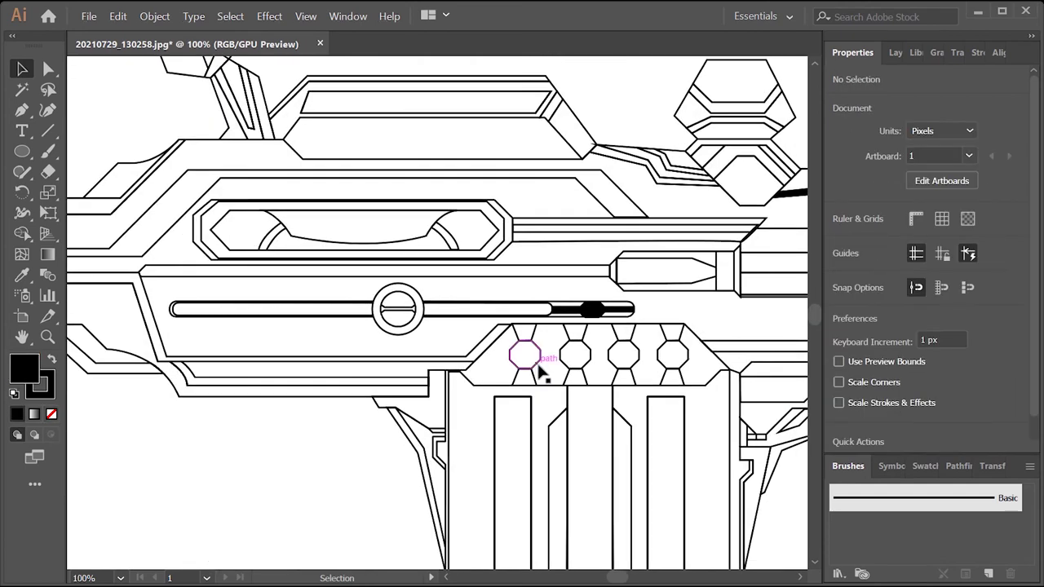
key("shift+x")
key("ctrl+shift+a")
key("ctrl+minus")
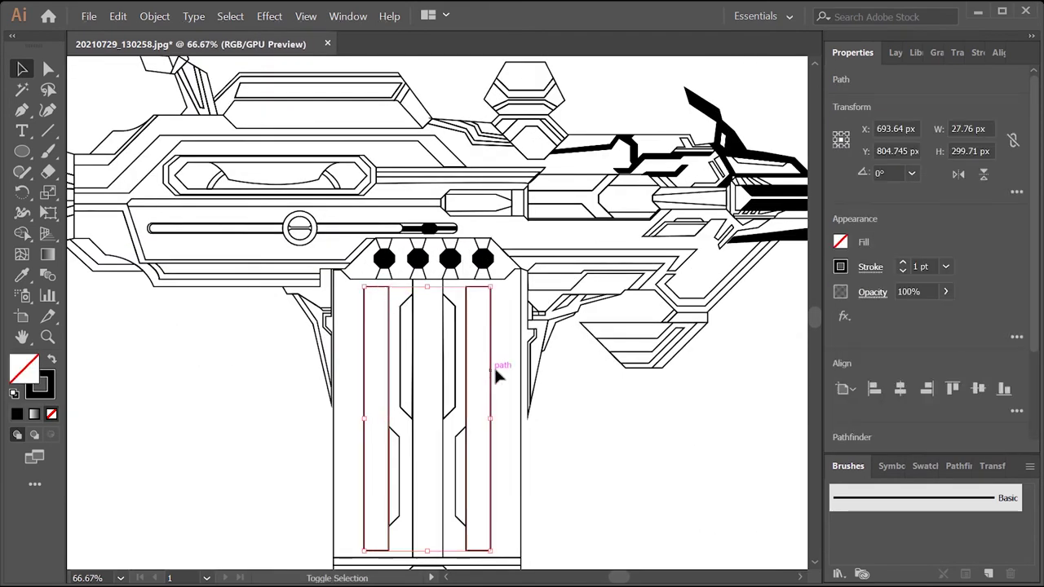
left_click(840, 242)
left_click(820, 406)
left_click(664, 394)
- Fill the magazine's inner outline shape grey
left_click(404, 382)
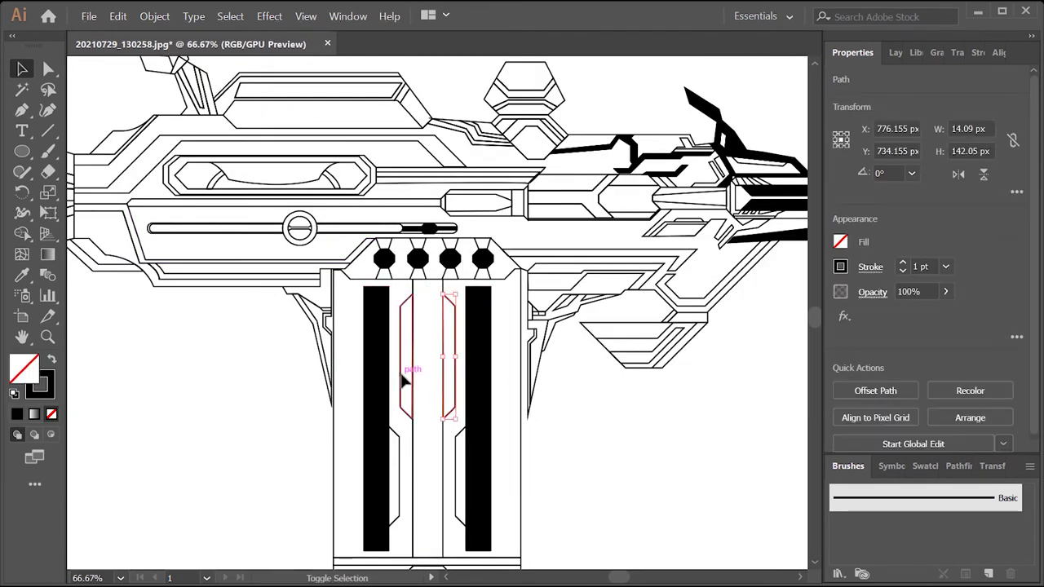
left_click(840, 242)
left_click(676, 407)
key("ctrl+shift+a")
key("ctrl+minus")
key("ctrl+minus")
left_click(840, 241)
key("ctrl+shift+a")
key("ctrl+plus")
key("ctrl+plus")
key("ctrl+plus")
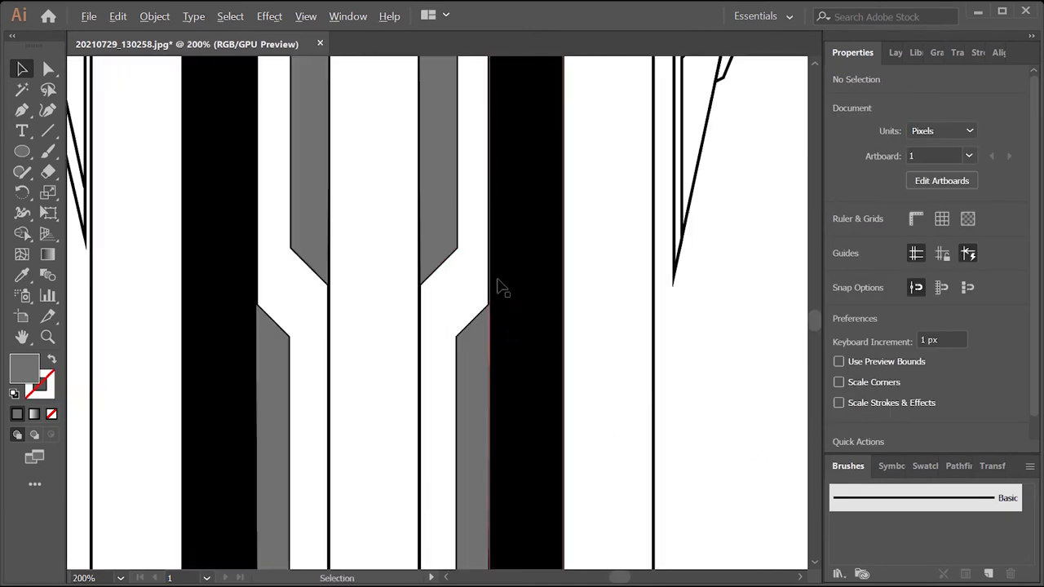
key("ctrl+minus")
key("ctrl+minus")
key("ctrl+minus")
- Fill the middle strip black and the magazine's outer body dark grey
left_click(840, 242)
left_click(665, 394)
left_click(375, 367)
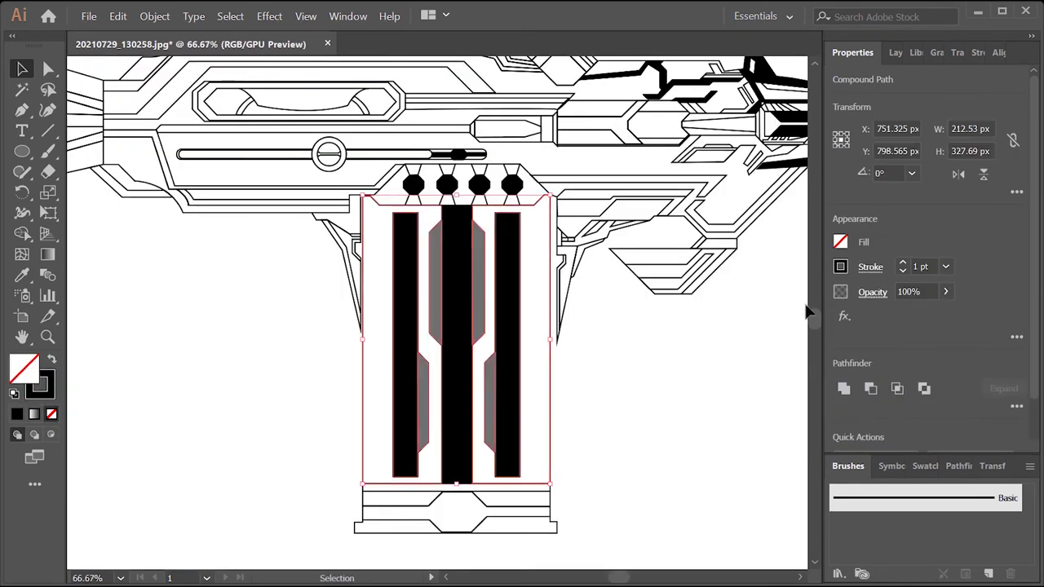
left_click(840, 242)
left_click(677, 408)
key("ctrl+shift+a")
- Fill the magazine's bottom band dark grey
left_click(520, 452)
left_click(839, 242)
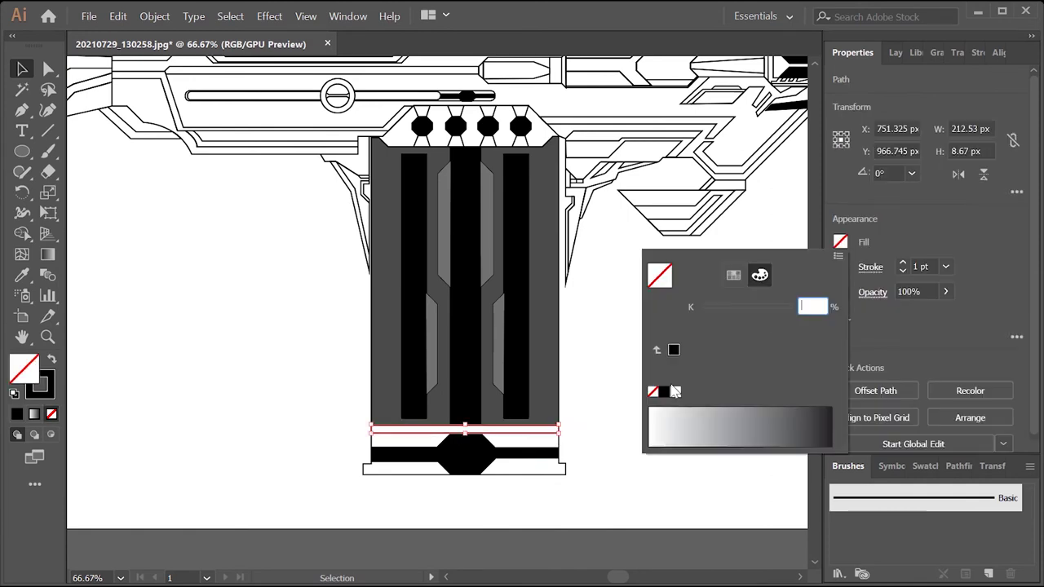
left_click(760, 410)
left_click(840, 242)
left_click(648, 450)
key("ctrl+shift+a")
key("ctrl+plus")
key("ctrl+plus")
- Fill the two thin slivers flanking the magazine black
left_click(424, 367)
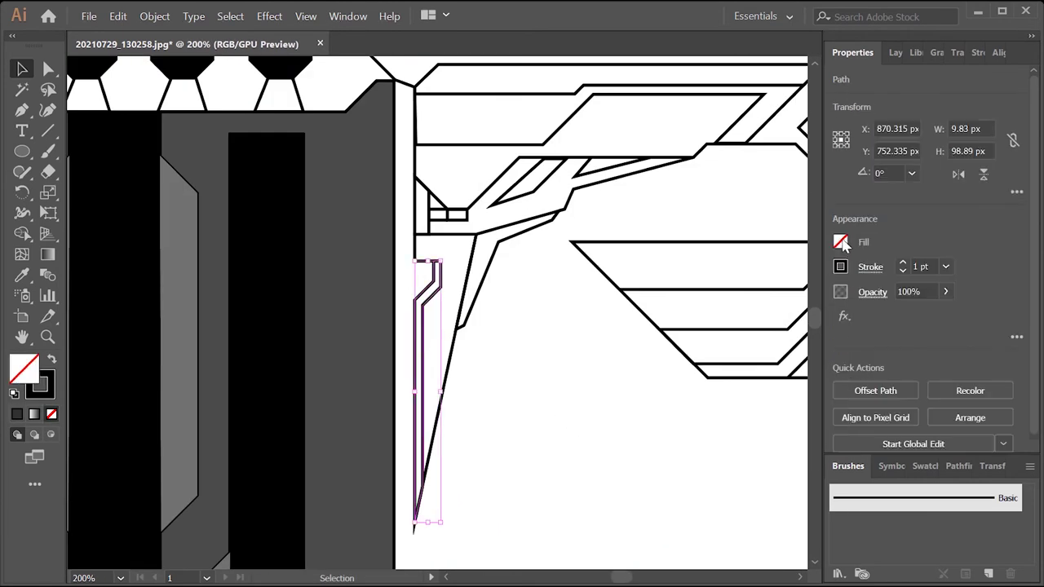
key("shift+x")
key("ctrl+shift+a")
key("ctrl+minus")
key("ctrl+minus")
key("ctrl+plus")
key("ctrl+plus")
left_click(465, 359)
left_click(840, 241)
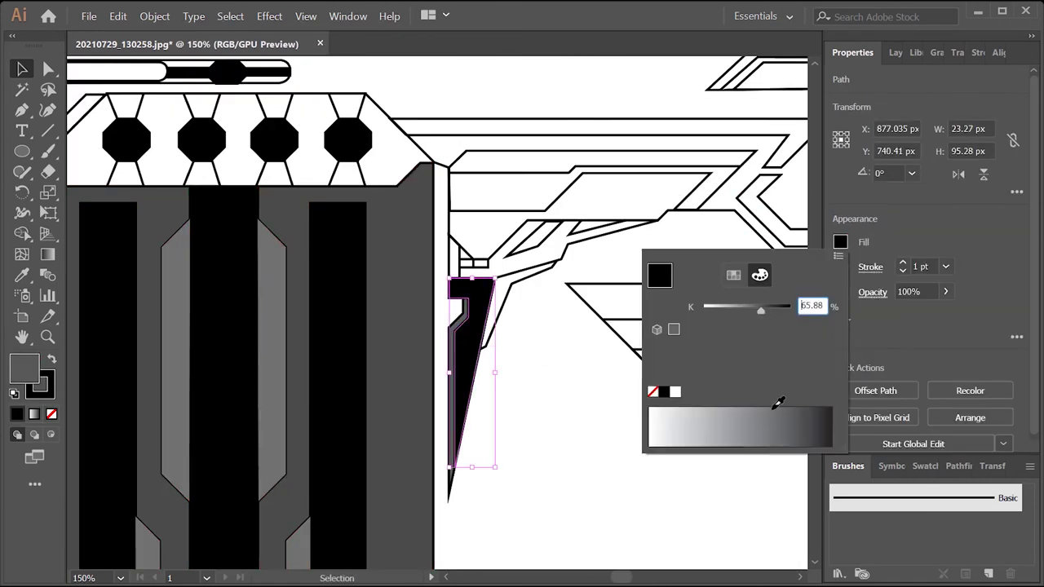
scroll(437, 313, "left", 5)
left_click(310, 203)
left_click(840, 242)
left_click(670, 392)
key("ctrl+shift+a")
- Fill the magazine stripes light grey
left_click_drag(231, 282, 202, 445)
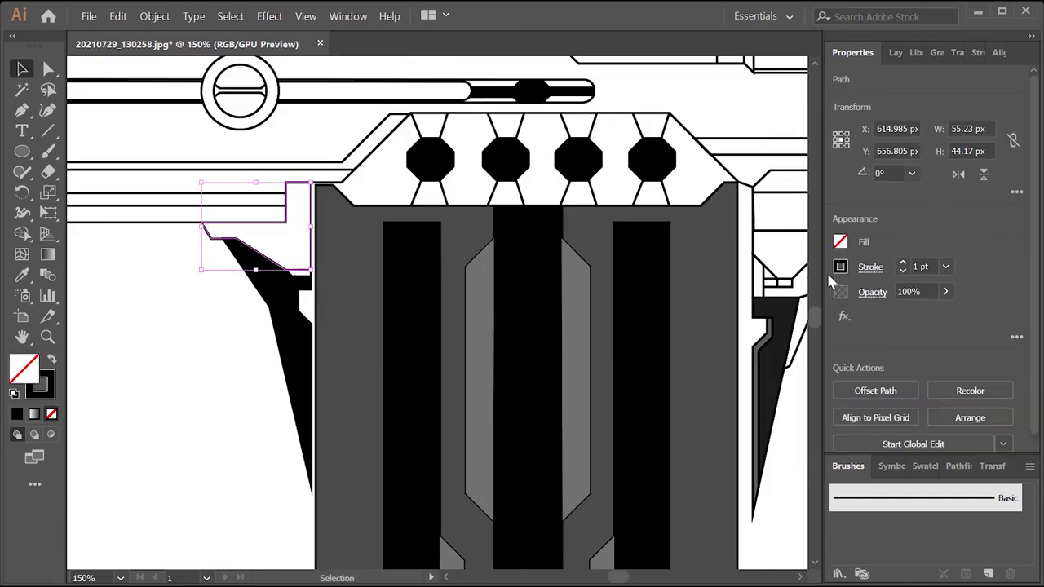
key("ctrl+shift+a")
key("ctrl+minus")
key("ctrl+minus")
key("ctrl+minus")
key("ctrl+plus")
key("ctrl+plus")
key("ctrl+plus")
left_click(397, 413)
left_click(840, 241)
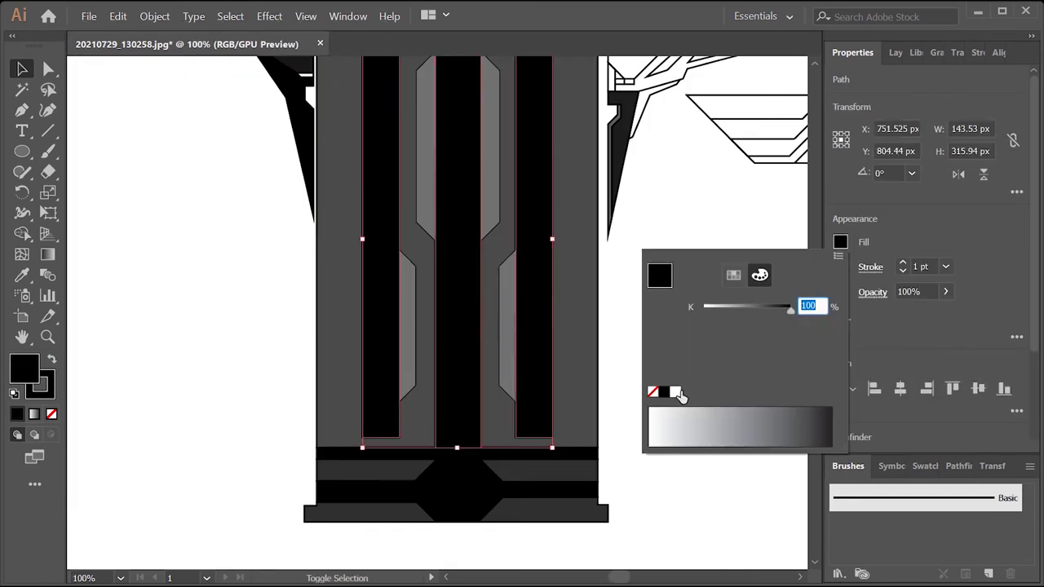
left_click(676, 392)
key("ctrl+shift+a")
key("ctrl+minus")
- Fill the magazine's bottom piece grey
left_click(424, 326)
left_click(840, 241)
left_click(457, 441)
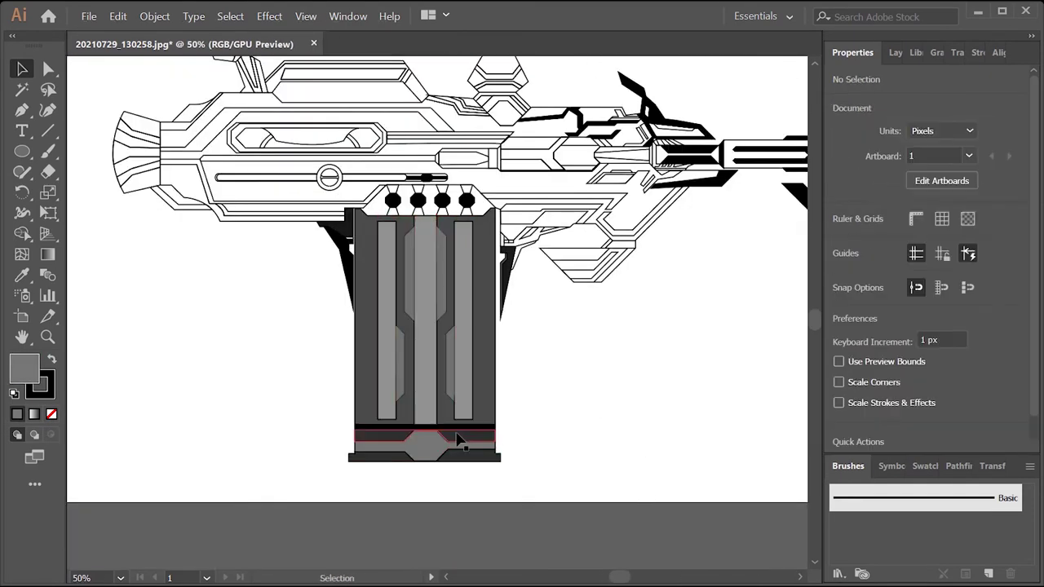
- Fill a region of the rear fan with a grey shade
key("ctrl+shift+a")
left_click_drag(164, 231, 230, 351)
scroll(199, 285, "up", 3)
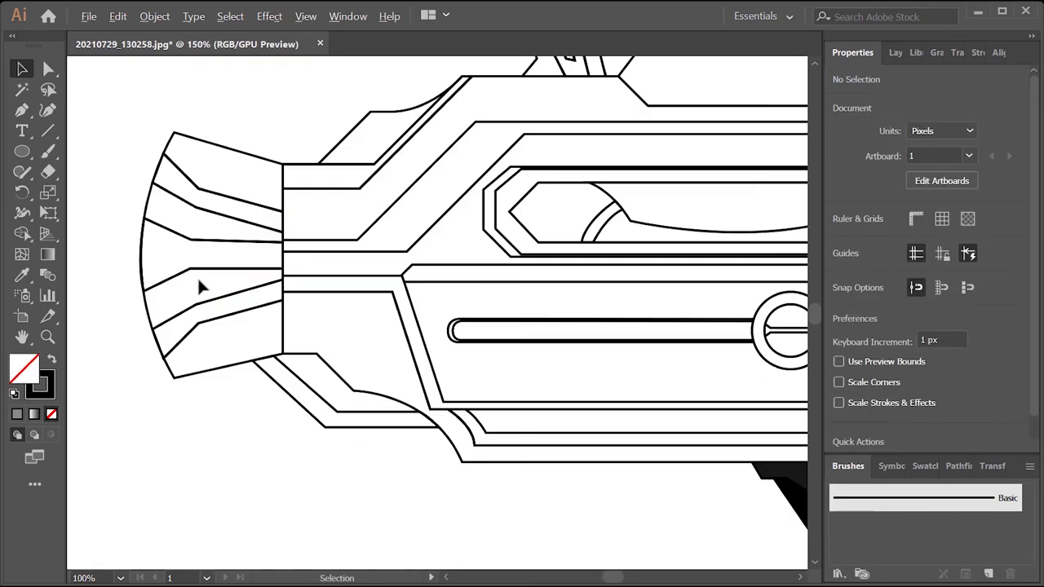
left_click(840, 241)
left_click(673, 430)
key("ctrl+shift+a")
key("ctrl+minus")
key("ctrl+minus")
key("ctrl+minus")
scroll(418, 188, "up", 2)
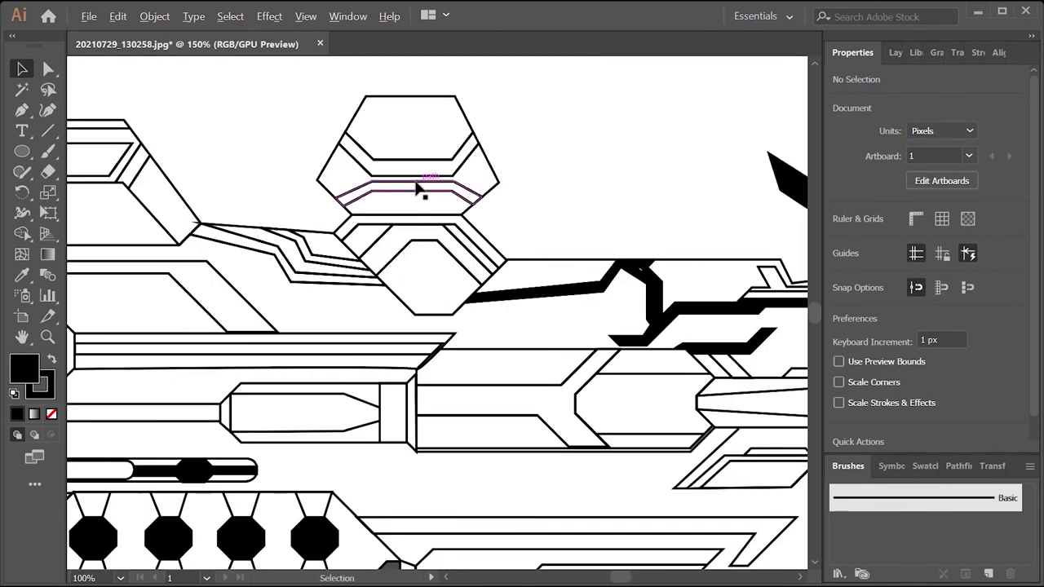
- Fill the chevron path and the top hexagon piece black
key("shift+x")
key("ctrl+shift+a")
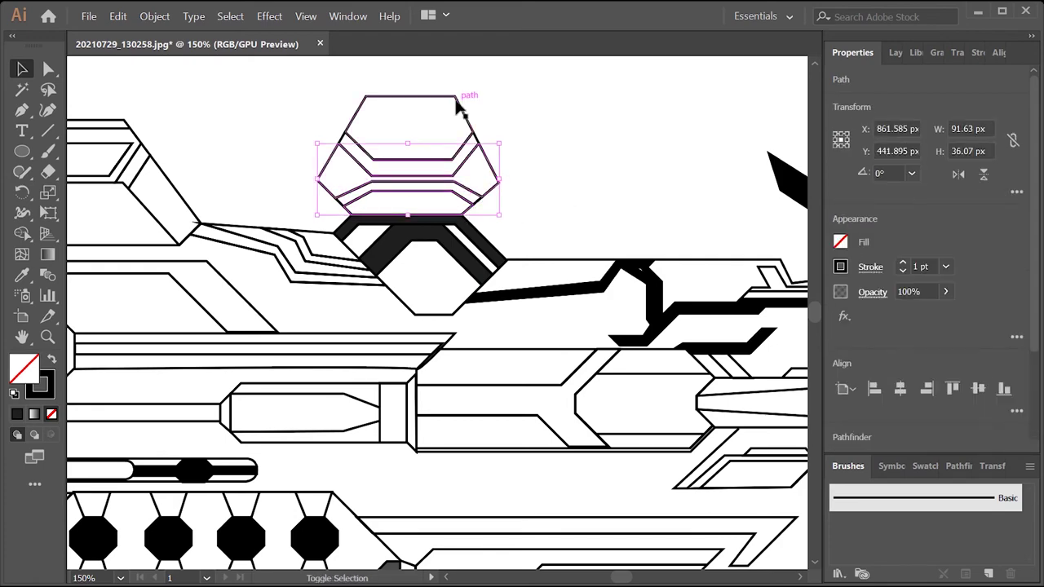
key("shift+x")
key("ctrl+shift+a")
key("ctrl+shift+a")
key("ctrl+minus")
key("ctrl+minus")
key("ctrl+minus")
key("ctrl+minus")
key("ctrl+minus")
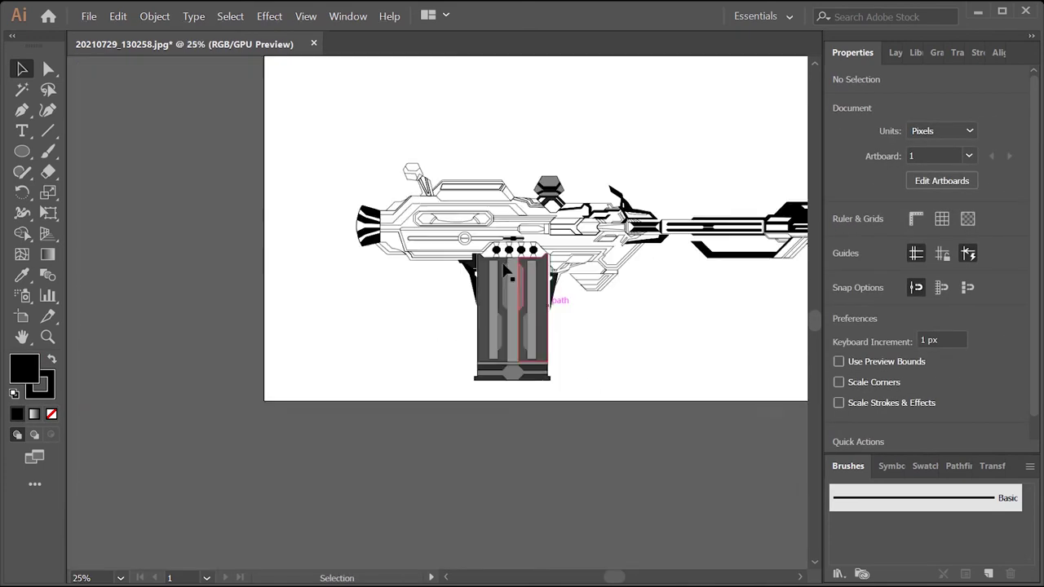
scroll(503, 269, "up", 4)
- Fill the dot row above the magazine and the long chevron panel grey
left_click(840, 242, "shift")
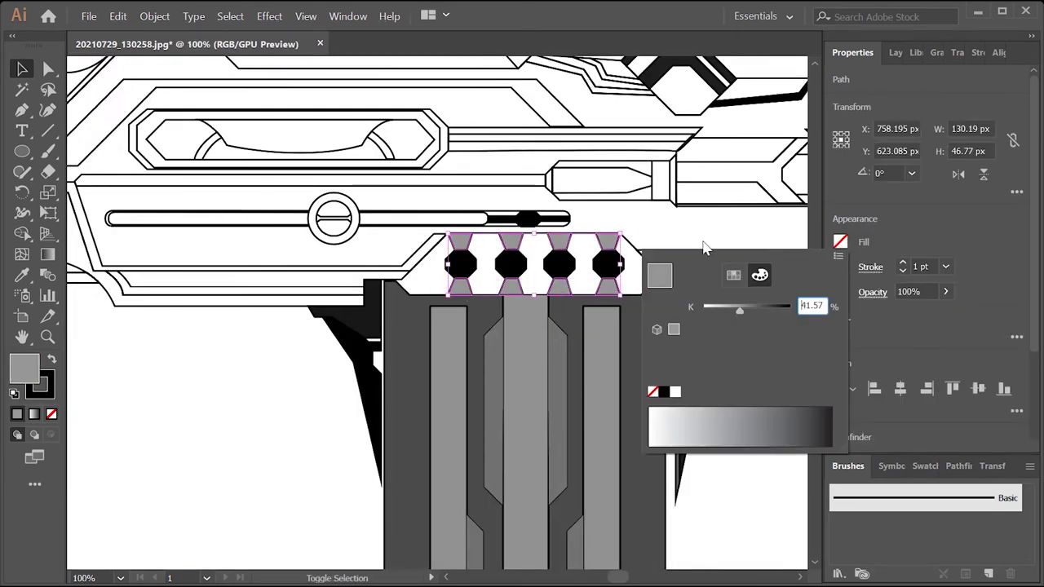
key("ctrl+shift+a")
left_click(407, 243)
left_click(840, 241, "shift")
left_click(755, 424)
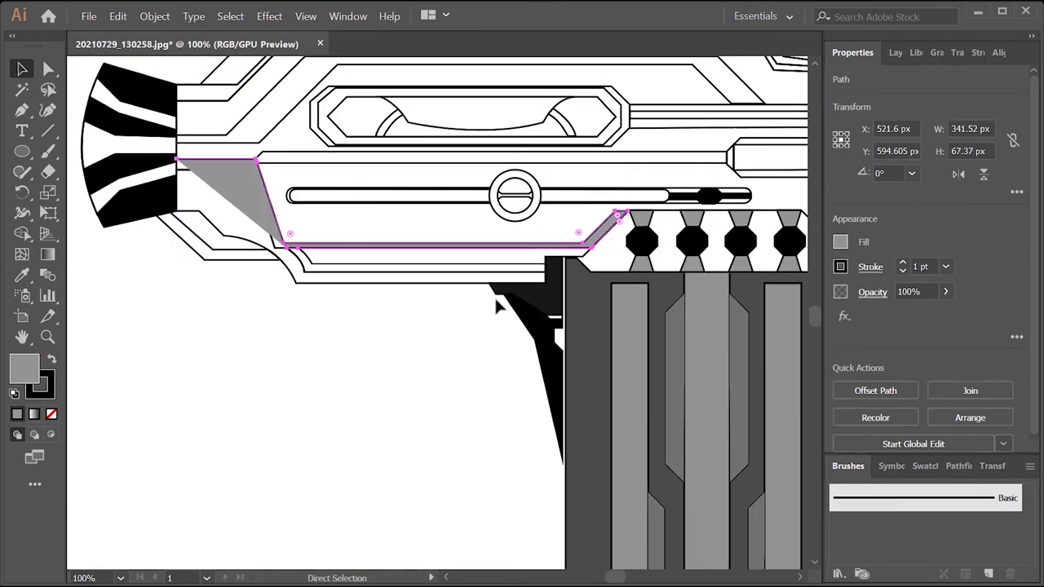
key("ctrl+shift+a")
- Fill the body's chevron path and the tapered shape dark grey
scroll(477, 422, "up", 3)
scroll(477, 422, "right", 5)
left_click(563, 281)
left_click(755, 424)
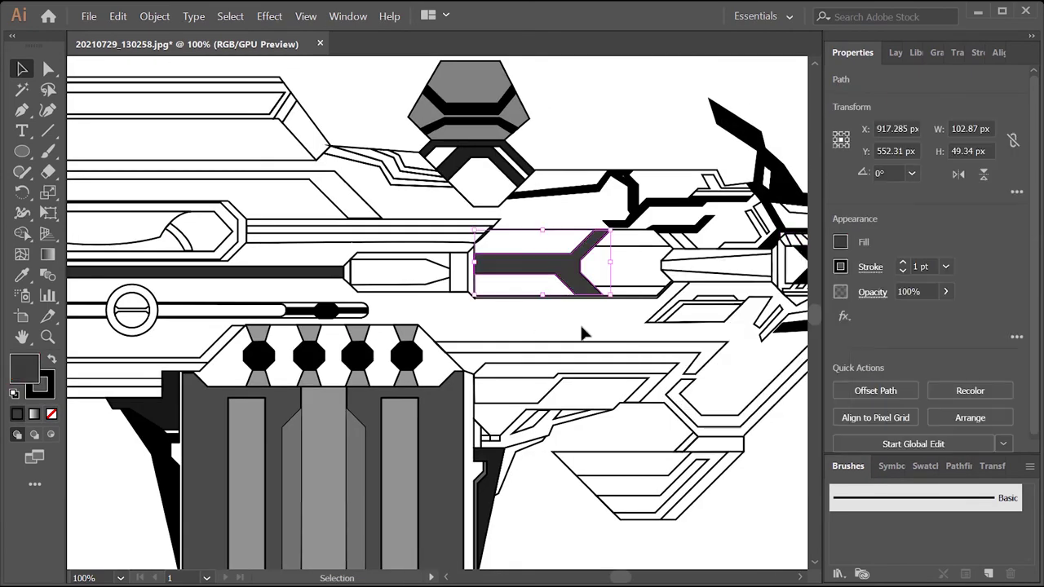
scroll(506, 345, "up", 3)
left_click(424, 289)
left_click(755, 424)
key("ctrl+shift+a")
- Fill the lower path and the hatched path grey
left_click(363, 369)
left_click(840, 241, "shift")
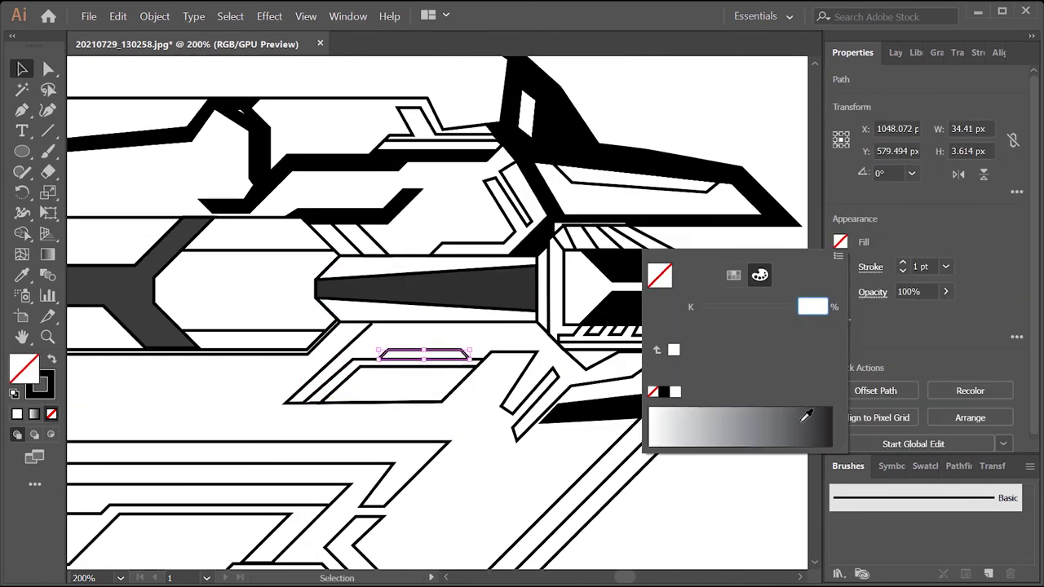
left_click(755, 424)
key("ctrl+shift+a")
scroll(477, 326, "right", 5)
left_click(514, 236)
left_click(840, 242, "shift")
left_click(755, 424)
key("ctrl+shift+a")
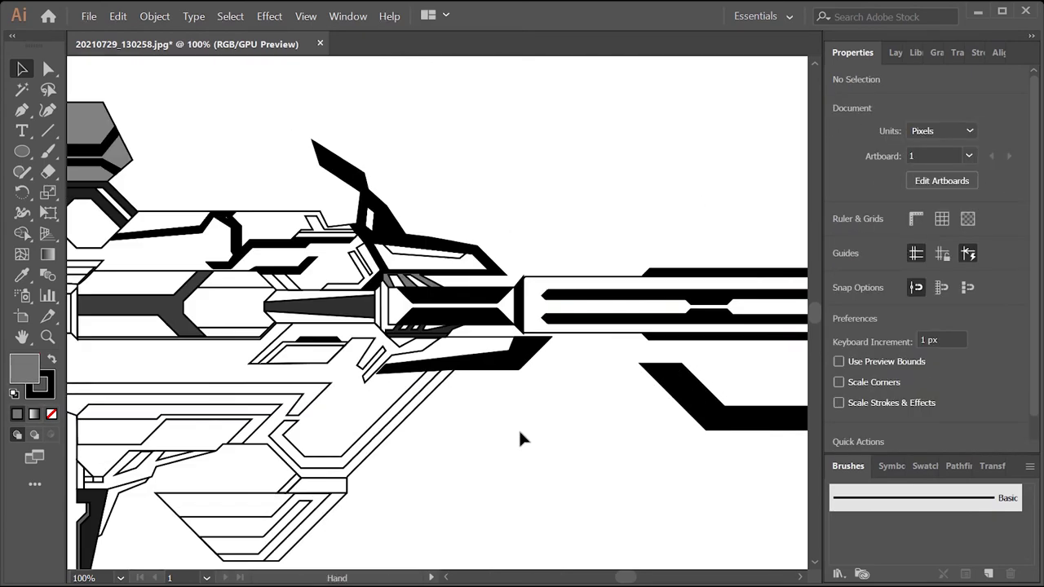
- Fill the barrel path and the small paths near the muzzle with grey shades
left_click(570, 350)
left_click(722, 407)
key("ctrl+shift+a")
scroll(693, 306, "up", 4)
left_click(522, 347)
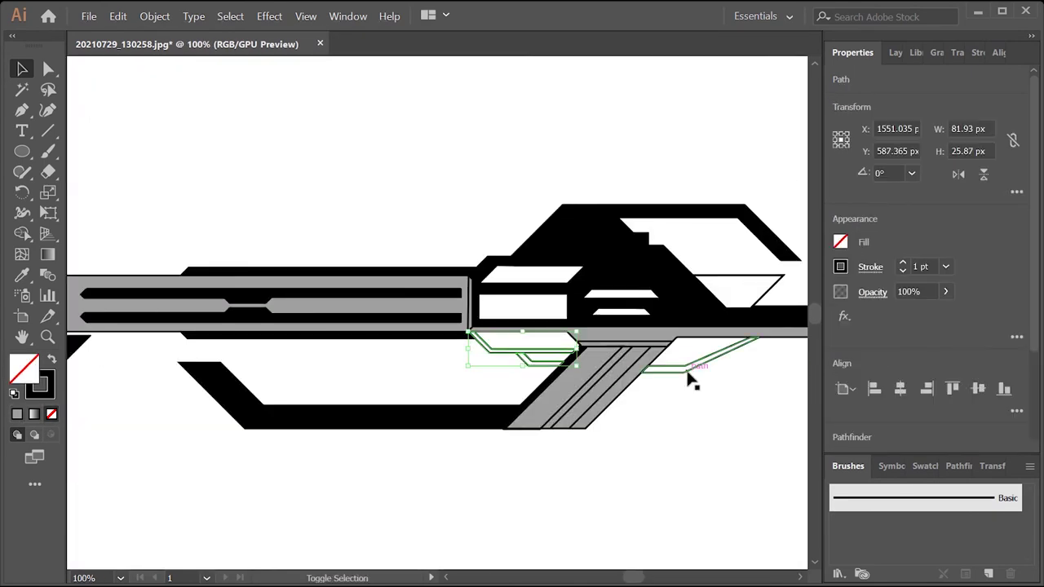
scroll(506, 236, "left", 5)
left_click(505, 236)
left_click(840, 242, "shift")
left_click(783, 424)
key("ctrl+shift+a")
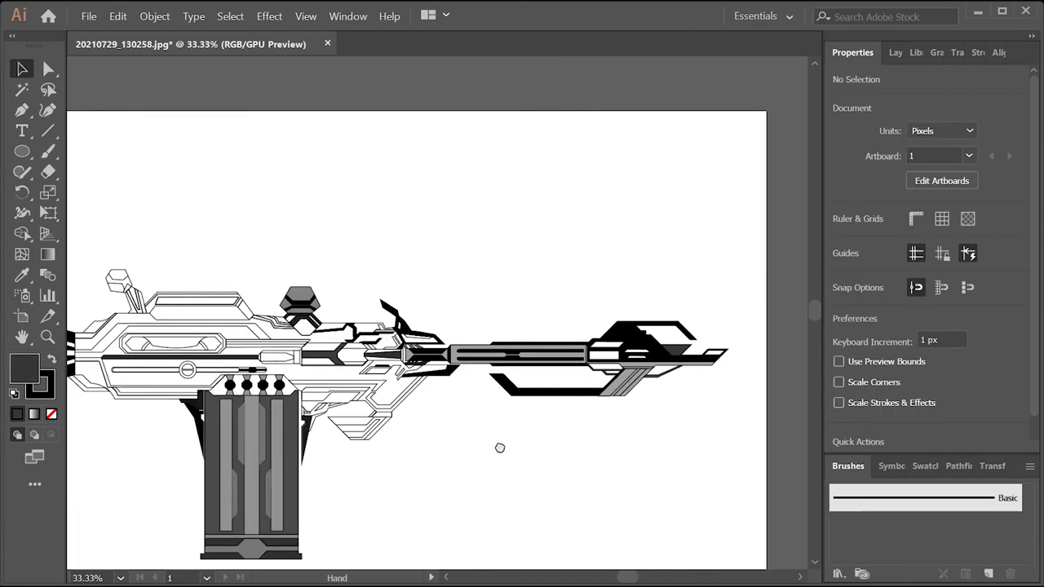
scroll(451, 363, "up", 2)
- Give the curved stripe below the gun body a darker fill
scroll(450, 363, "up", 2)
left_click(451, 351)
key("ctrl+shift+a")
scroll(451, 363, "down", 2)
scroll(538, 336, "up", 2)
left_click(538, 336)
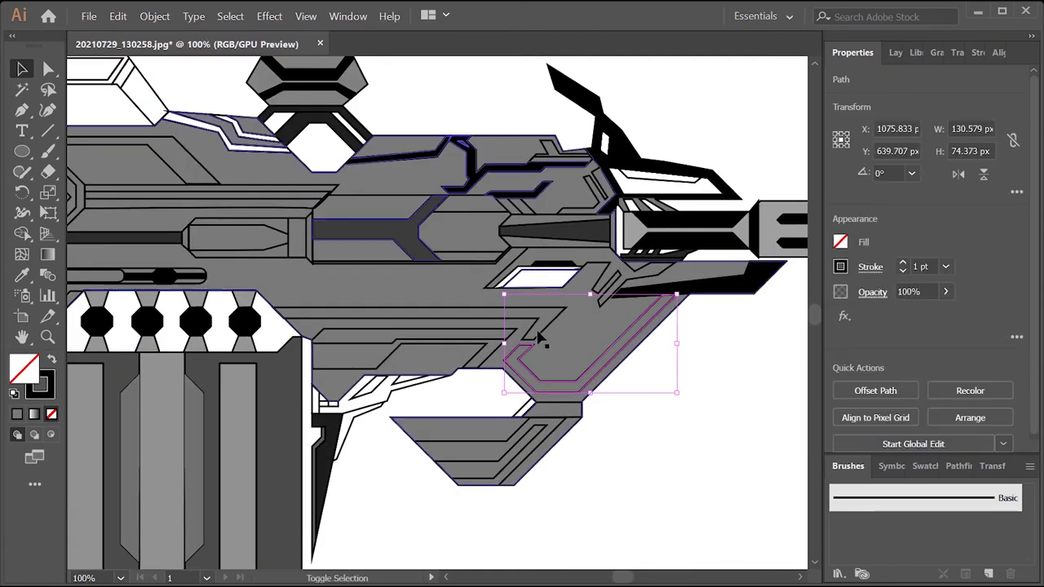
left_click(840, 242, "shift")
key("ctrl+shift+a")
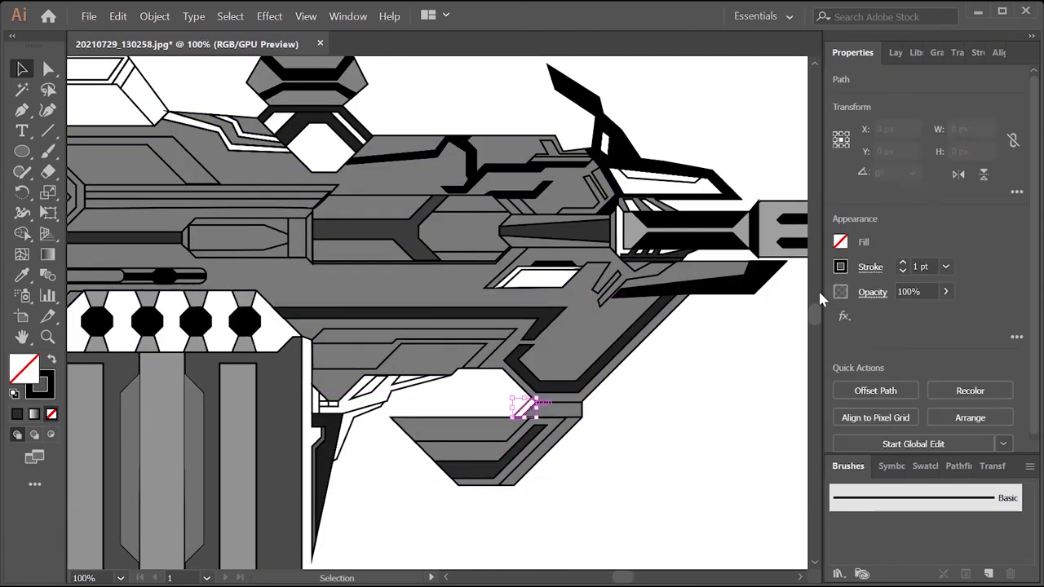
- Fill a small piece under the gun body
left_click(840, 242, "shift")
key("ctrl+shift+a")
left_click(359, 424)
left_click(840, 241, "shift")
key("ctrl+shift+a")
- Fill the upright handle's two stripes and outer shape with dark fills
left_click_drag(680, 483, 762, 467)
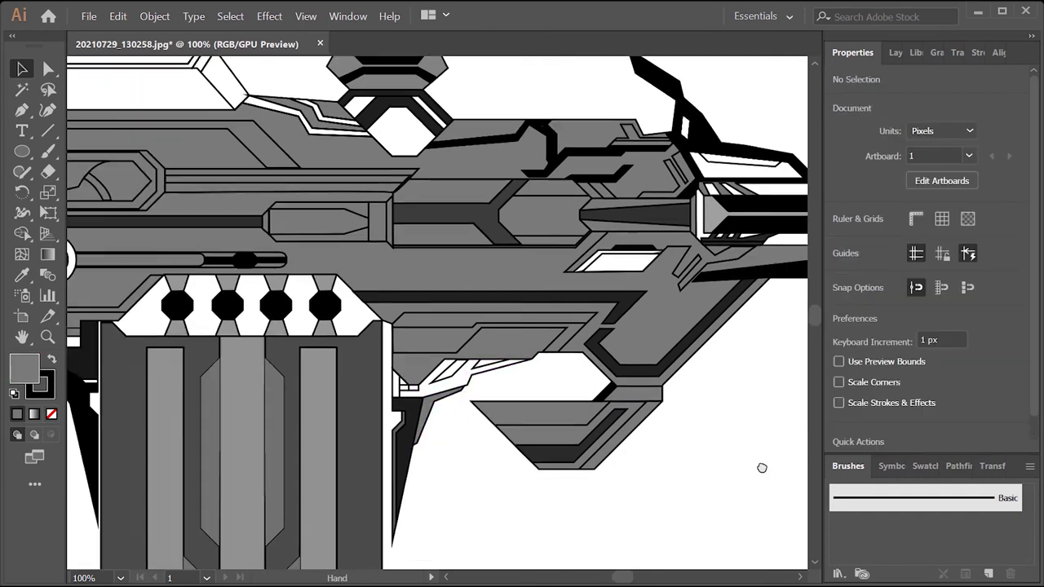
scroll(566, 368, "up", 2)
scroll(422, 361, "down", 3)
left_click(383, 347)
left_click(840, 242, "shift")
key("ctrl+shift+a")
scroll(300, 318, "up", 3)
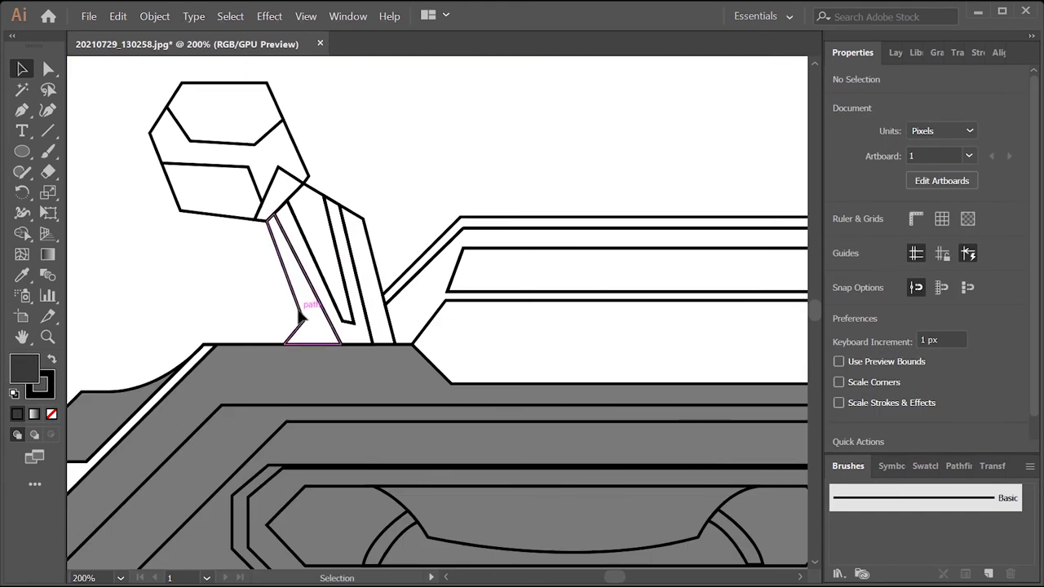
left_click(300, 318)
left_click(840, 242, "shift")
left_click(351, 269)
left_click(840, 241, "shift")
- Fill the lower head panel dark grey and the thin piece beside the head white
left_click(212, 188)
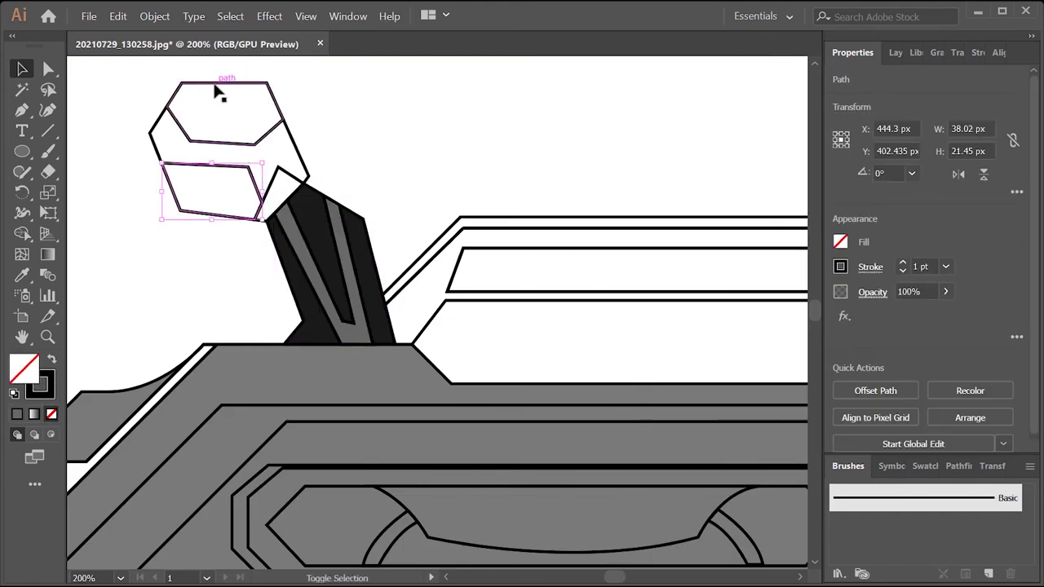
left_click(216, 94, "shift")
left_click(840, 241, "shift")
left_click(298, 148)
left_click(302, 189)
left_click(840, 241, "shift")
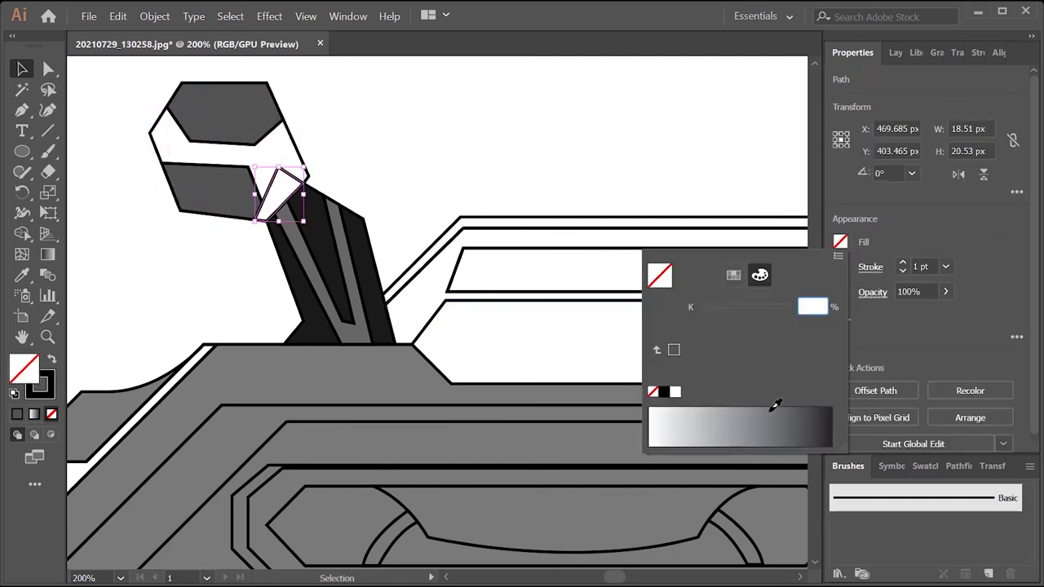
scroll(377, 158, "down", 3)
scroll(401, 256, "up", 1)
- Give the top rail and another body piece grey fills from the Fill swatches
left_click(401, 256)
left_click(840, 241, "shift")
left_click(795, 409)
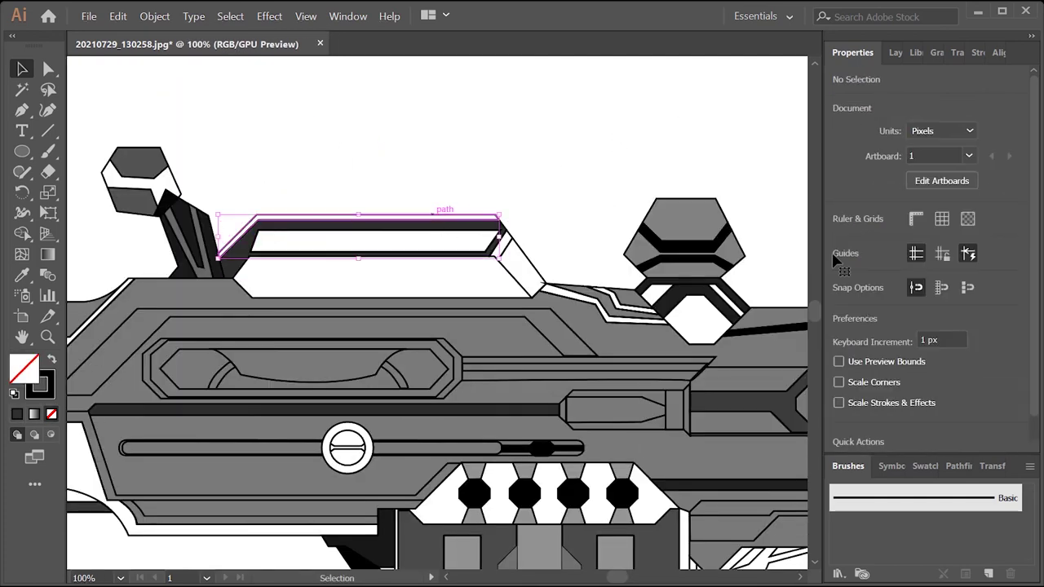
left_click(517, 264)
left_click(840, 242, "shift")
left_click(780, 397)
scroll(194, 365, "down", 3)
scroll(194, 365, "up", 3)
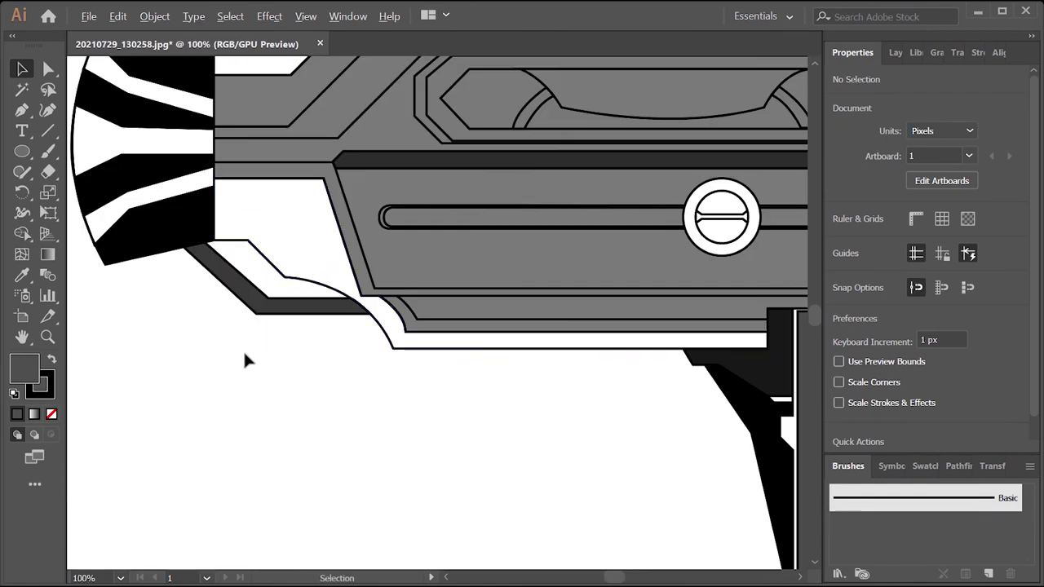
- Give the path at the lower left of the body a grey fill
left_click(242, 356)
left_click(839, 241, "shift")
left_click(753, 398)
left_click(571, 438)
scroll(469, 344, "down", 1)
scroll(469, 344, "up", 1)
- Fill the curved inner panel dark grey and the outer panel grey
left_click(522, 329)
left_click(840, 241, "shift")
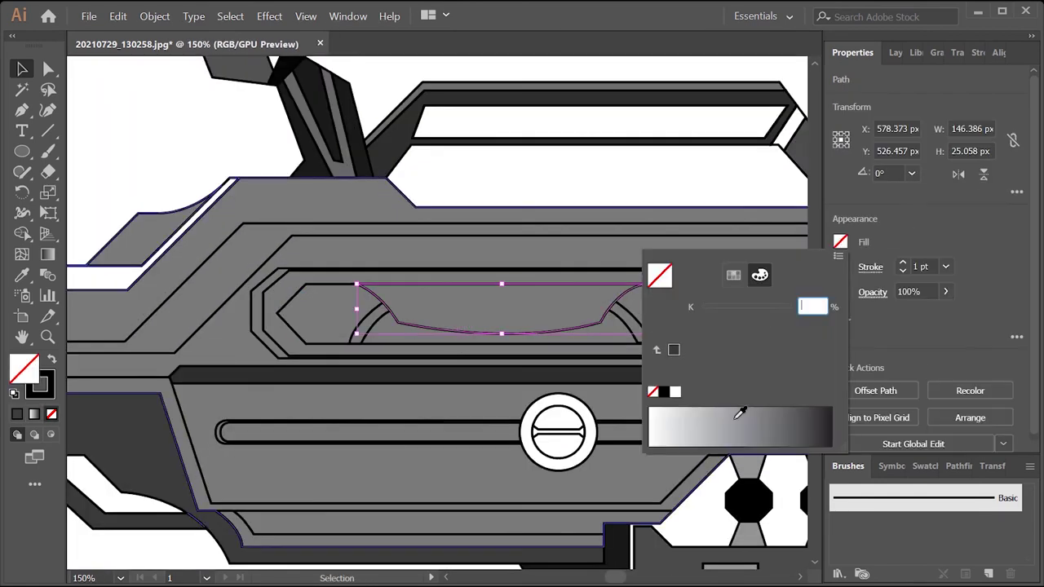
left_click(753, 398)
left_click(840, 242, "shift")
left_click(752, 398)
scroll(425, 335, "down", 4)
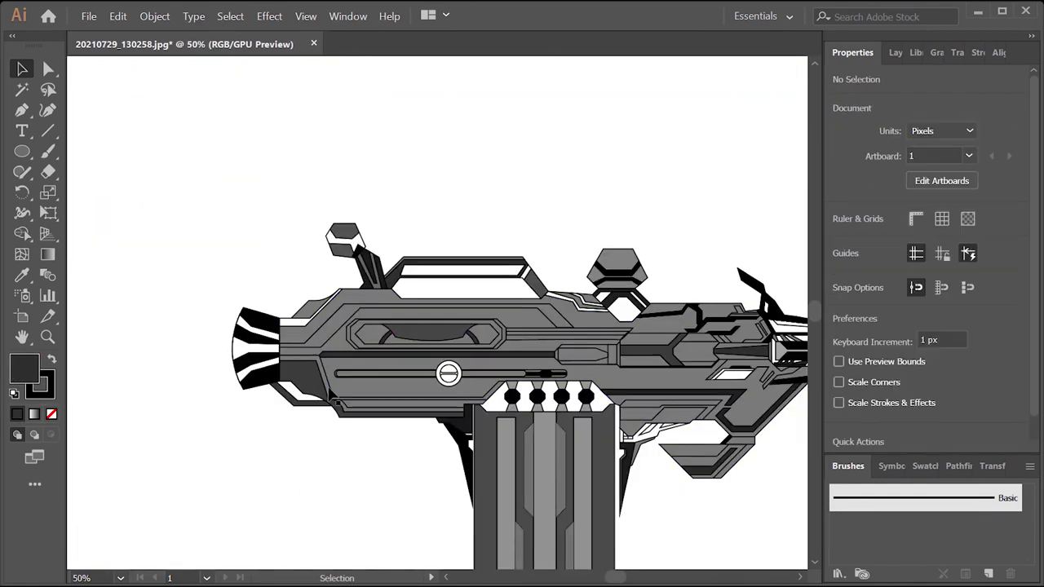
scroll(425, 335, "up", 4)
left_click(225, 277)
left_click(789, 408)
- Fill the thin horizontal strip with a grey swatch
scroll(459, 310, "down", 4)
scroll(459, 309, "up", 4)
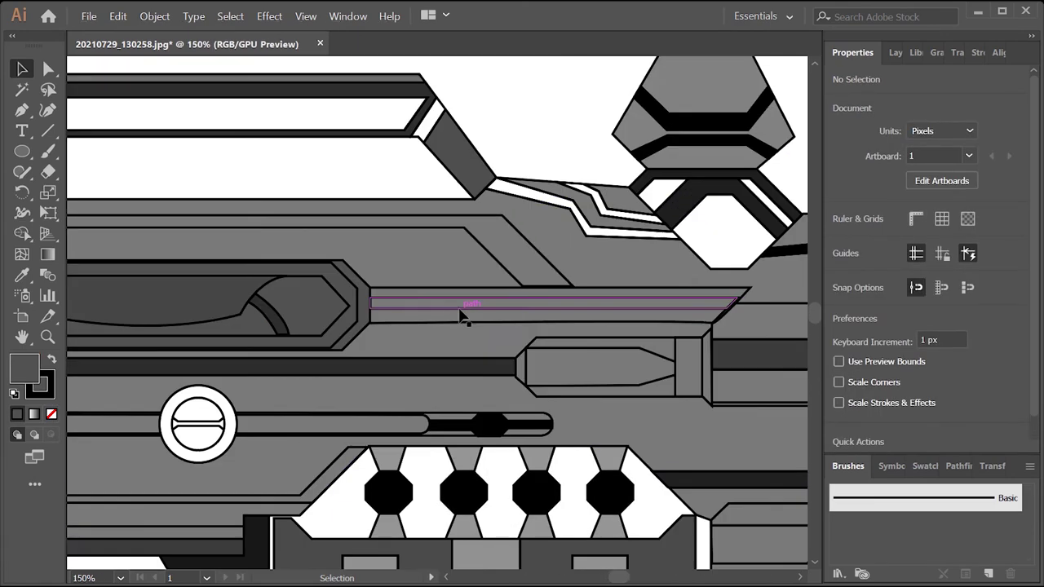
left_click(459, 305)
left_click(840, 241, "shift")
left_click(798, 412)
scroll(233, 443, "down", 4)
scroll(392, 228, "up", 6)
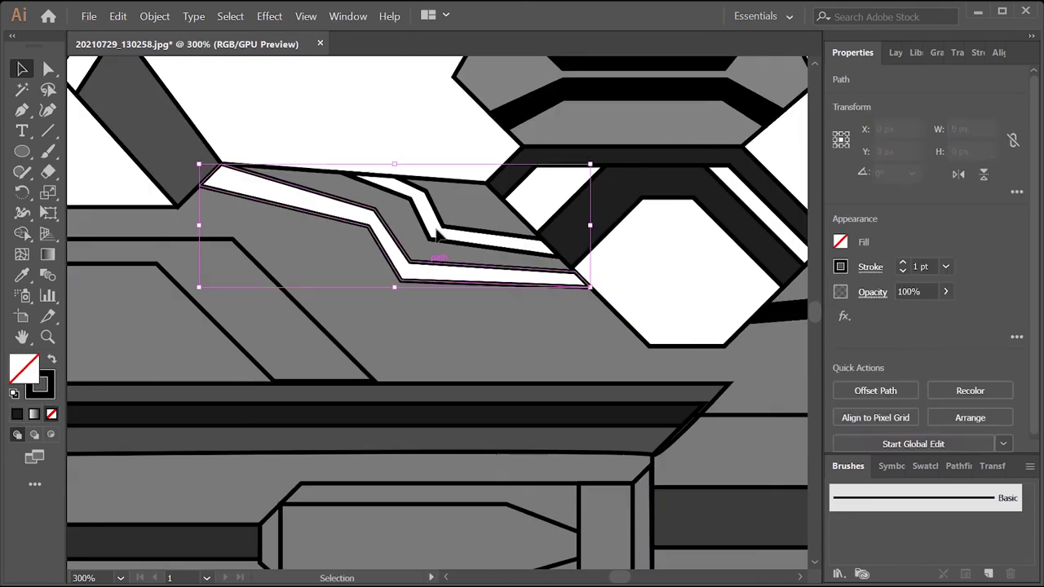
- Set the white stripe near the hexagon's colour using the Color Picker
left_click(326, 212)
left_click(840, 241, "shift")
double_click(673, 349)
key("Return")
- Fill the small white parallelogram at the front of the body dark teal
scroll(508, 485, "down", 4)
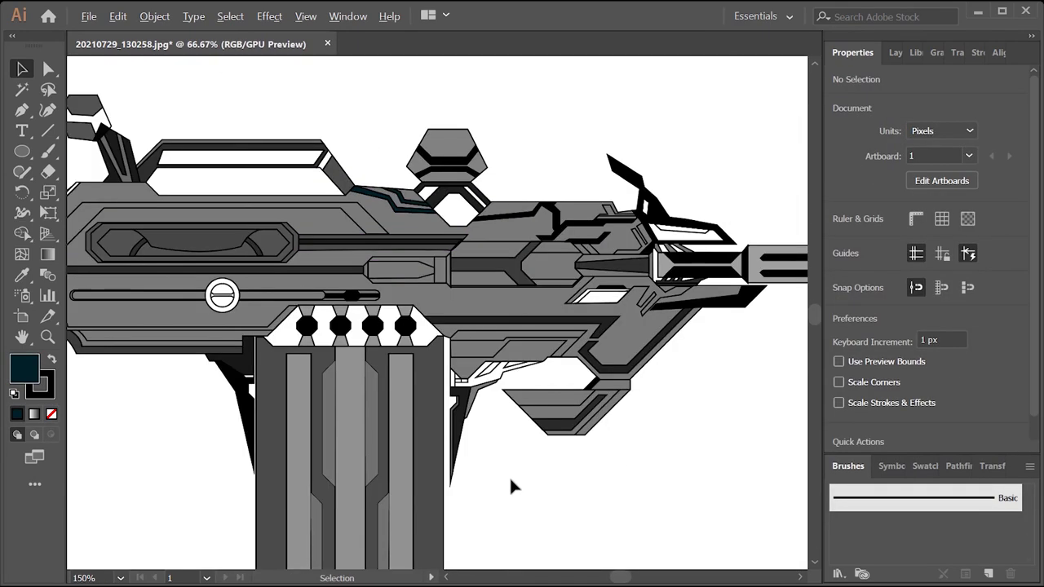
scroll(410, 223, "up", 5)
scroll(551, 384, "down", 6)
scroll(550, 384, "up", 5)
left_click(513, 319)
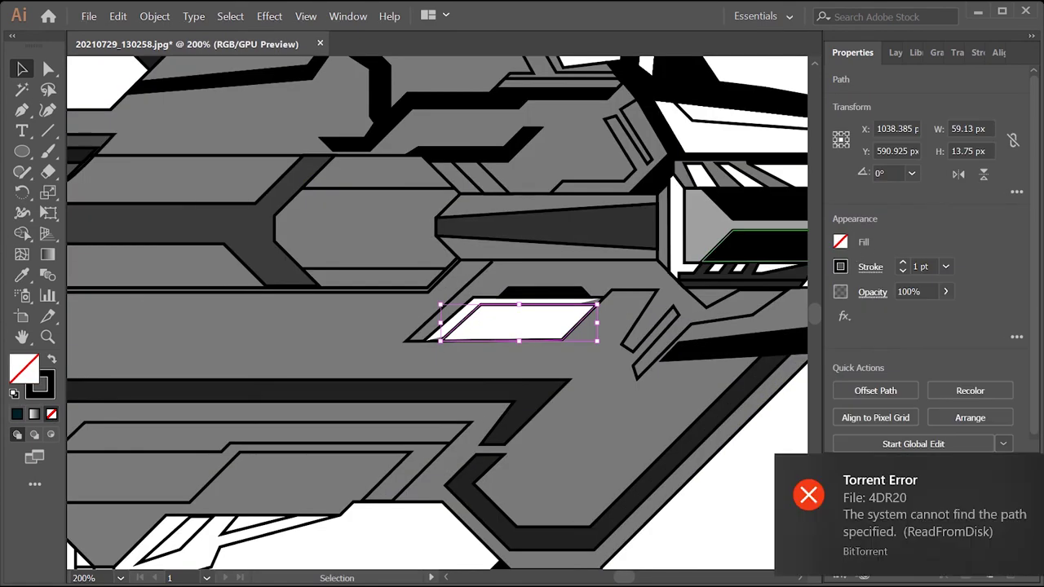
left_click(840, 241, "shift")
left_click(585, 440)
scroll(584, 440, "down", 2)
scroll(540, 336, "up", 1)
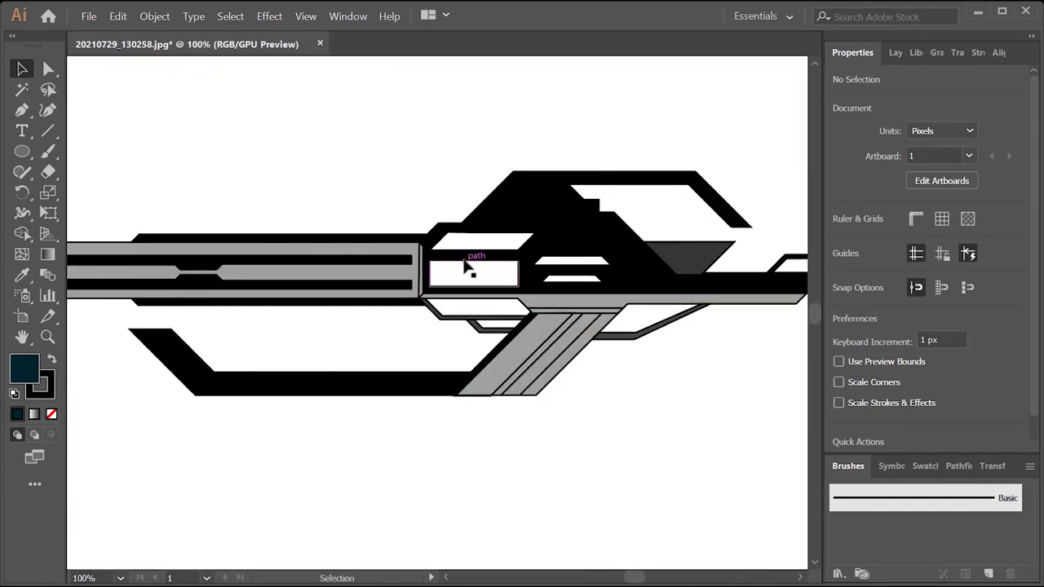
left_click(840, 241, "shift")
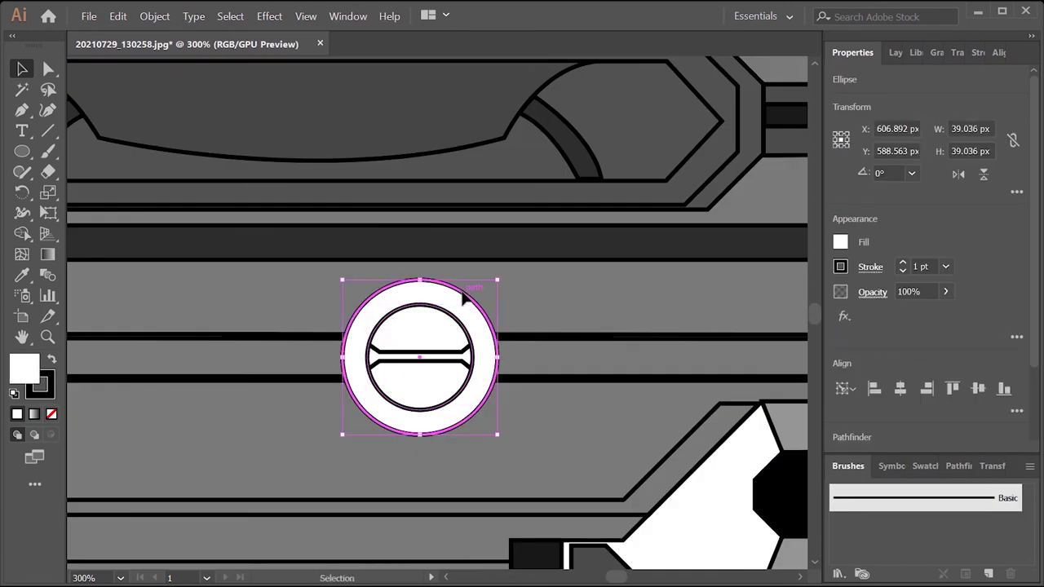
left_click(840, 241, "shift")
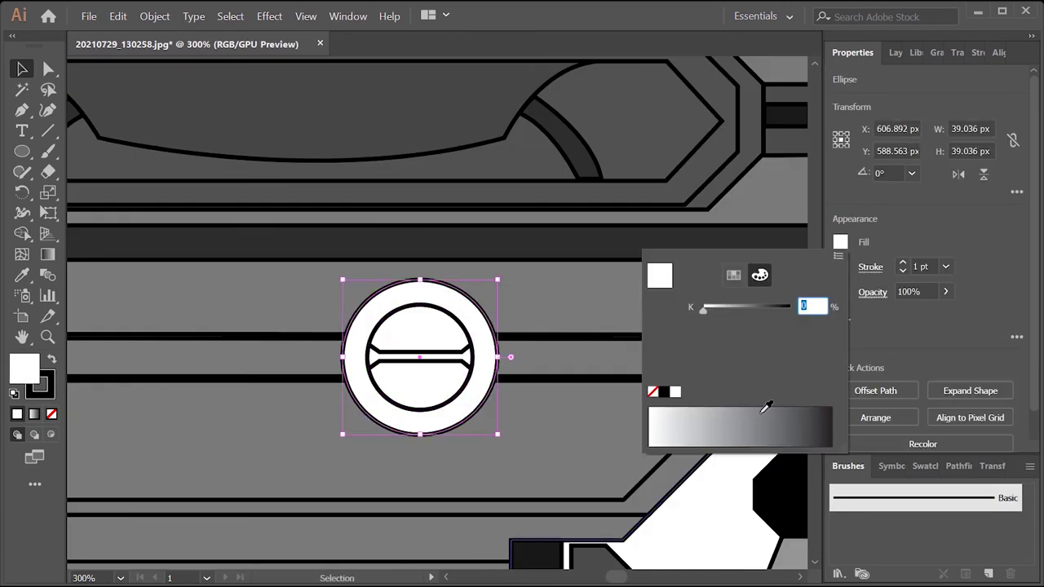